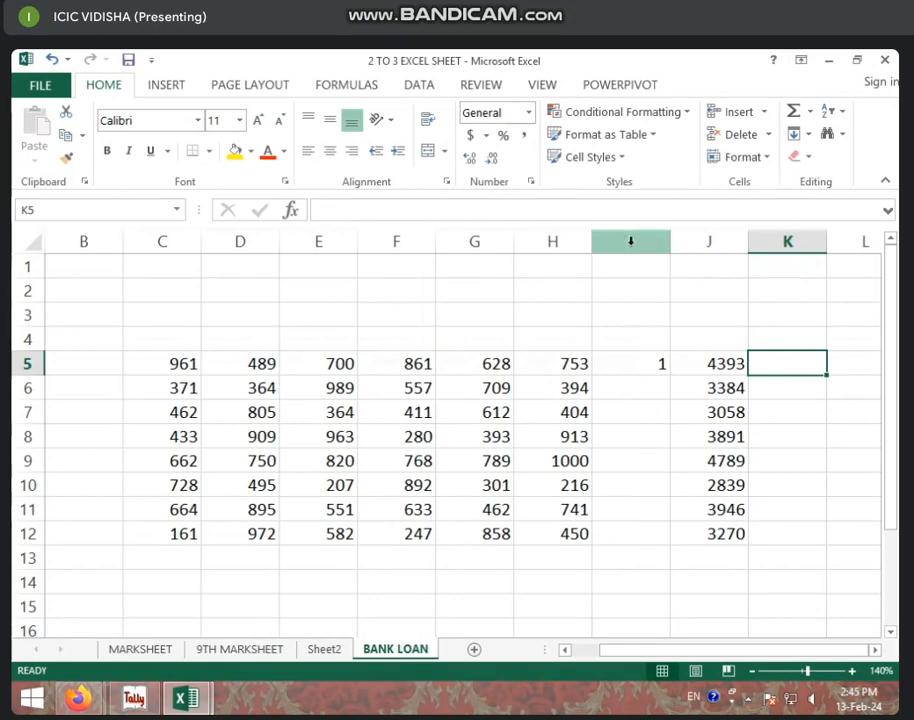
Step: Enter =SUM(C5,E5,H5) in K5 to add three non-adjacent cells of the first data row
{"action": "left_click_drag", "start_coordinate": [637, 241], "coordinate": [709, 241]}
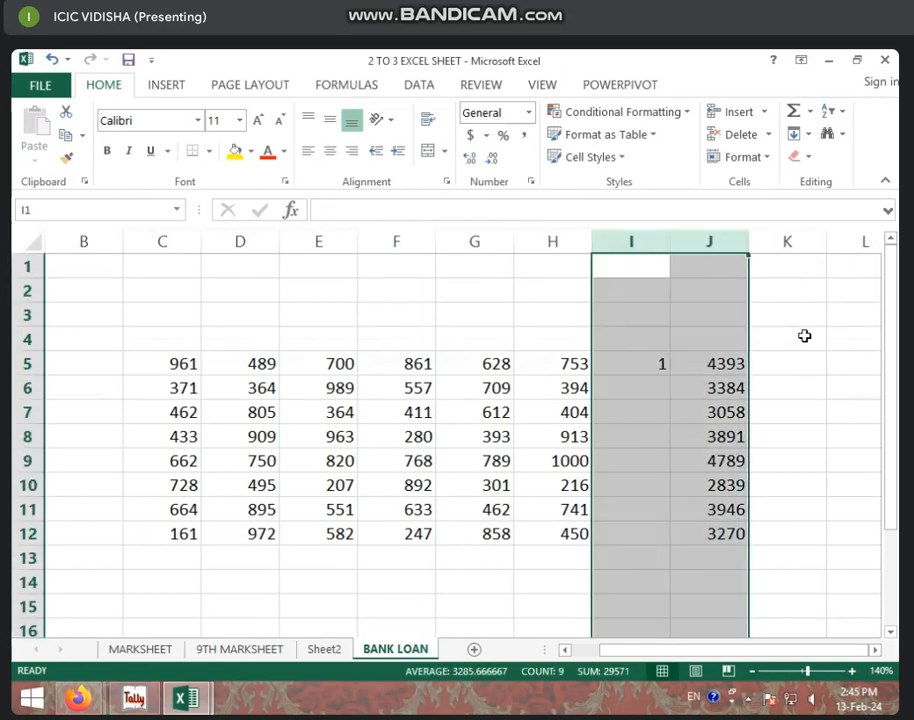
{"action": "left_click", "coordinate": [806, 371]}
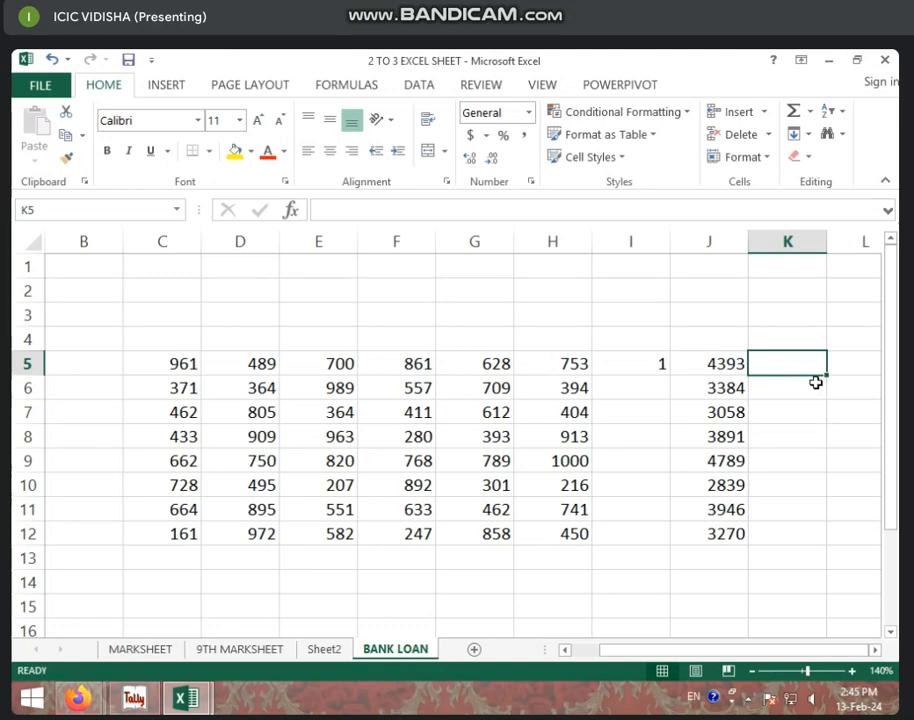
{"action": "type", "text": "=SUM"}
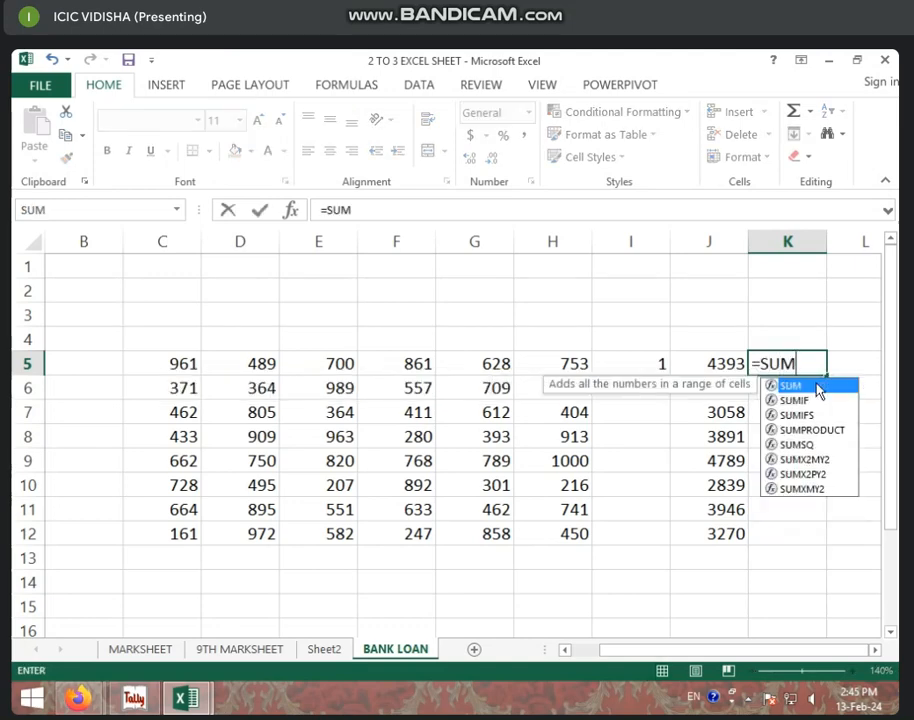
{"action": "double_click", "coordinate": [818, 388]}
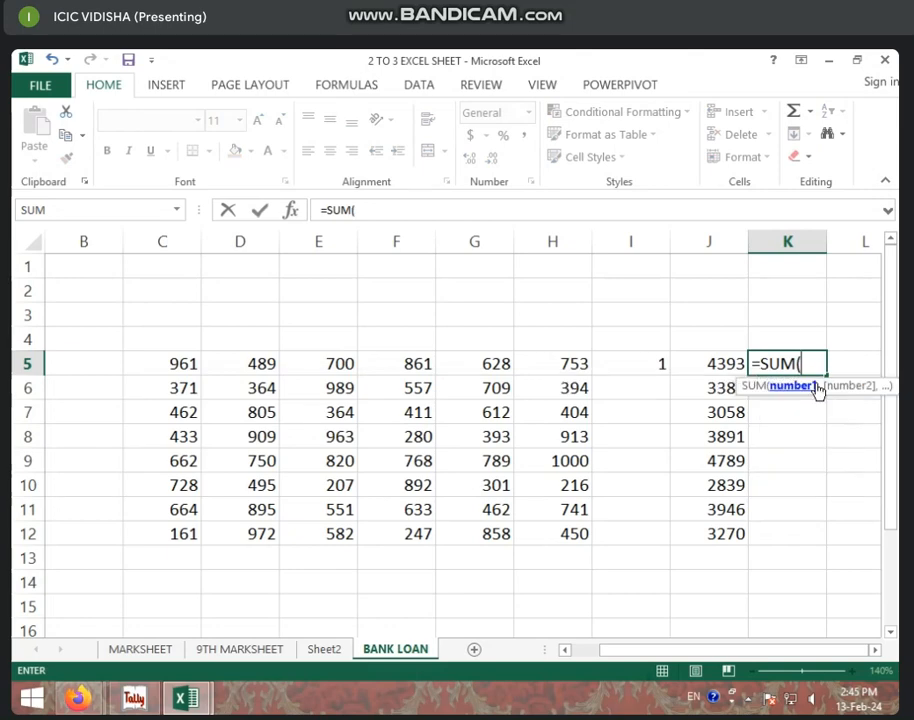
{"action": "left_click", "coordinate": [170, 369]}
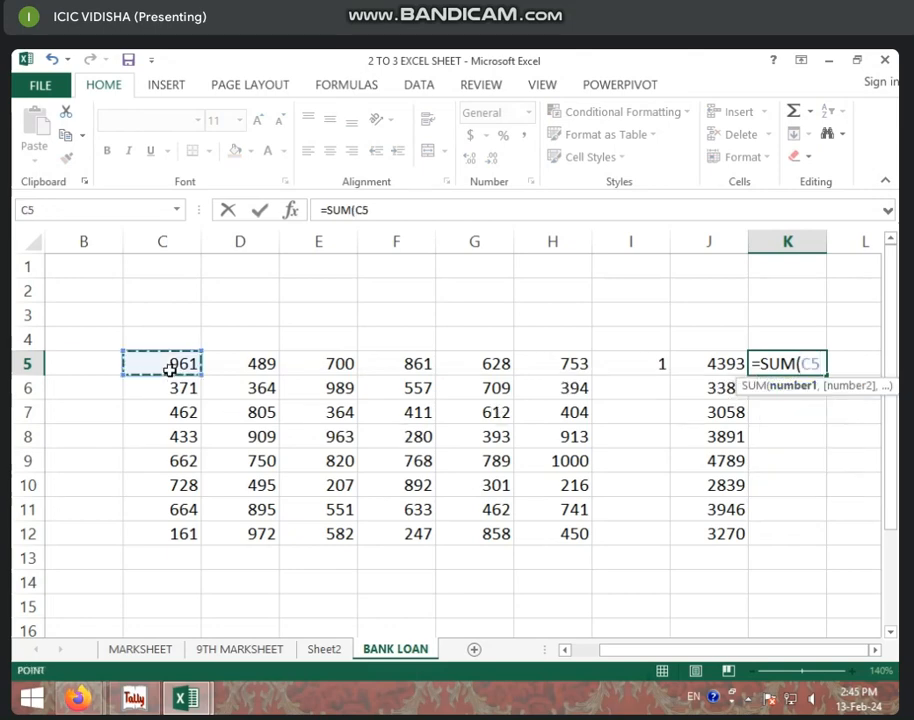
{"action": "type", "text": ","}
{"action": "left_click", "coordinate": [310, 366]}
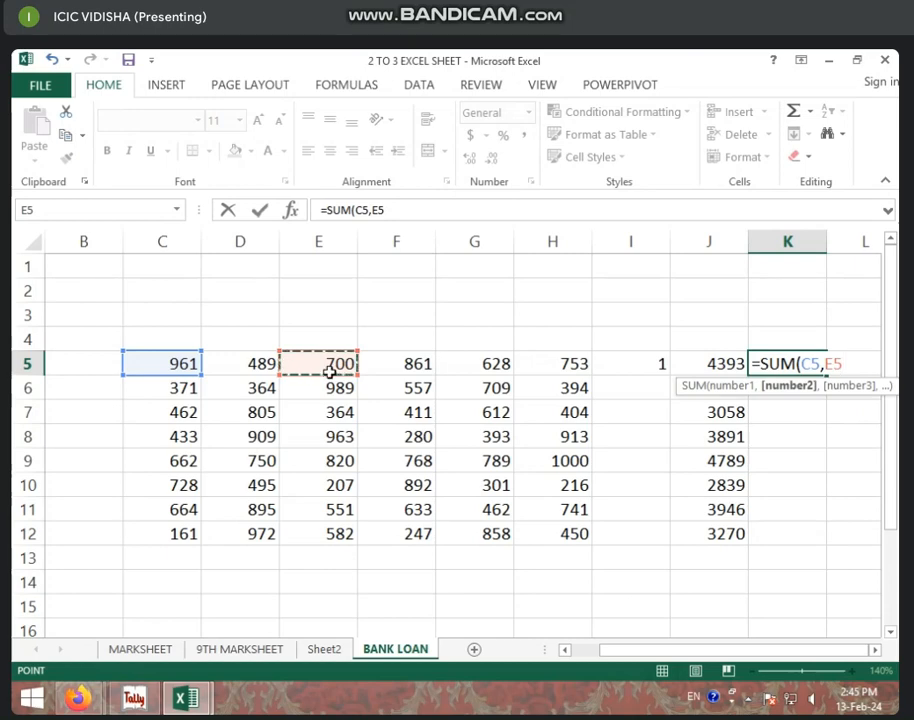
{"action": "type", "text": ","}
{"action": "left_click", "coordinate": [553, 367]}
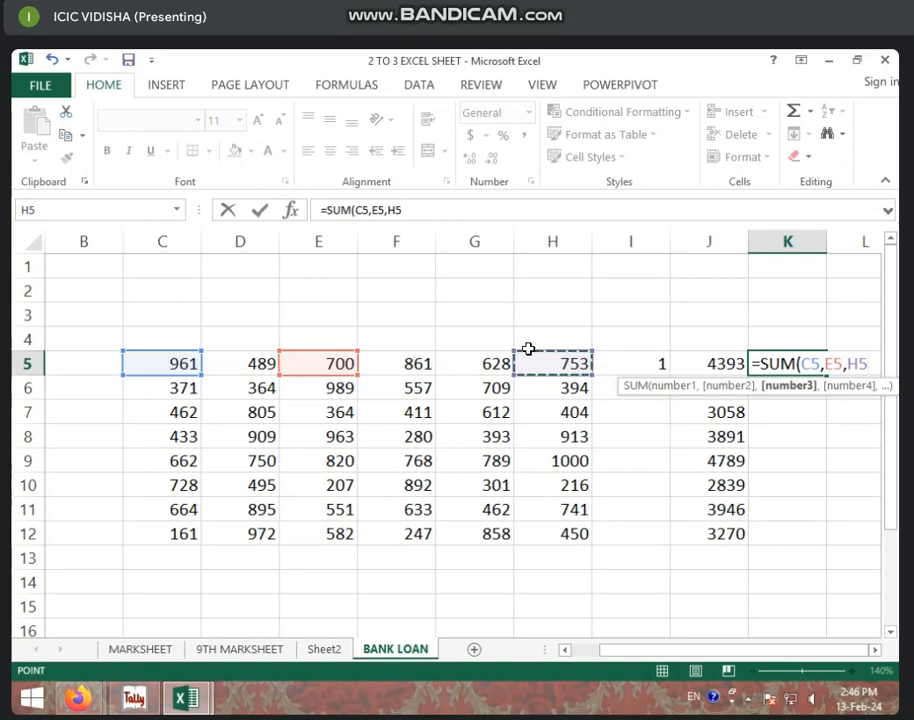
{"action": "type", "text": ")"}
{"action": "key", "text": "Return"}
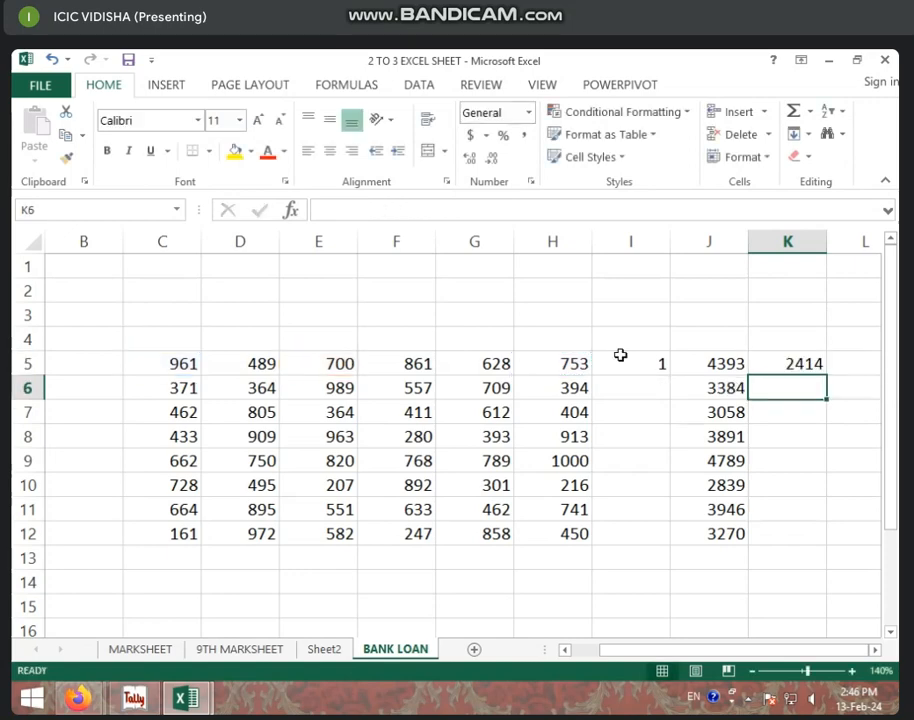
{"action": "left_click", "coordinate": [781, 363]}
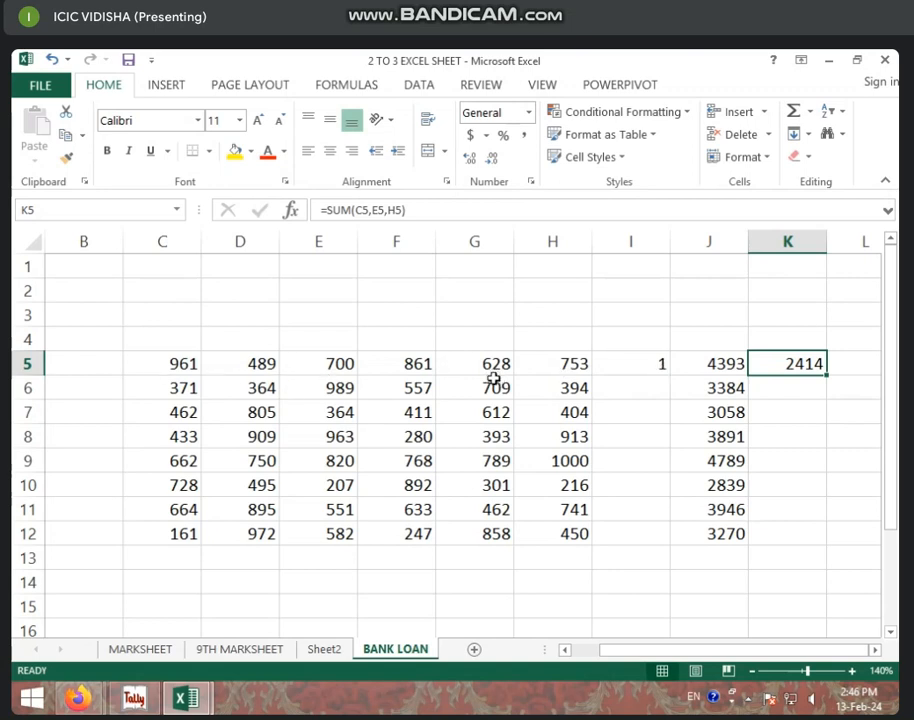
{"action": "left_click", "coordinate": [86, 368]}
{"action": "type", "text": "="}
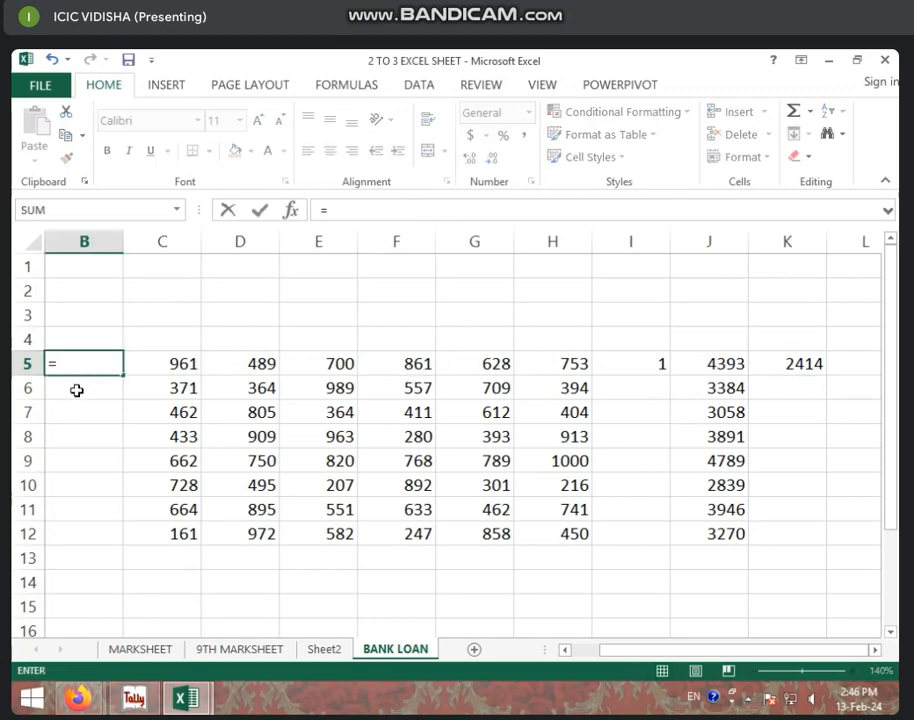
{"action": "type", "text": "SUM"}
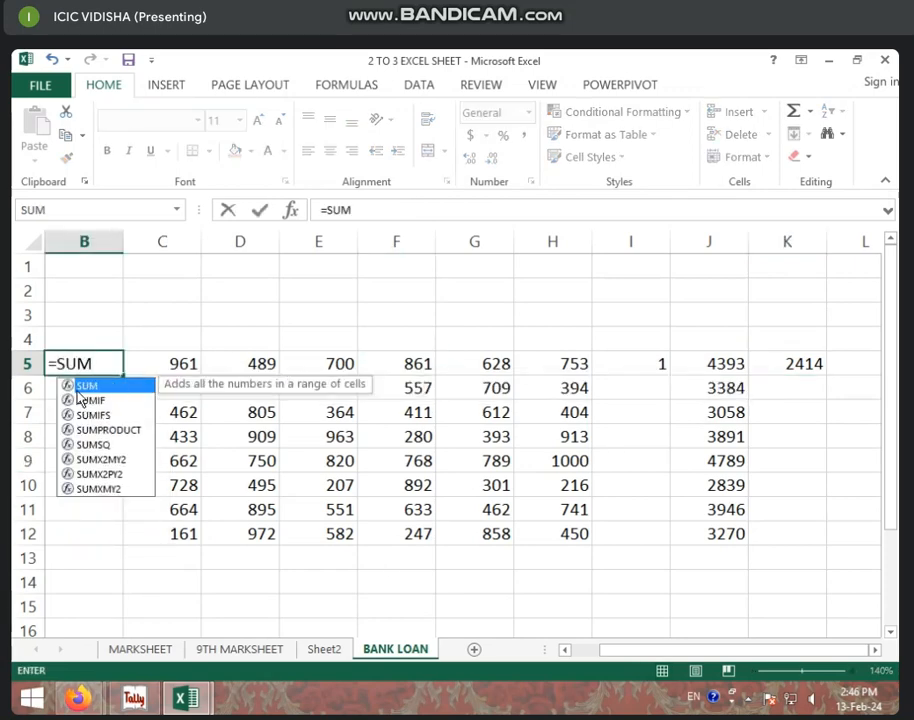
{"action": "type", "text": "("}
{"action": "left_click", "coordinate": [159, 362]}
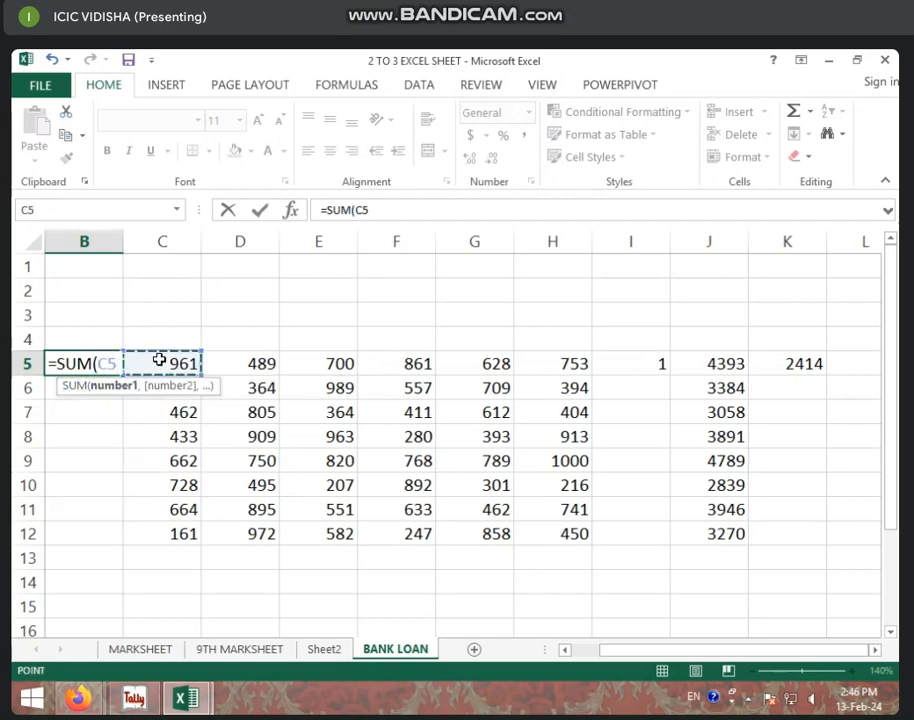
{"action": "left_click", "coordinate": [320, 358]}
{"action": "left_click", "coordinate": [148, 372]}
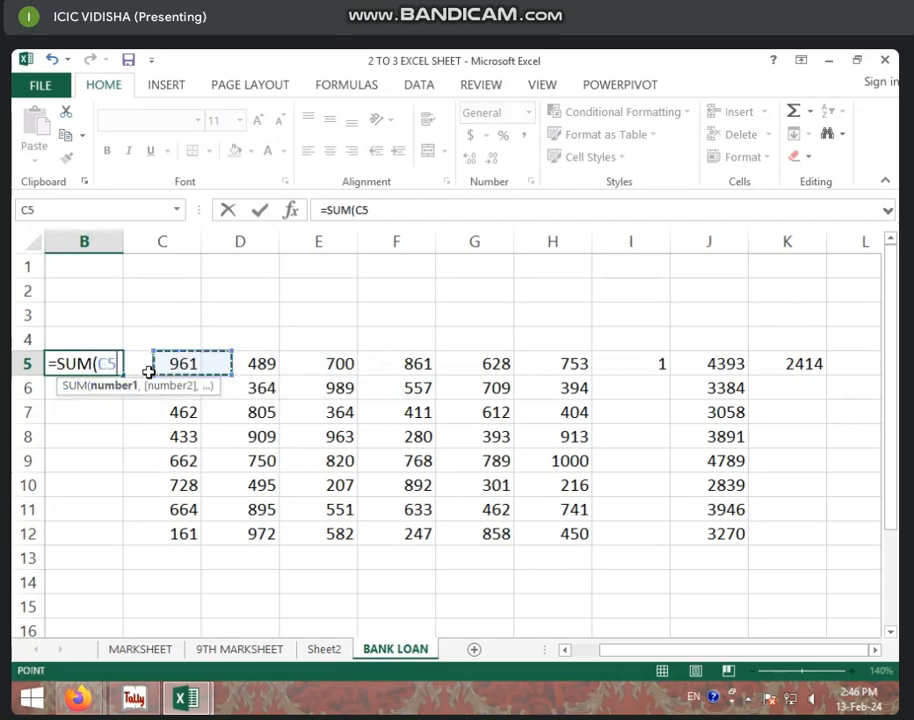
{"action": "left_click", "coordinate": [298, 368]}
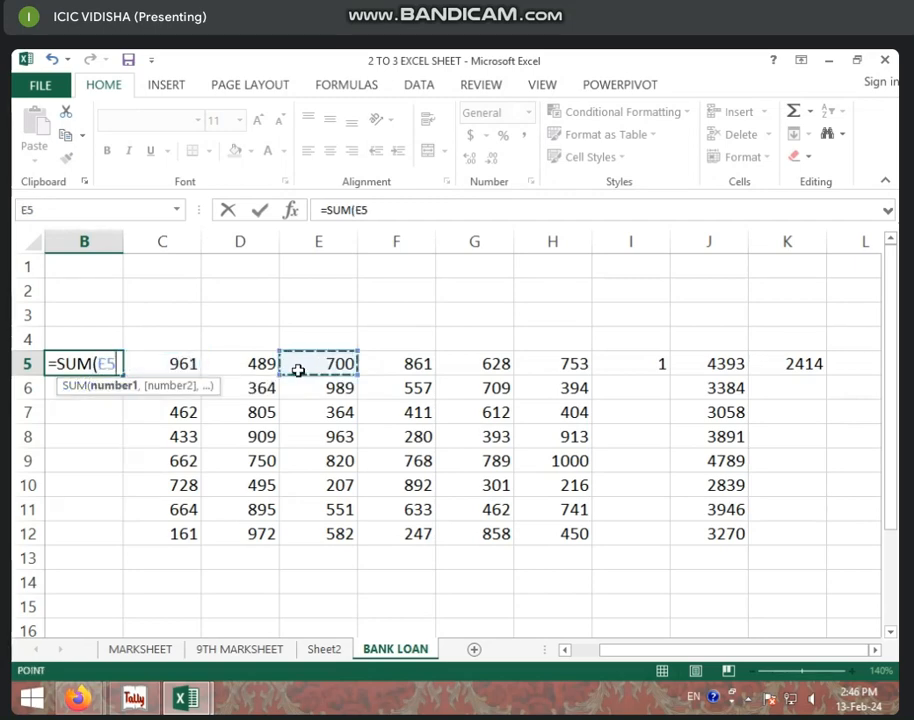
{"action": "left_click", "coordinate": [154, 372]}
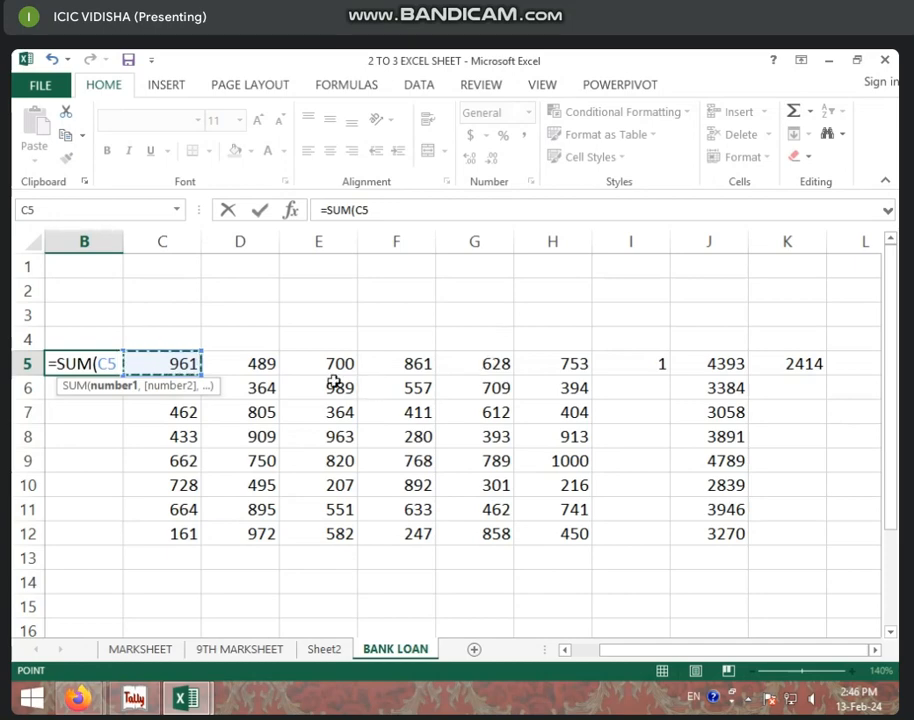
{"action": "left_click_drag", "start_coordinate": [251, 365], "coordinate": [577, 363]}
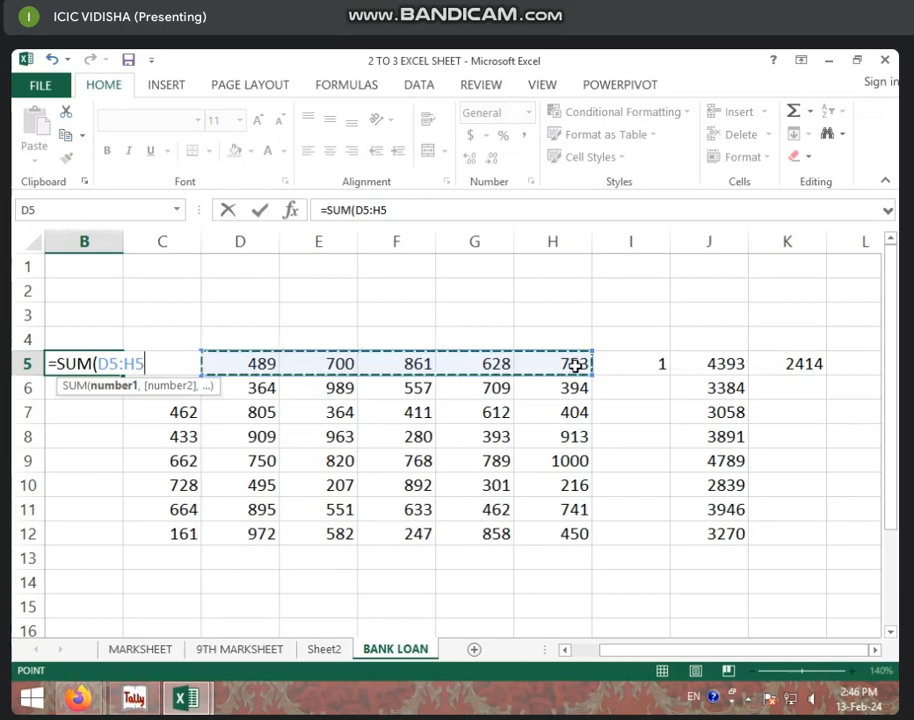
{"action": "key", "text": "BackSpace"}
{"action": "key", "text": "BackSpace"}
{"action": "key", "text": "BackSpace"}
{"action": "key", "text": "BackSpace"}
{"action": "key", "text": "BackSpace"}
{"action": "key", "text": "BackSpace"}
{"action": "key", "text": "BackSpace"}
{"action": "key", "text": "BackSpace"}
{"action": "key", "text": "BackSpace"}
{"action": "key", "text": "BackSpace"}
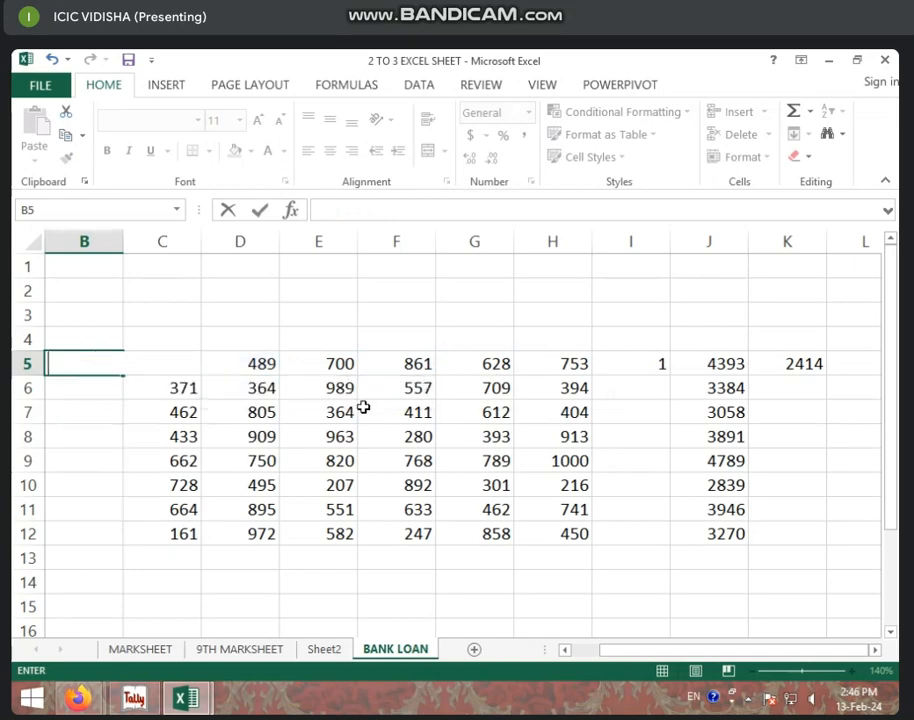
{"action": "left_click", "coordinate": [557, 414]}
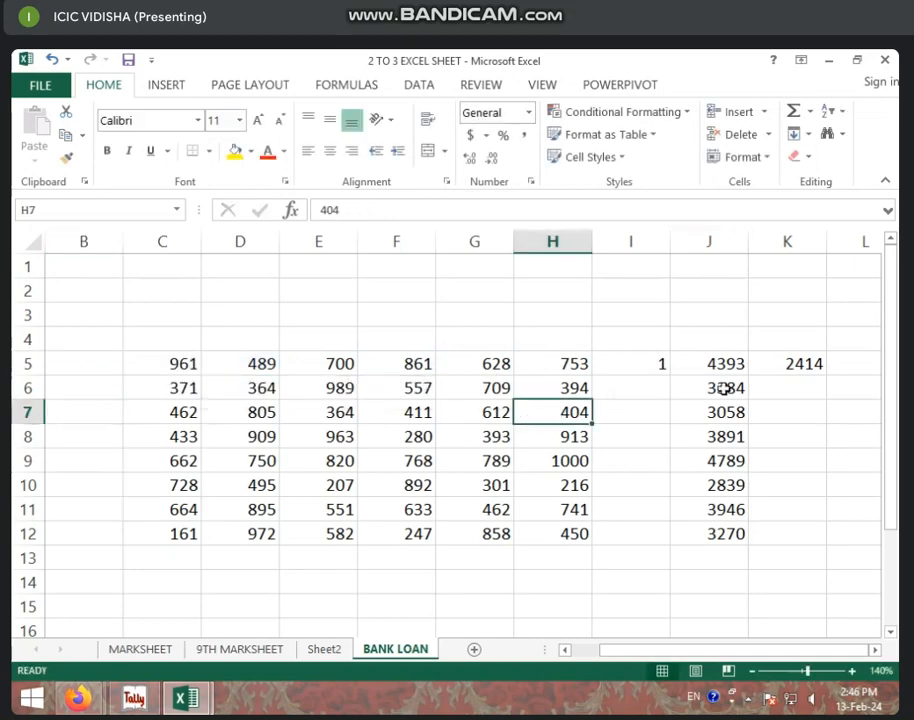
Step: Clear the contents of I5:K12 beside the number table
{"action": "left_click_drag", "start_coordinate": [640, 364], "coordinate": [803, 543]}
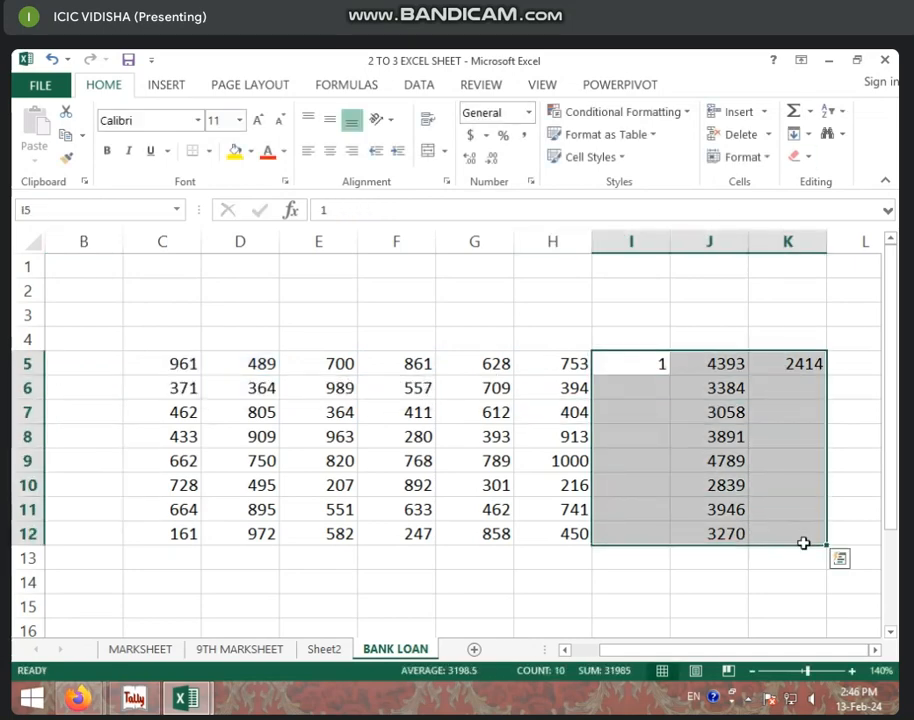
{"action": "key", "text": "Delete"}
{"action": "left_click", "coordinate": [809, 112]}
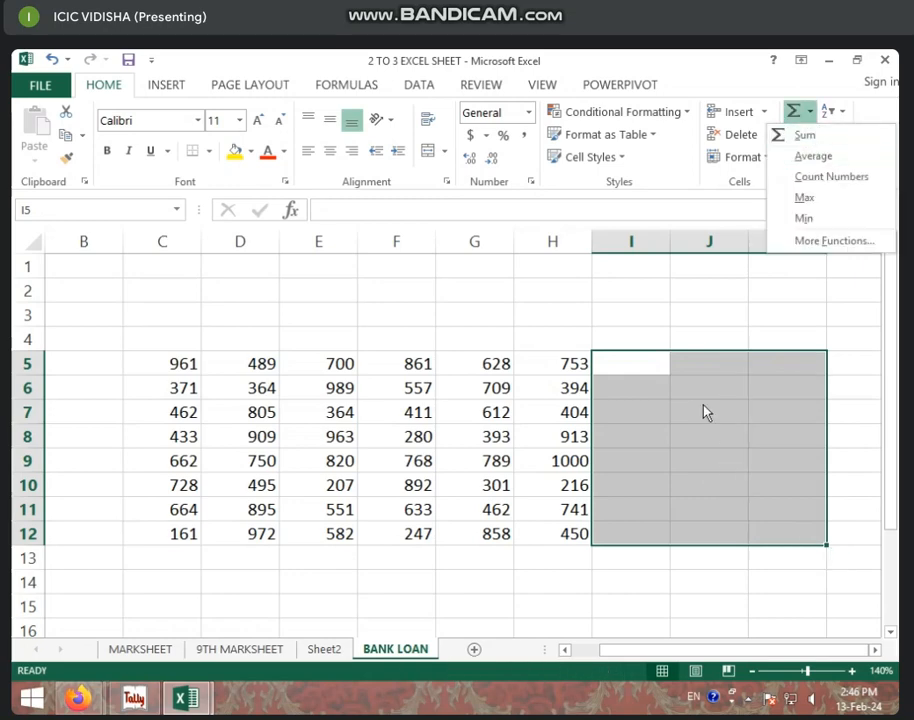
{"action": "left_click", "coordinate": [631, 355]}
{"action": "left_click", "coordinate": [653, 359]}
{"action": "left_click", "coordinate": [687, 363]}
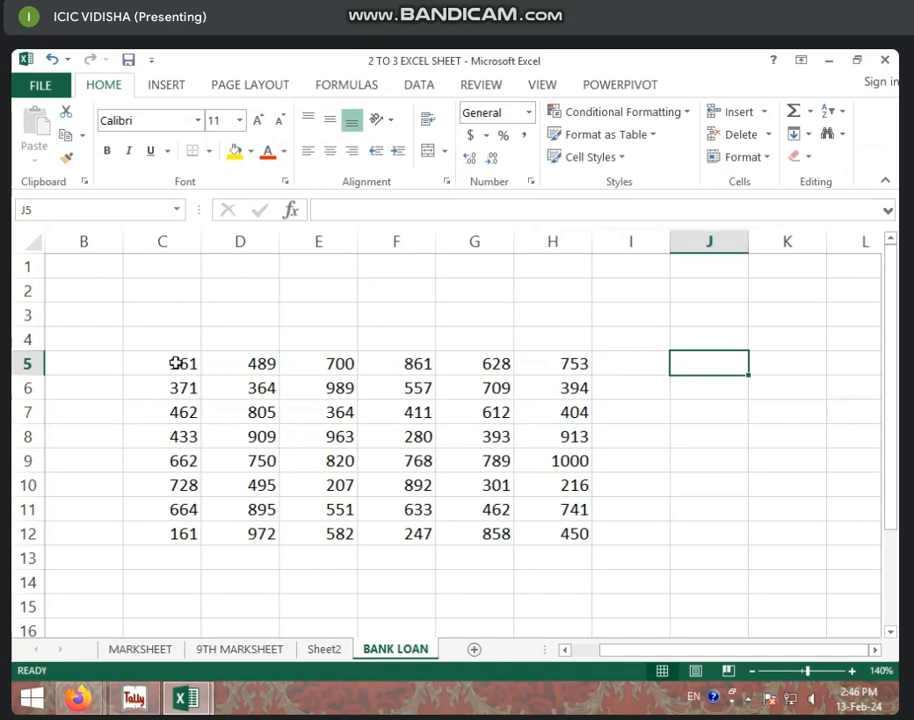
Step: Insert the average of C5:I5 in J5 with the built-in Average function
{"action": "left_click_drag", "start_coordinate": [180, 362], "coordinate": [557, 363]}
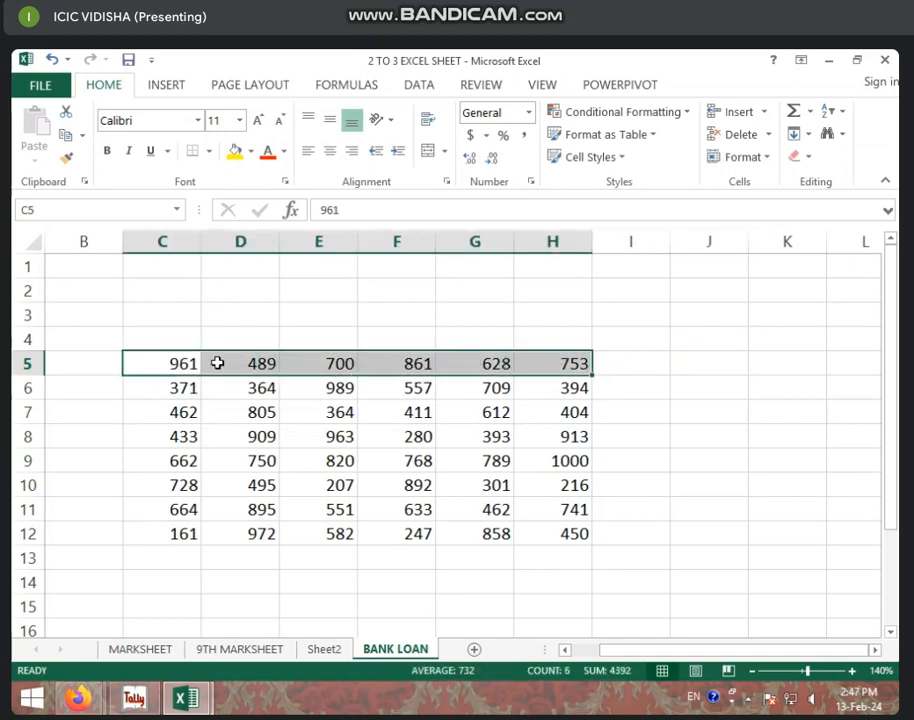
{"action": "left_click_drag", "start_coordinate": [183, 363], "coordinate": [680, 531]}
{"action": "left_click_drag", "start_coordinate": [133, 372], "coordinate": [721, 374]}
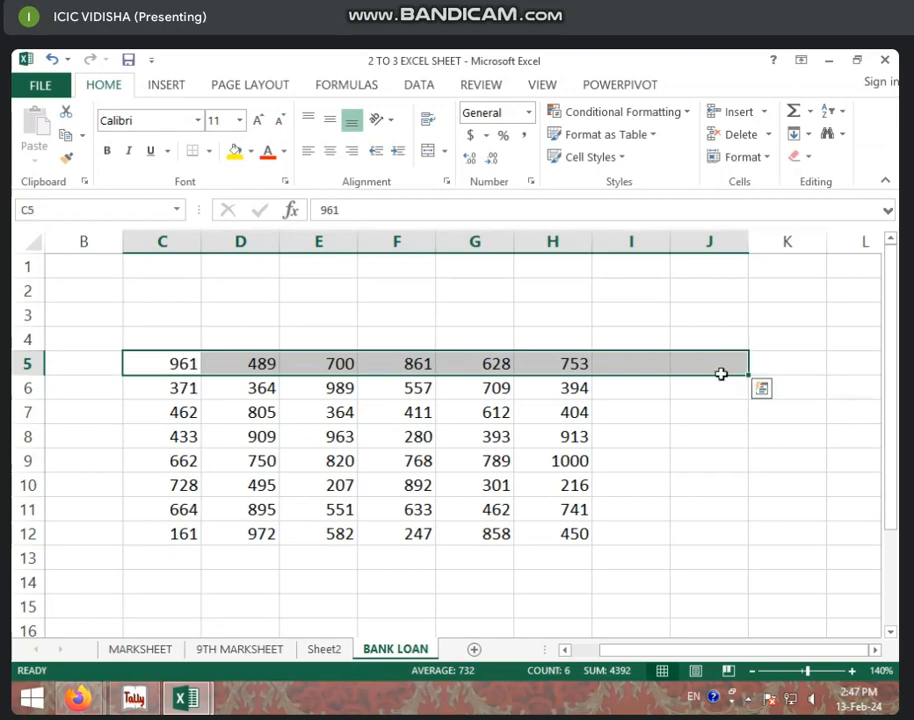
{"action": "left_click", "coordinate": [810, 112]}
{"action": "left_click", "coordinate": [814, 156]}
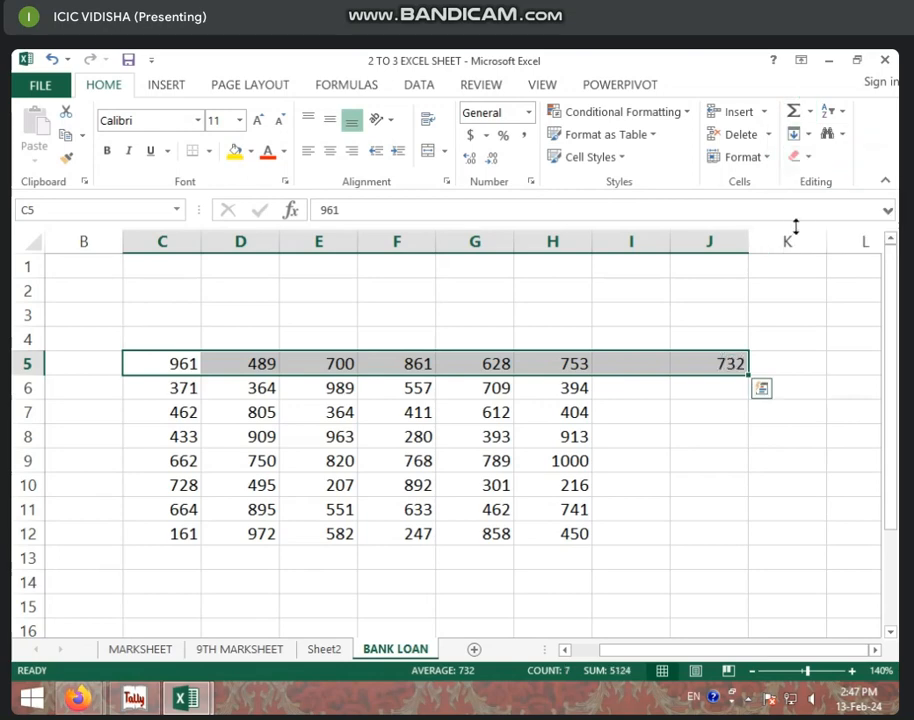
{"action": "left_click", "coordinate": [712, 370]}
{"action": "left_click", "coordinate": [712, 370]}
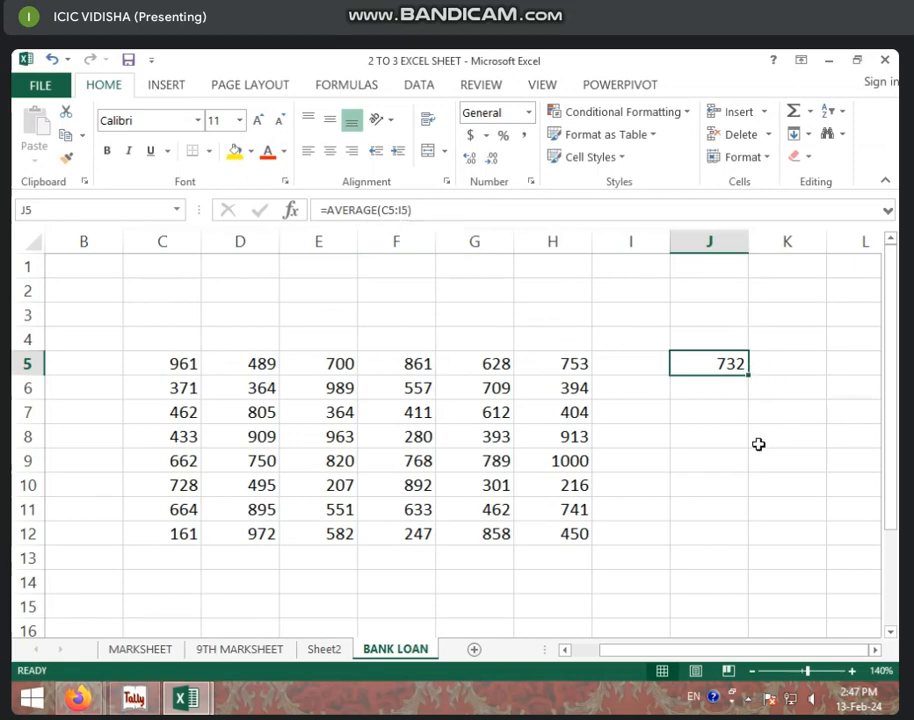
Step: Try averaging every row of the number table into I5:I12, and undo it
{"action": "left_click_drag", "start_coordinate": [179, 362], "coordinate": [638, 524]}
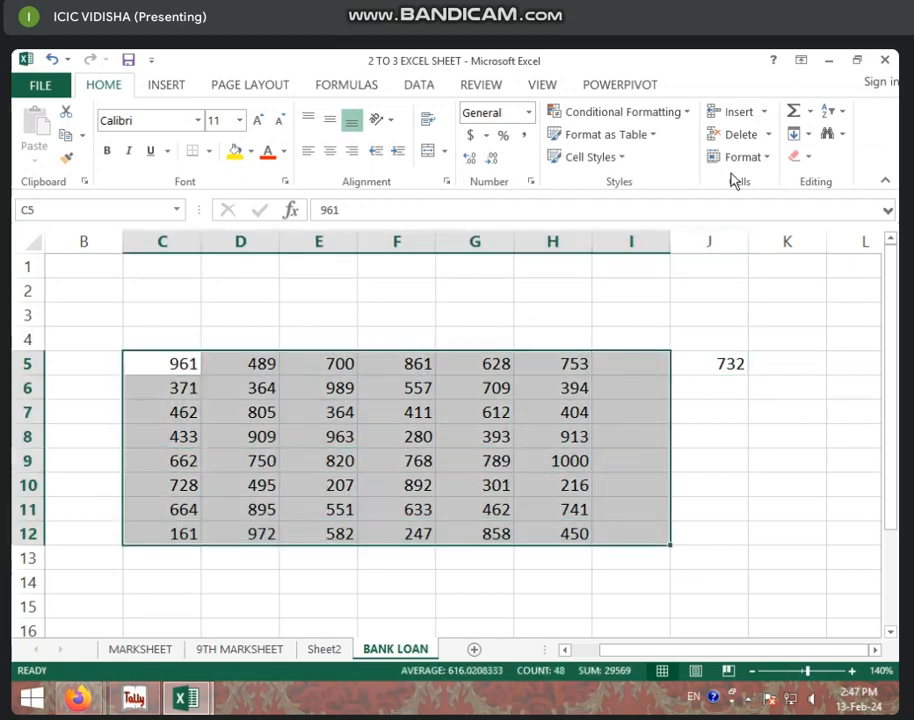
{"action": "left_click", "coordinate": [811, 112]}
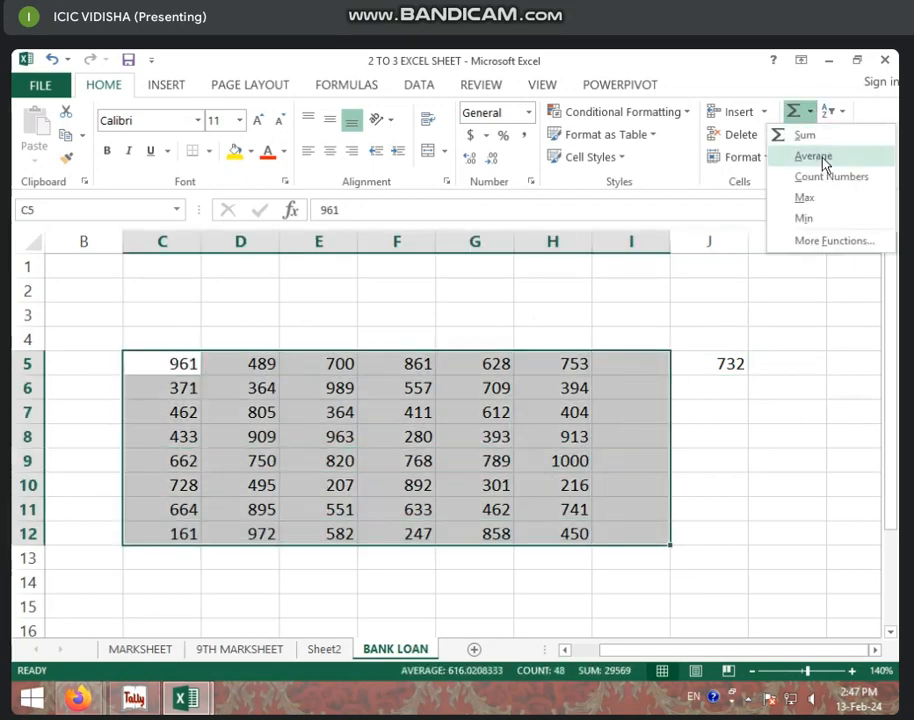
{"action": "left_click", "coordinate": [826, 159]}
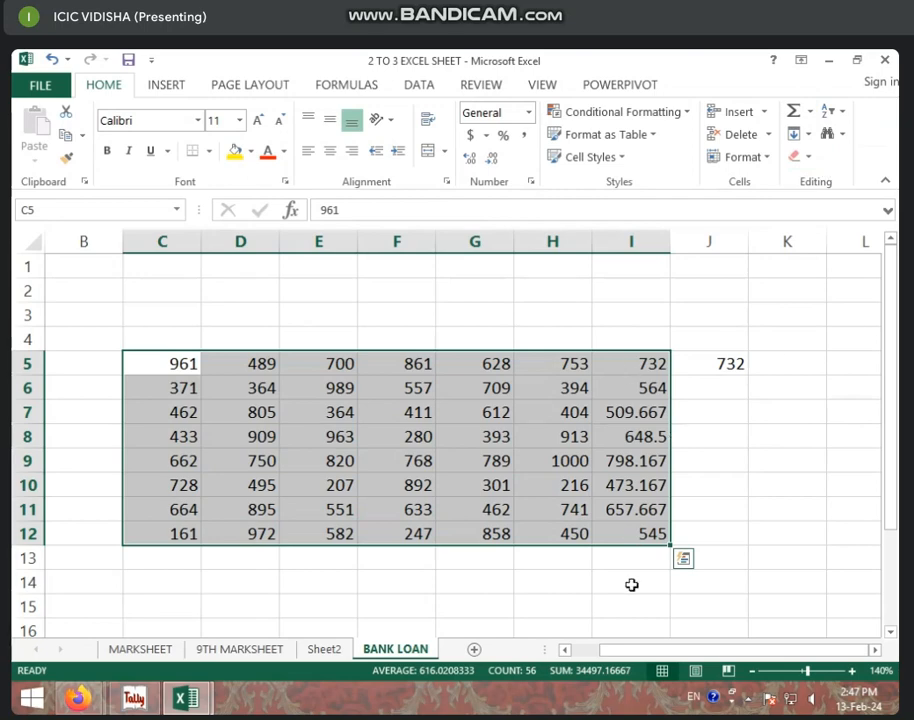
{"action": "key", "text": "ctrl+z"}
Step: Try averaging every column of C5:H12 into row 13, and undo it
{"action": "left_click_drag", "start_coordinate": [178, 359], "coordinate": [586, 535]}
{"action": "left_click", "coordinate": [810, 112]}
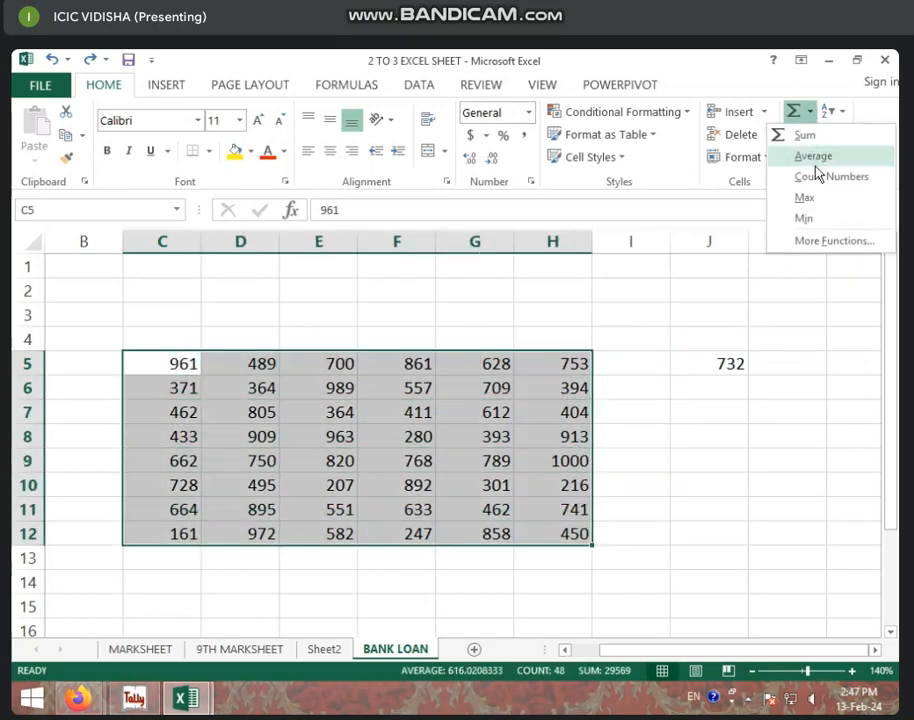
{"action": "left_click", "coordinate": [812, 158]}
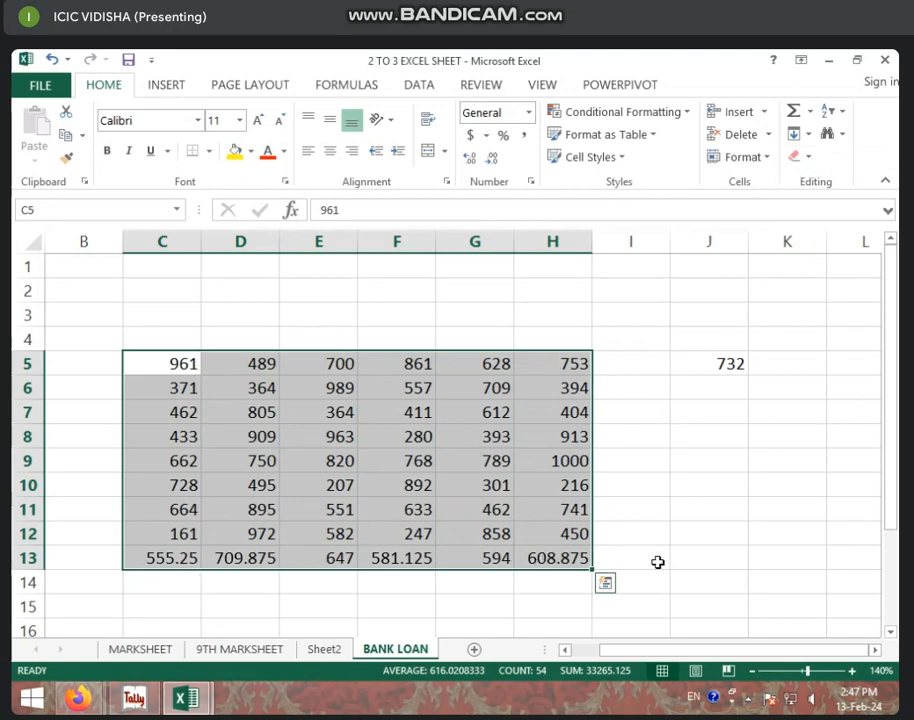
{"action": "key", "text": "ctrl+z"}
{"action": "left_click", "coordinate": [503, 565]}
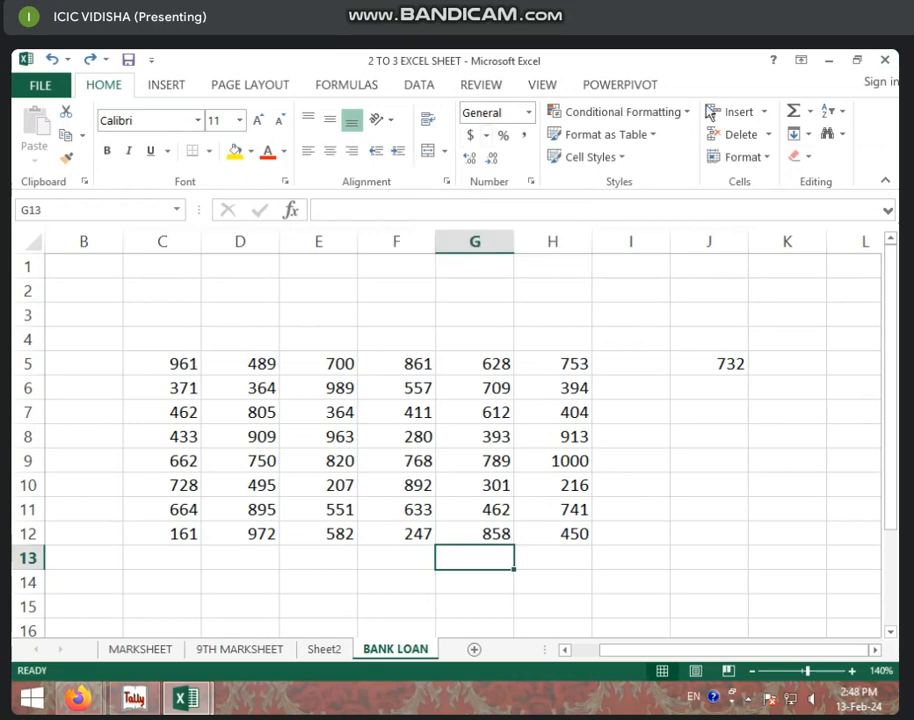
Step: Count the numbers in C5:C13 into C14 with the Count Numbers function
{"action": "left_click", "coordinate": [812, 113]}
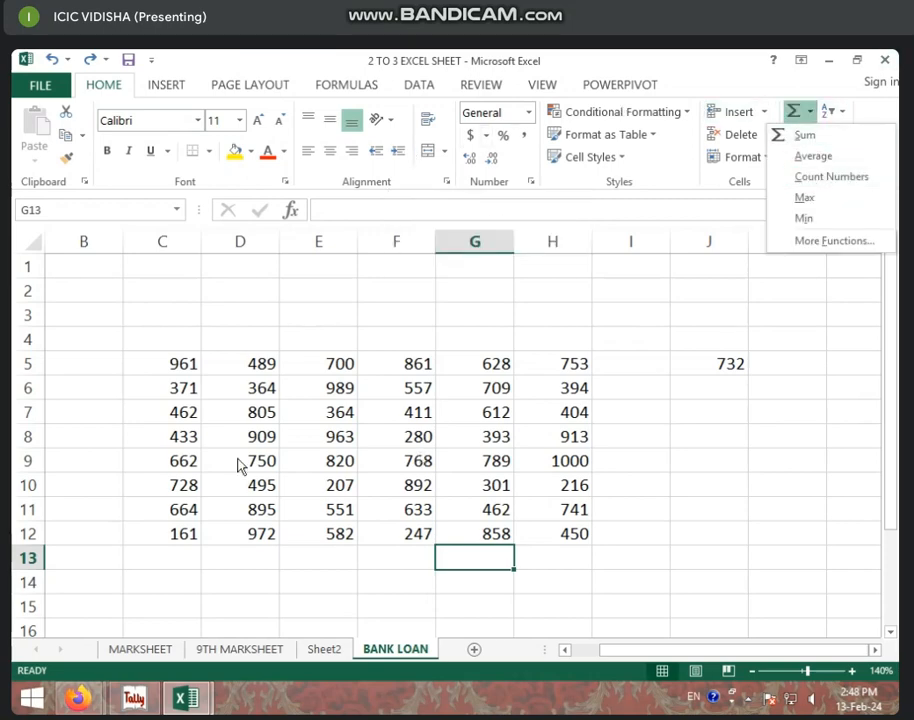
{"action": "left_click", "coordinate": [176, 367]}
{"action": "left_click_drag", "start_coordinate": [176, 365], "coordinate": [182, 589]}
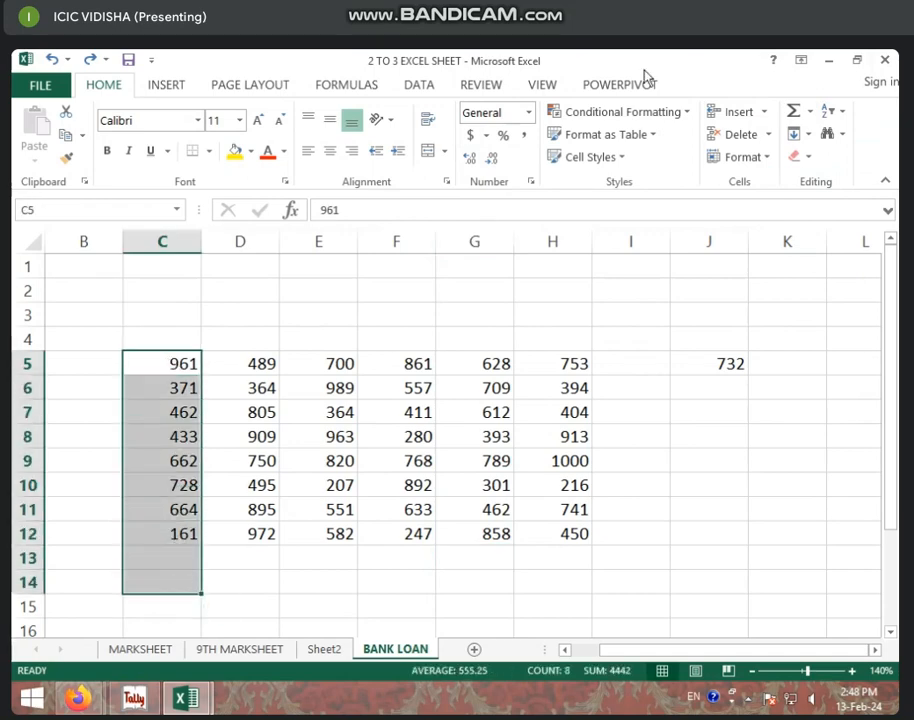
{"action": "left_click", "coordinate": [811, 118]}
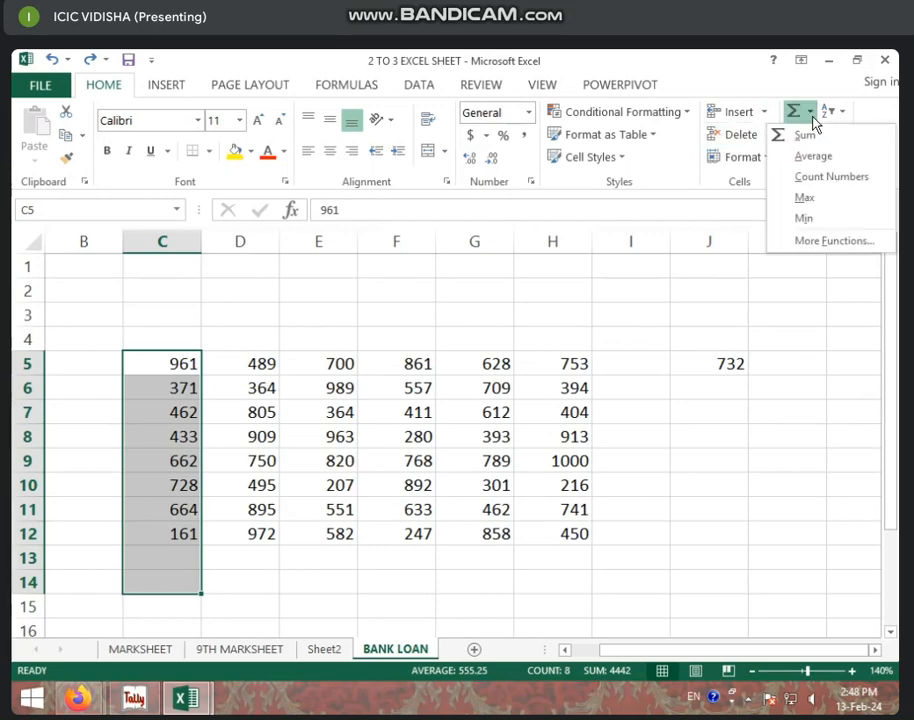
{"action": "left_click", "coordinate": [828, 177]}
{"action": "left_click", "coordinate": [147, 581]}
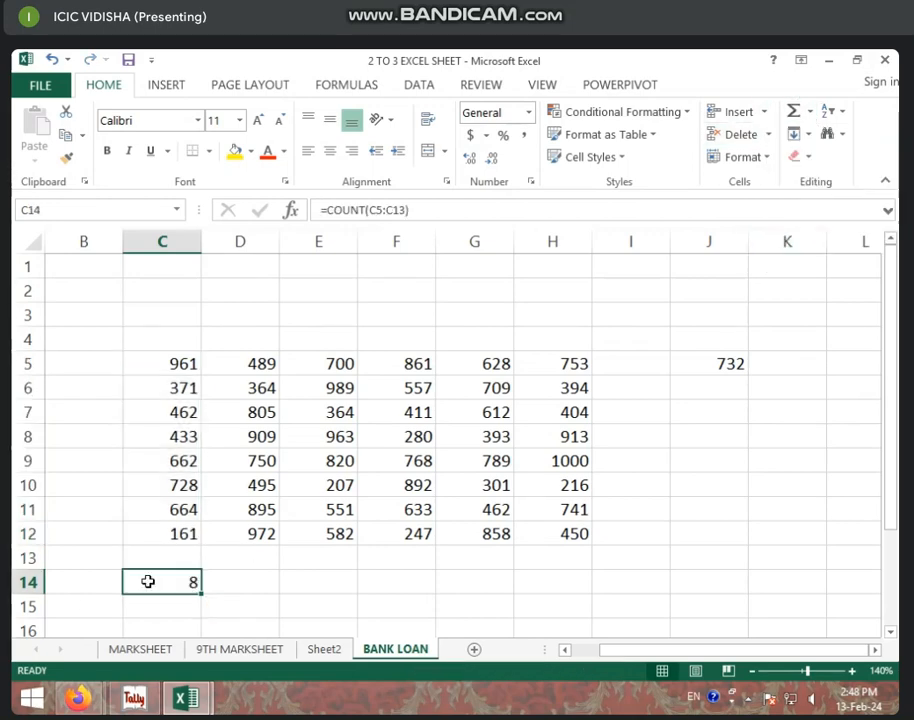
Step: Go through the counted cells of column C one by one, from C12 up to C5
{"action": "left_click", "coordinate": [168, 536]}
{"action": "left_click", "coordinate": [173, 509]}
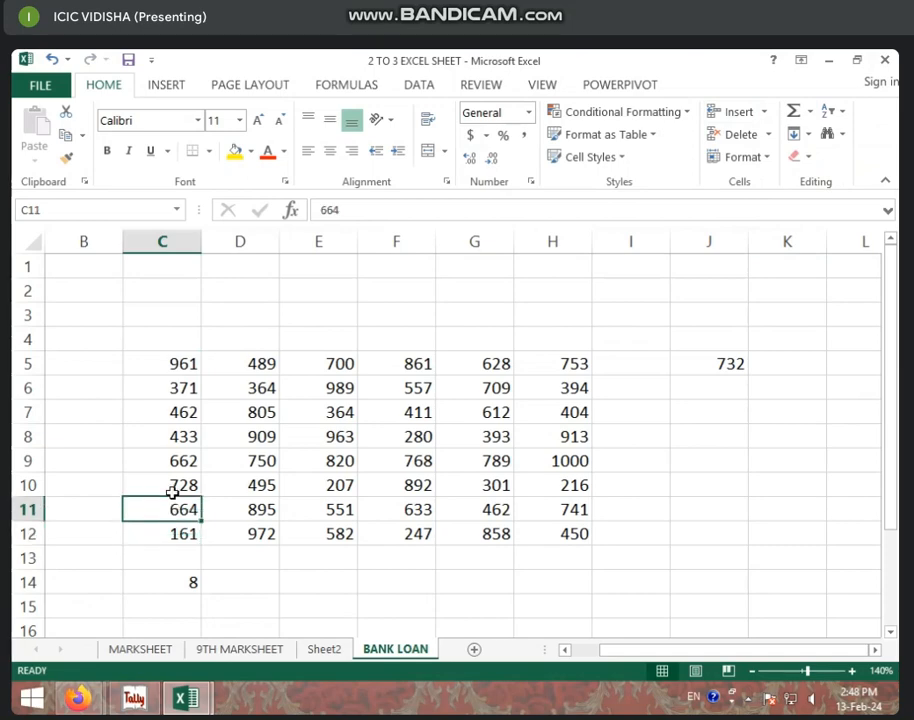
{"action": "left_click", "coordinate": [172, 488]}
{"action": "left_click", "coordinate": [163, 461]}
{"action": "left_click", "coordinate": [160, 442]}
{"action": "left_click", "coordinate": [159, 412]}
{"action": "left_click", "coordinate": [159, 388]}
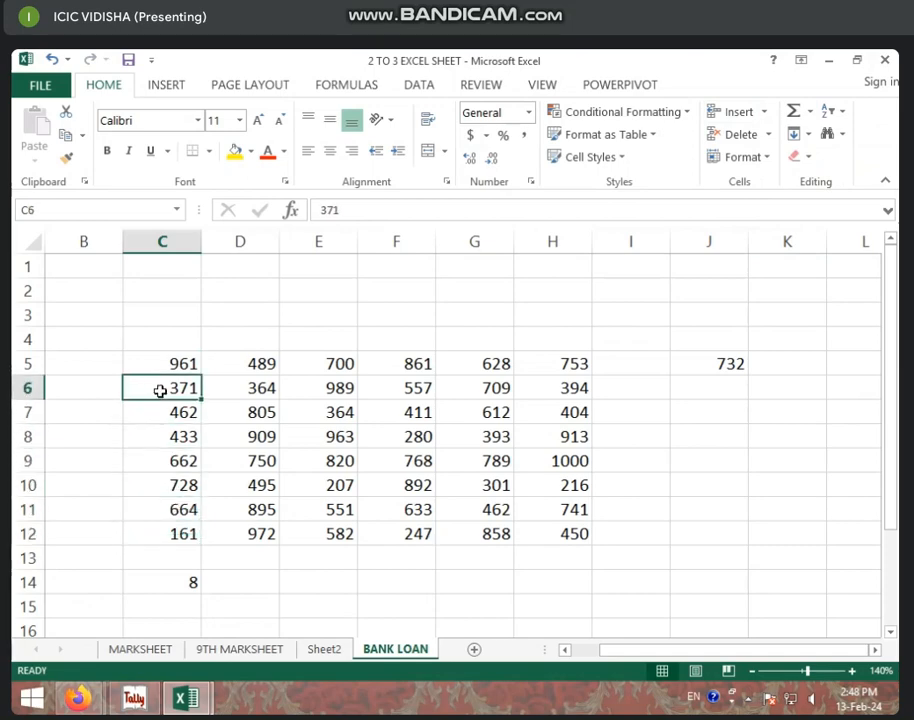
{"action": "left_click", "coordinate": [163, 361]}
Step: Add the number 6 in C13, below the other numbers of column C
{"action": "left_click", "coordinate": [167, 555]}
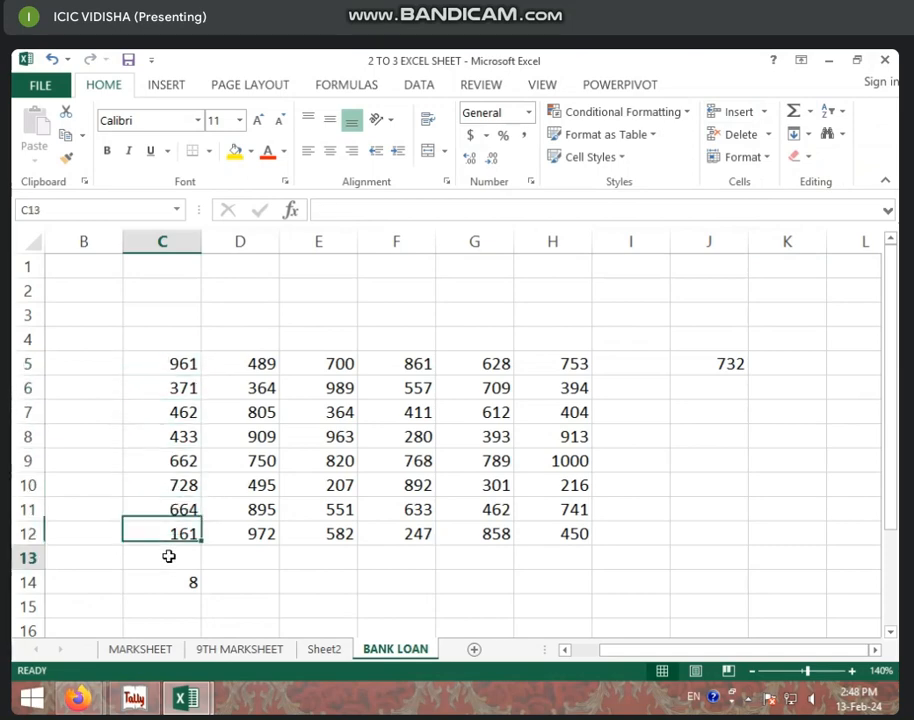
{"action": "type", "text": "6"}
{"action": "key", "text": "Return"}
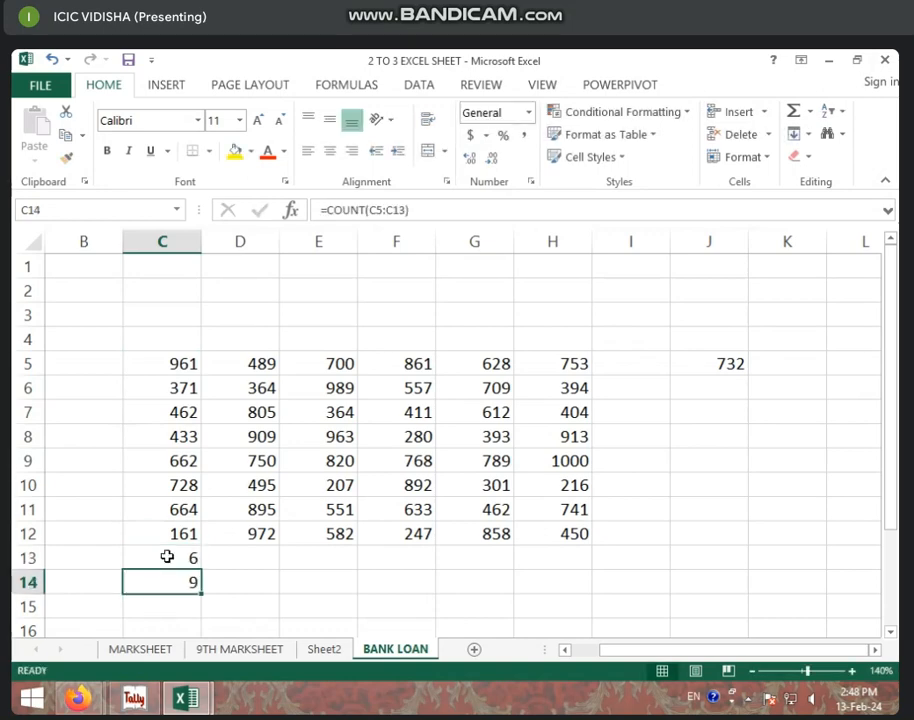
Step: Clear the numbers in C11:C13, and delete the count formula from C14
{"action": "left_click_drag", "start_coordinate": [163, 505], "coordinate": [172, 556]}
{"action": "key", "text": "Delete"}
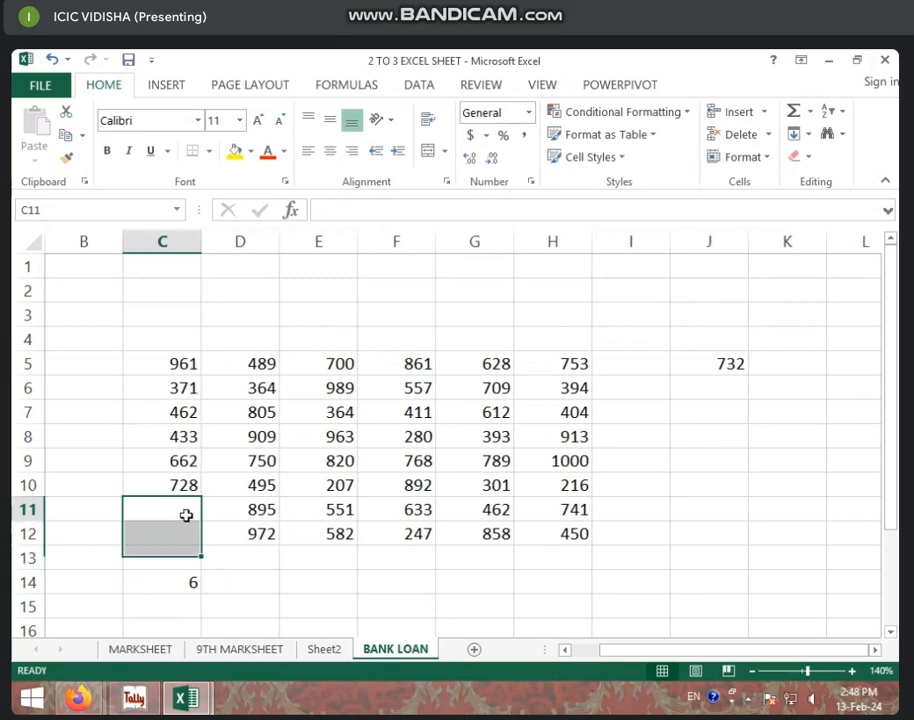
{"action": "left_click", "coordinate": [186, 514]}
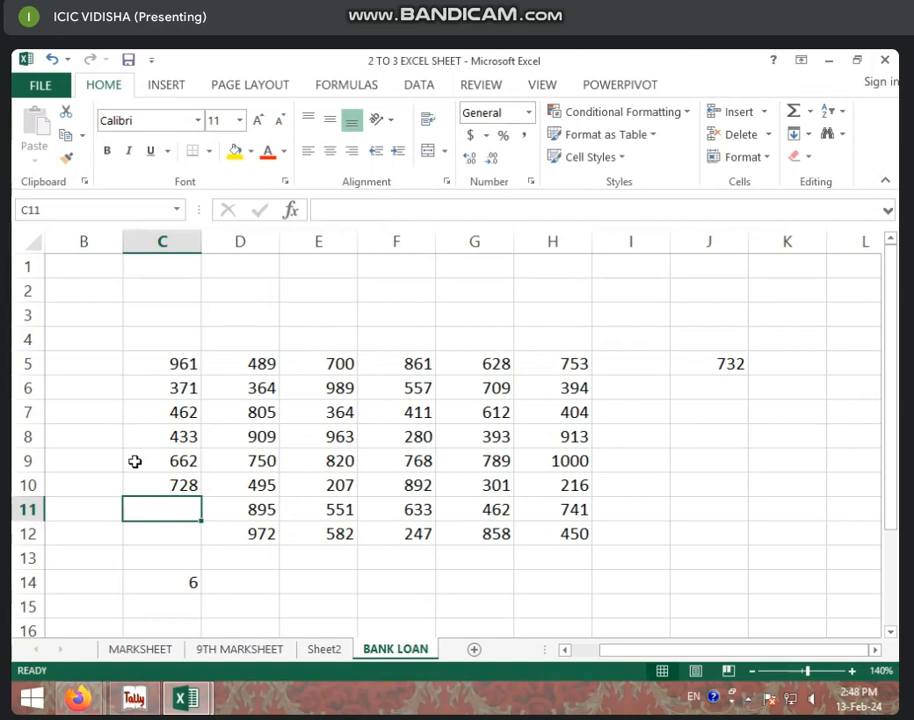
{"action": "left_click", "coordinate": [190, 574]}
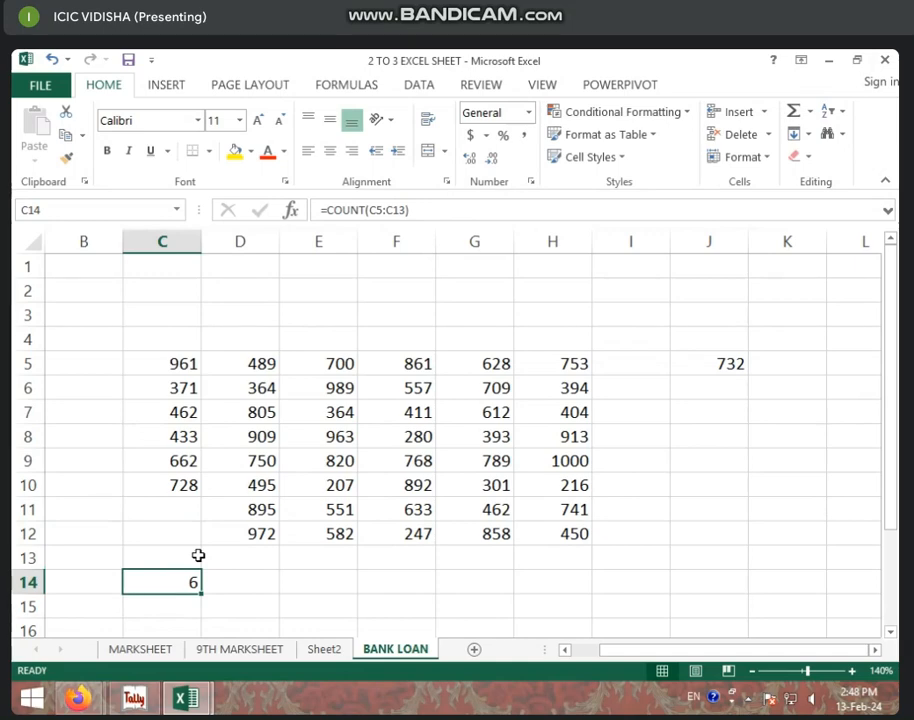
{"action": "key", "text": "Delete"}
{"action": "left_click", "coordinate": [230, 581]}
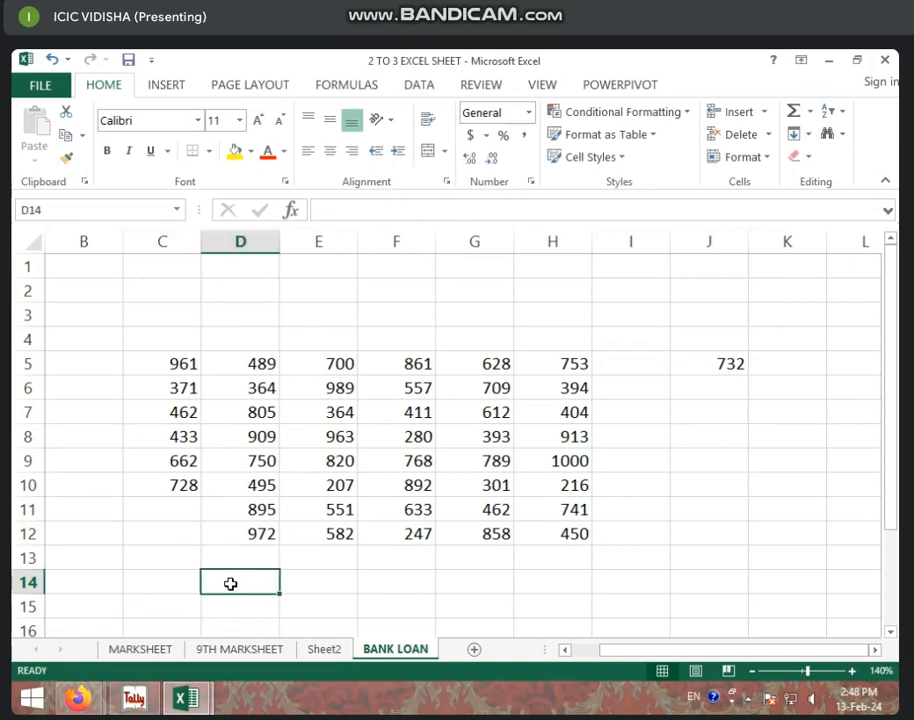
Step: Enter the formula =COUNT(D12,D9,D8,D7,D6) in C14 and select that cell to view it
{"action": "left_click", "coordinate": [161, 585]}
{"action": "type", "text": "=C"}
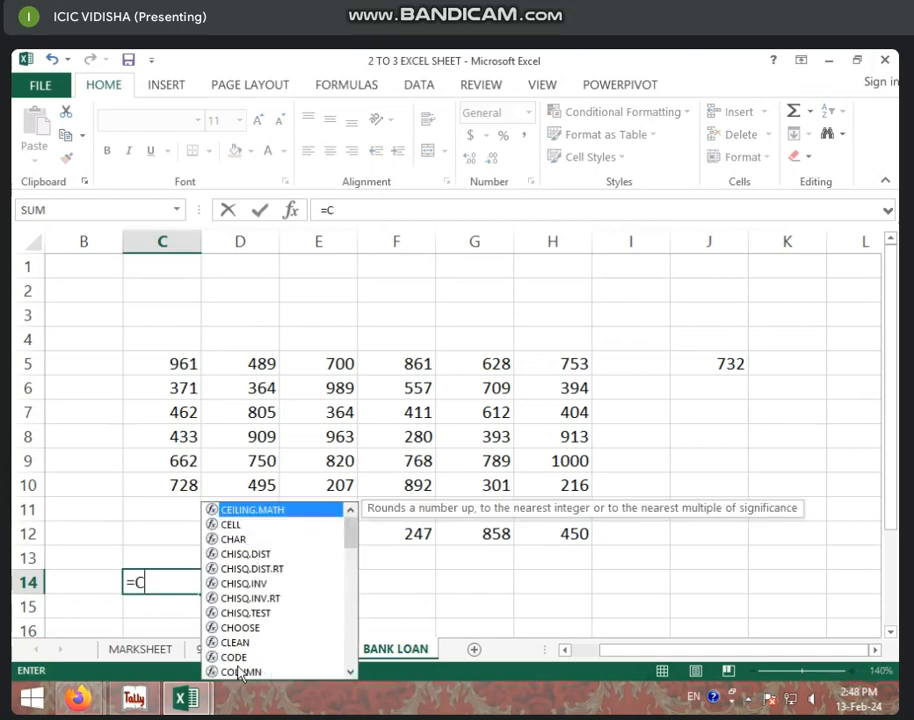
{"action": "type", "text": "OUN"}
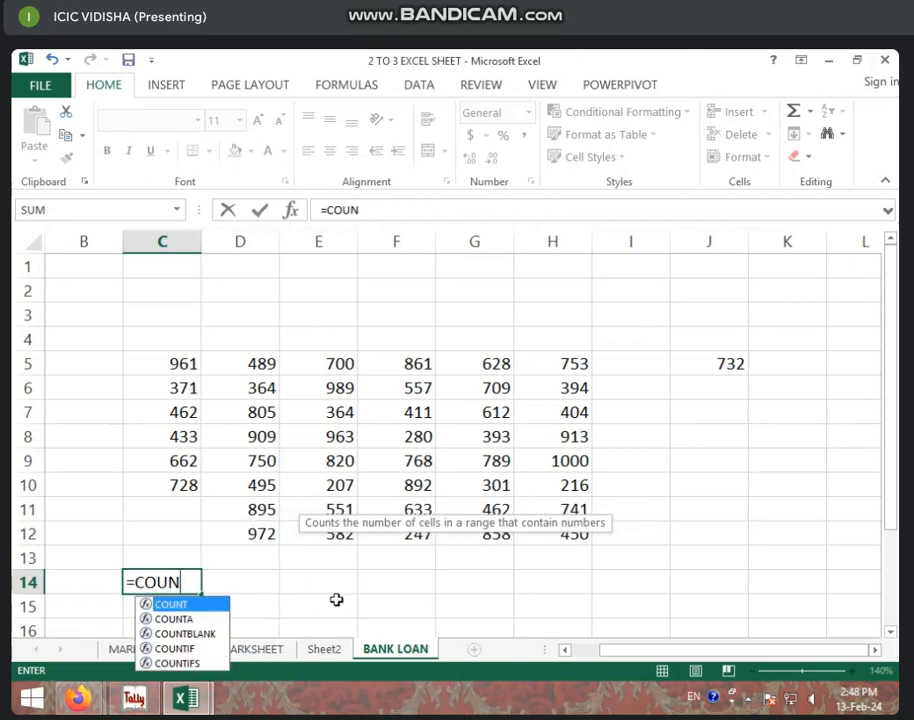
{"action": "double_click", "coordinate": [170, 604]}
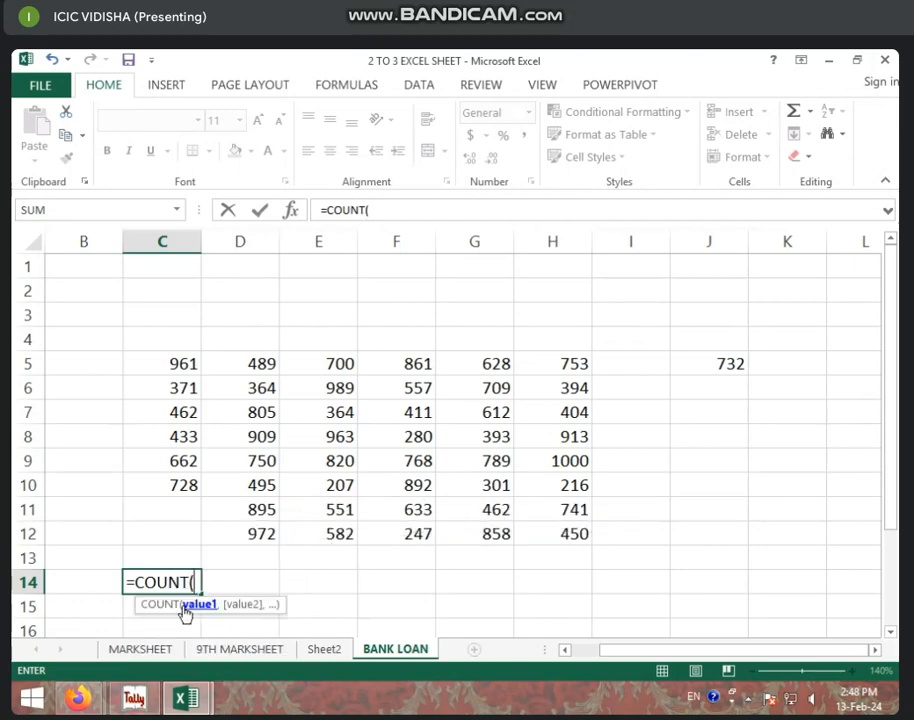
{"action": "left_click", "coordinate": [242, 540]}
{"action": "type", "text": ","}
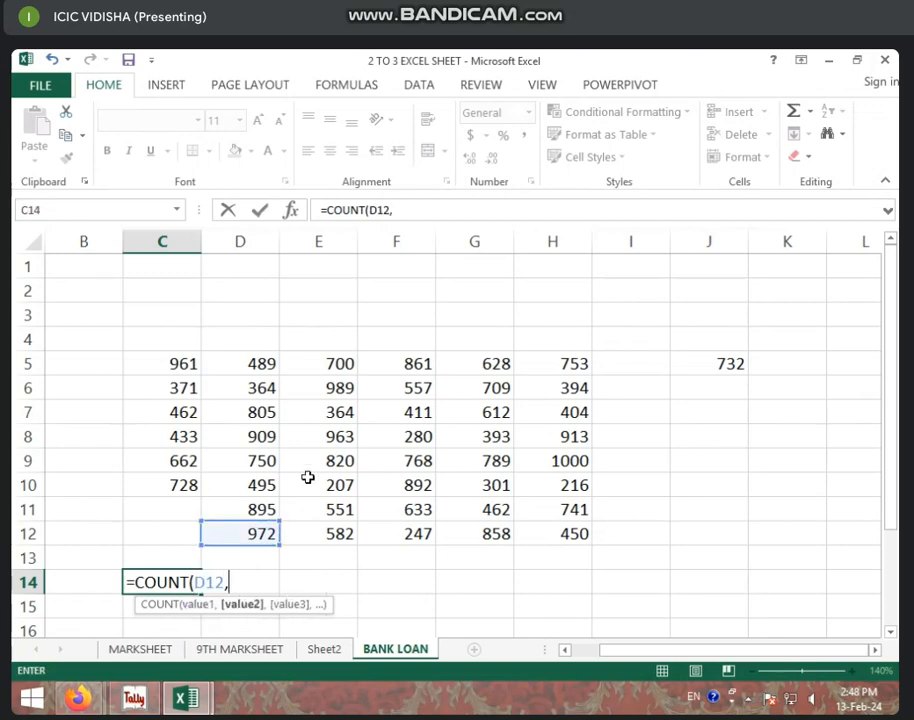
{"action": "left_click", "coordinate": [245, 465]}
{"action": "type", "text": ","}
{"action": "left_click", "coordinate": [256, 446]}
{"action": "type", "text": ","}
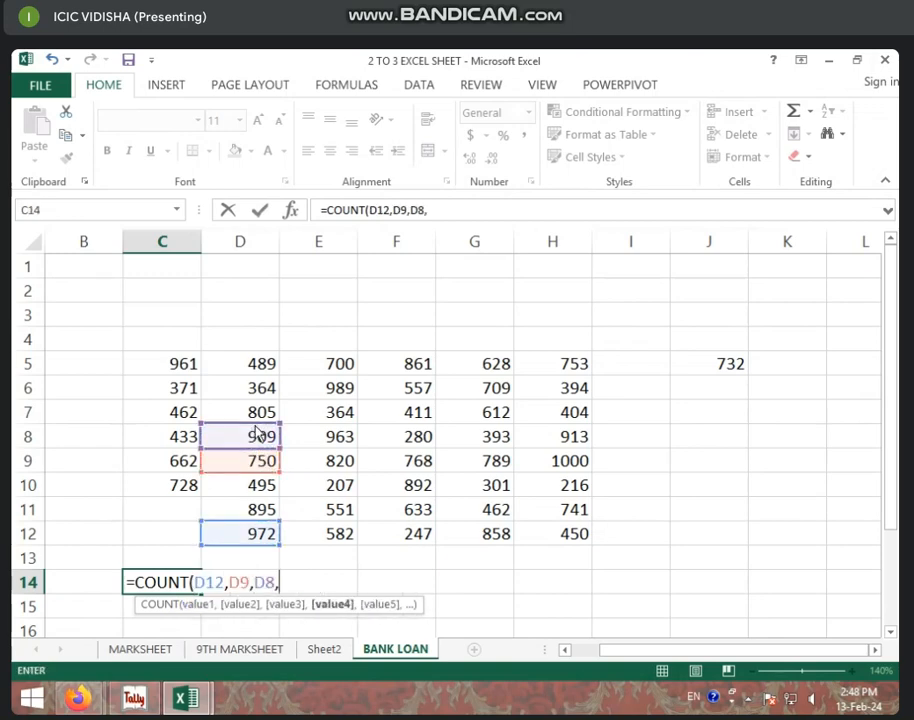
{"action": "left_click", "coordinate": [251, 412]}
{"action": "type", "text": ","}
{"action": "left_click", "coordinate": [247, 397]}
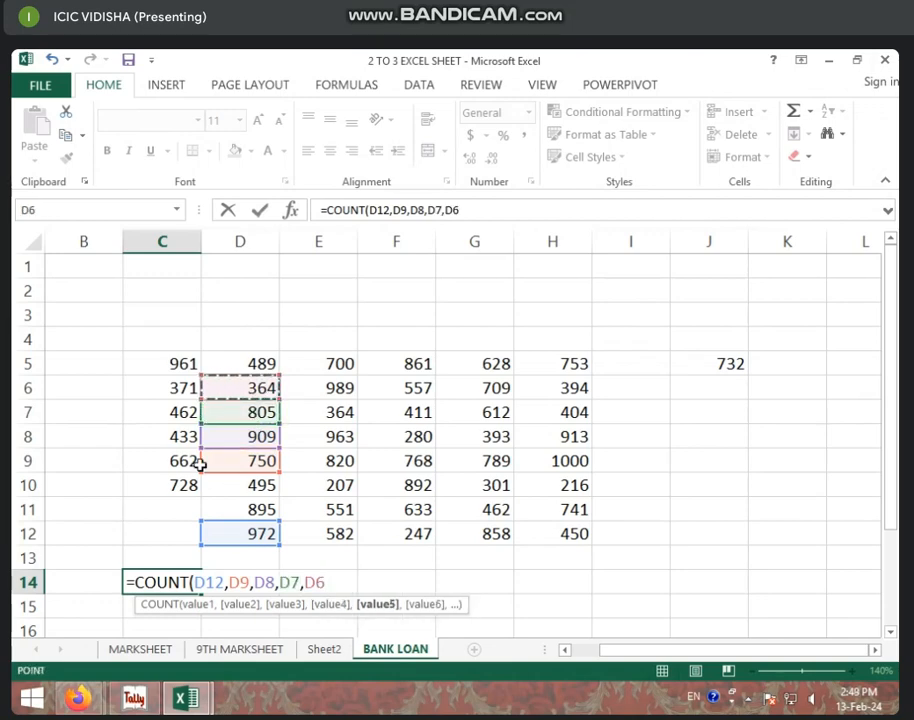
{"action": "type", "text": ")"}
{"action": "key", "text": "Return"}
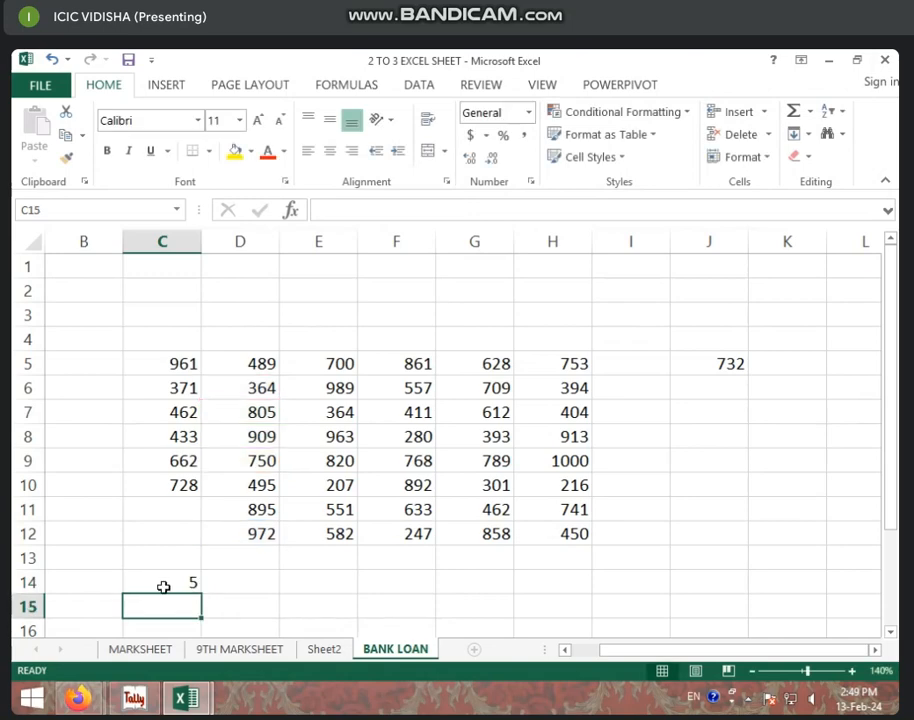
{"action": "left_click", "coordinate": [159, 585]}
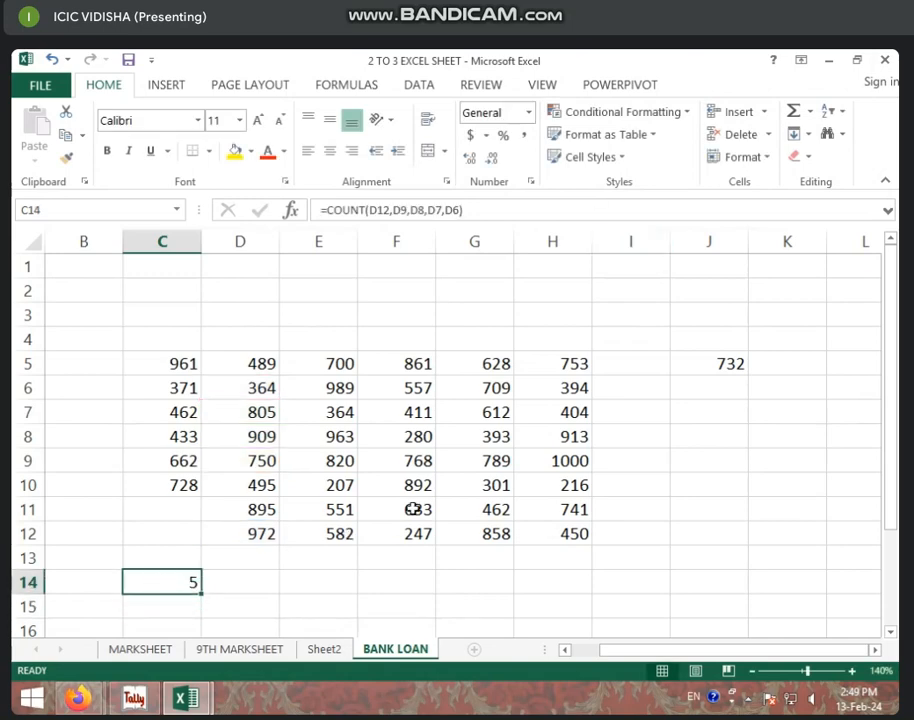
Step: Try counting the numbers of F5:F13 into F14 with Count Numbers, and clear both F14 and C14
{"action": "left_click_drag", "start_coordinate": [400, 363], "coordinate": [404, 582]}
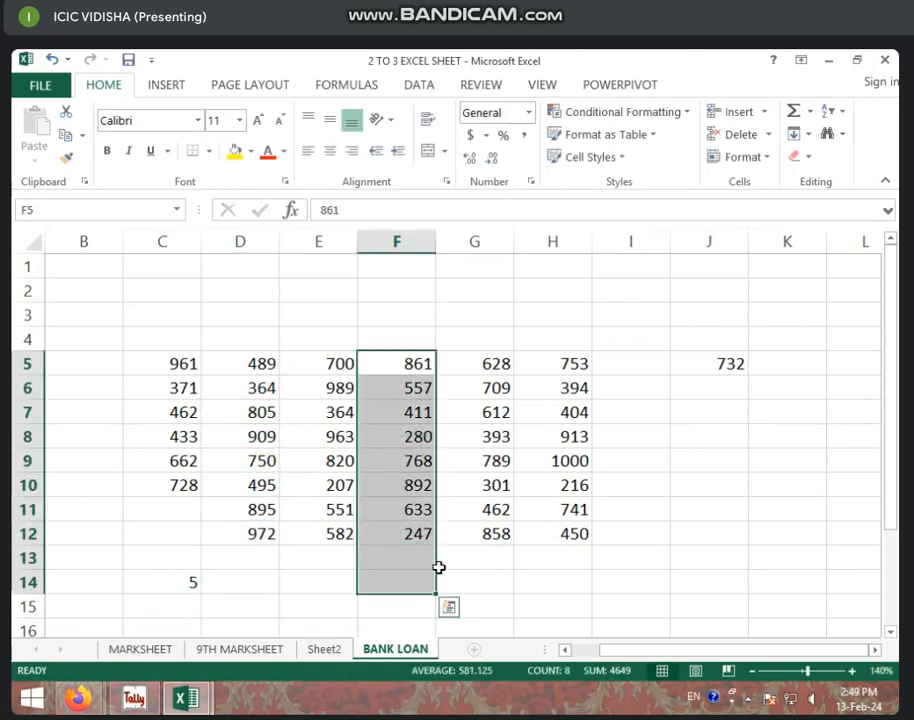
{"action": "left_click", "coordinate": [810, 112]}
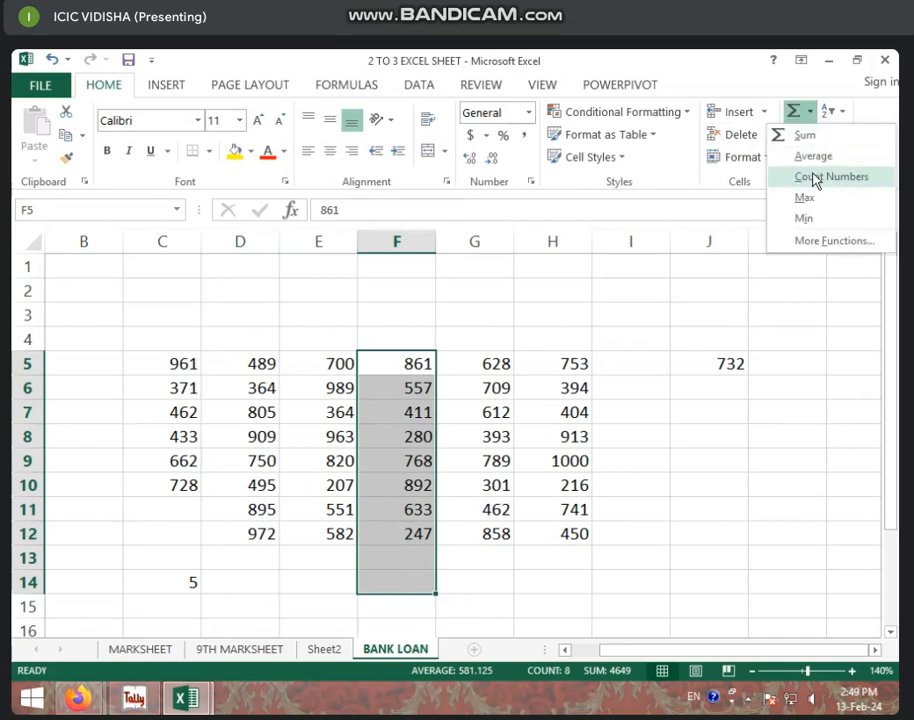
{"action": "left_click", "coordinate": [815, 177]}
{"action": "left_click", "coordinate": [392, 586]}
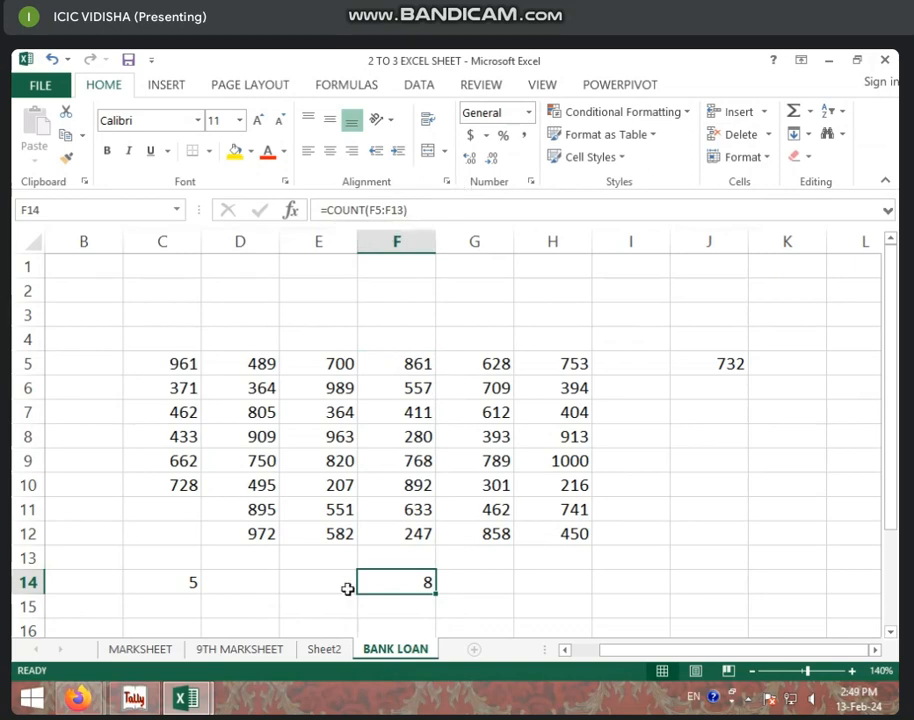
{"action": "key", "text": "Delete"}
{"action": "left_click", "coordinate": [185, 583]}
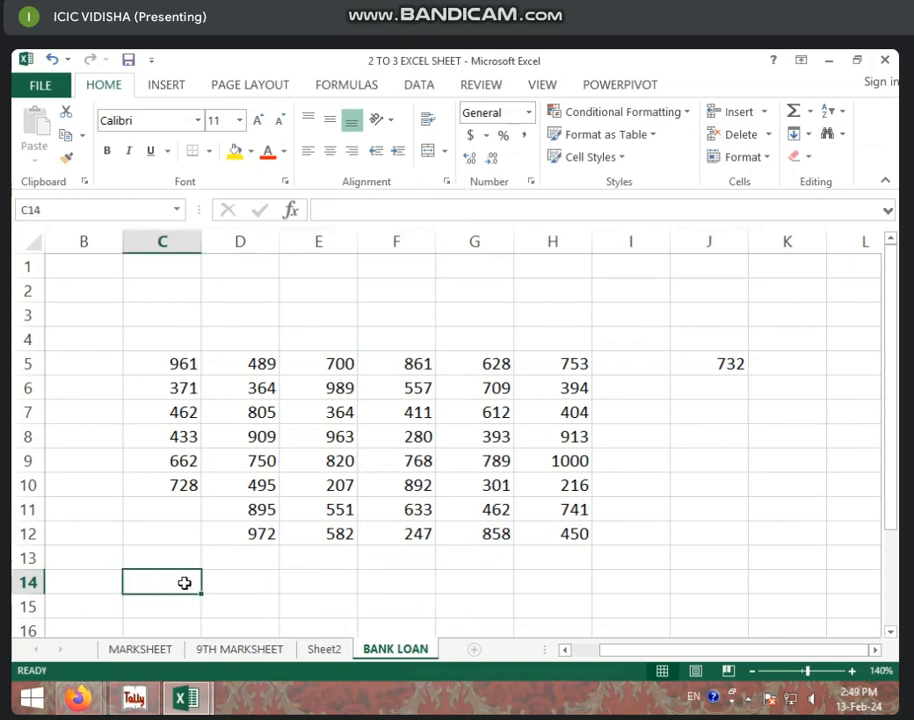
{"action": "left_click", "coordinate": [809, 113]}
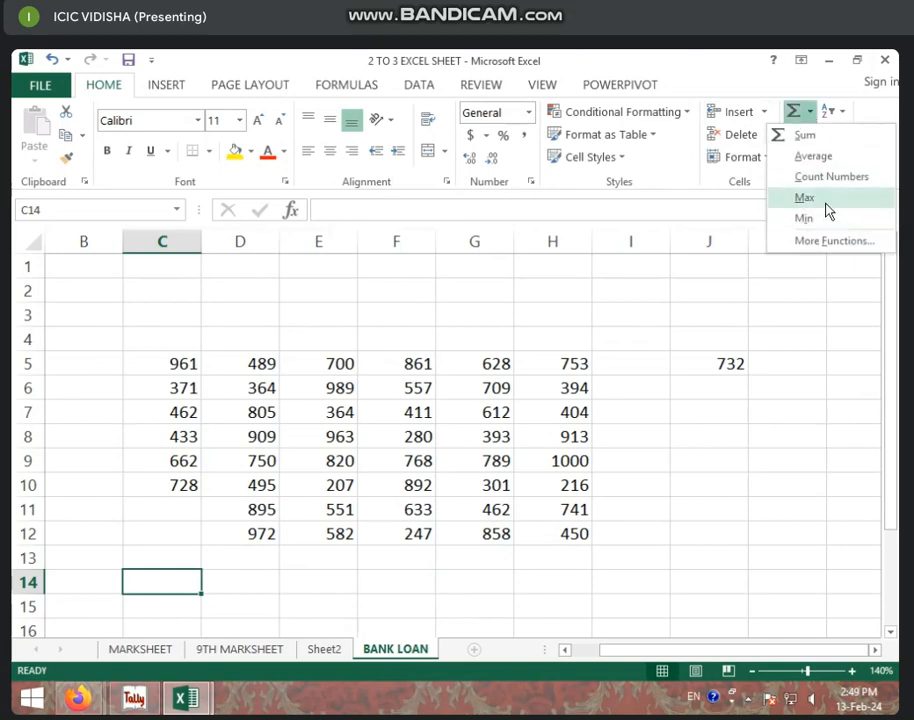
{"action": "left_click", "coordinate": [274, 494]}
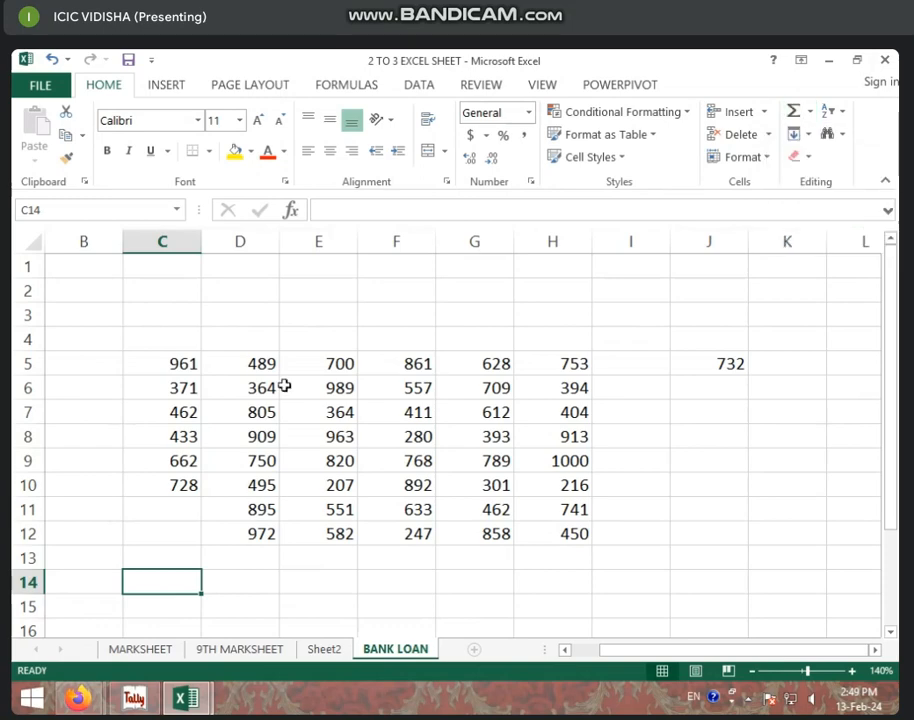
{"action": "left_click_drag", "start_coordinate": [180, 366], "coordinate": [643, 359]}
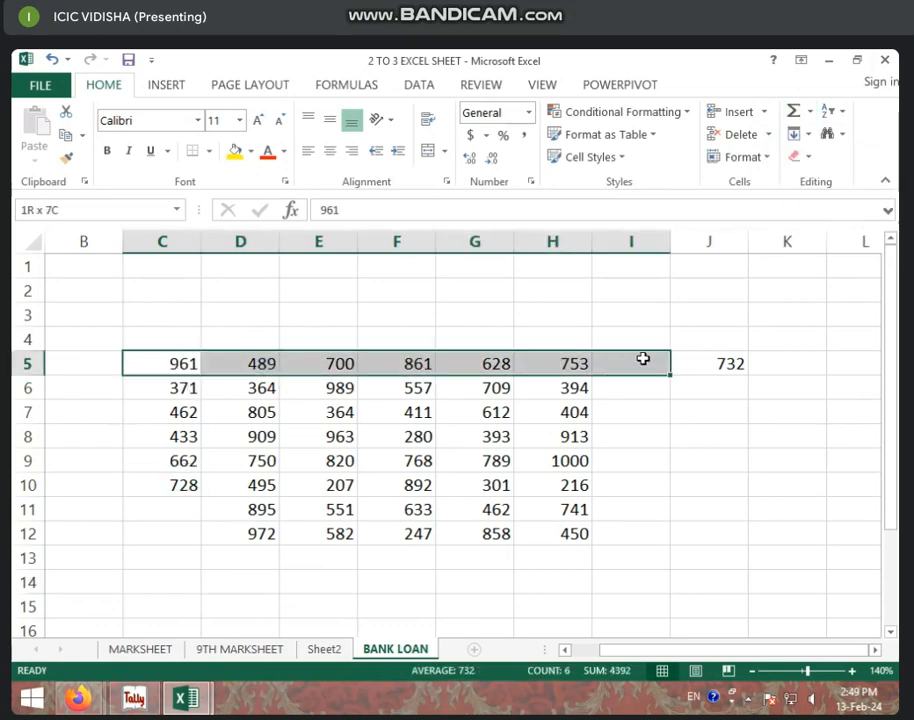
{"action": "left_click", "coordinate": [570, 366]}
Step: Try the Max function on H5:H13 with the result in H14, compare it with the table's numbers, and delete it
{"action": "left_click_drag", "start_coordinate": [570, 366], "coordinate": [576, 573]}
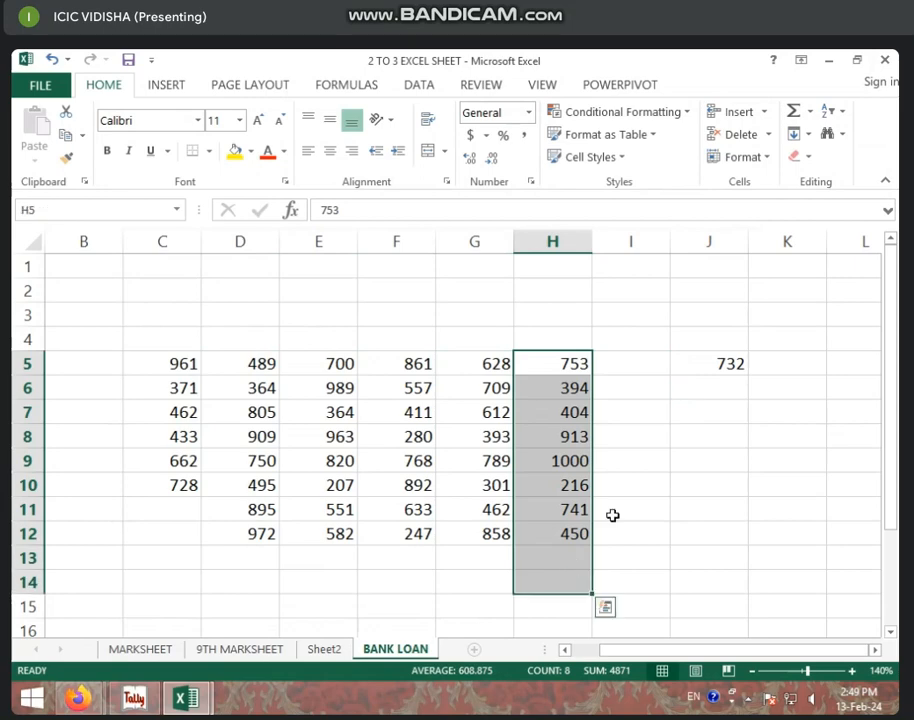
{"action": "left_click", "coordinate": [807, 115]}
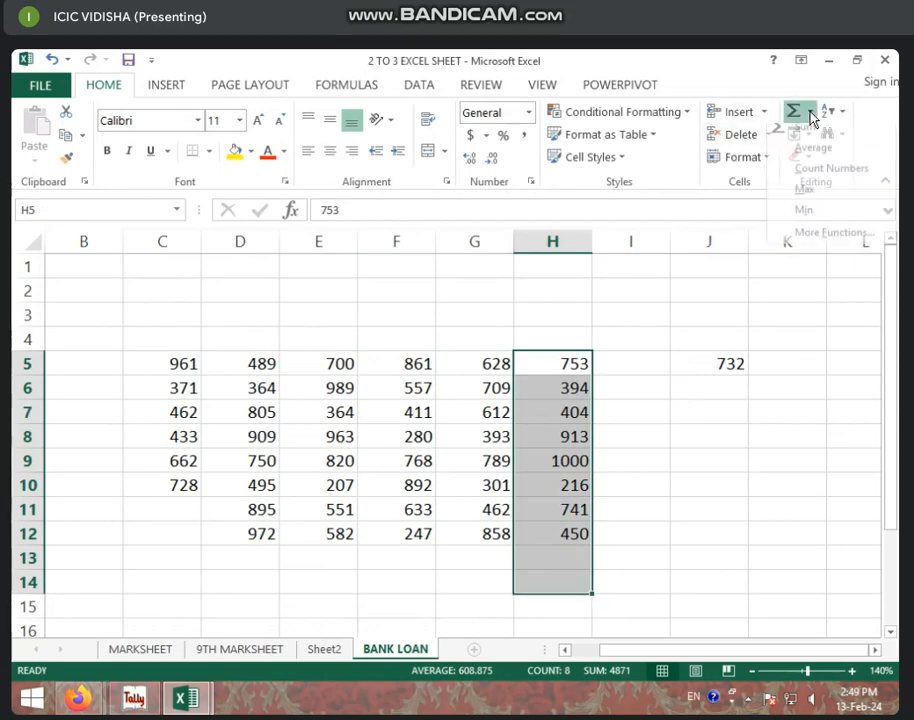
{"action": "left_click", "coordinate": [831, 199]}
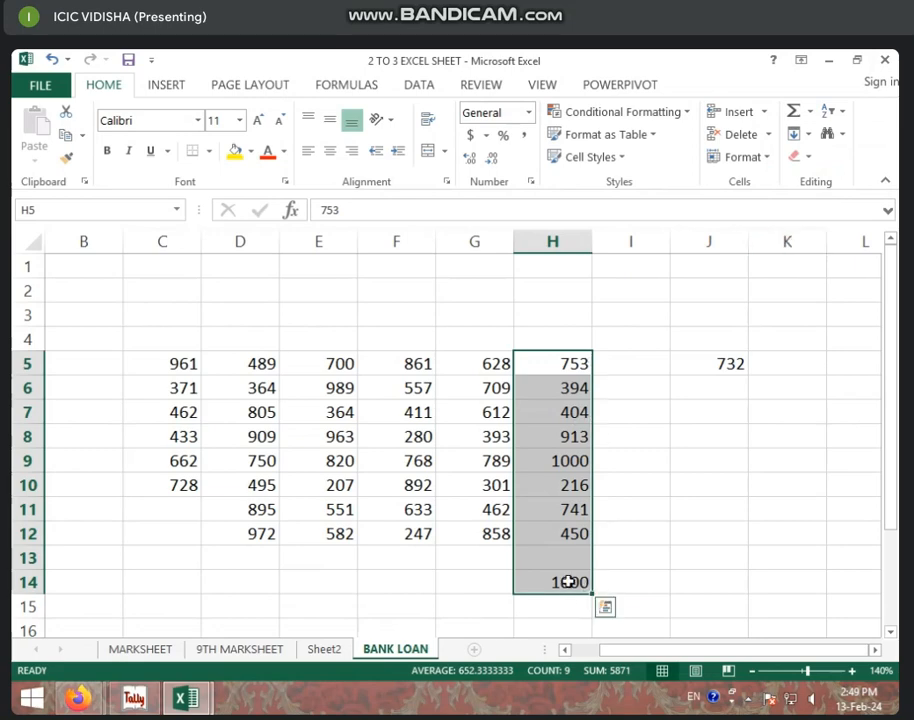
{"action": "left_click", "coordinate": [645, 466]}
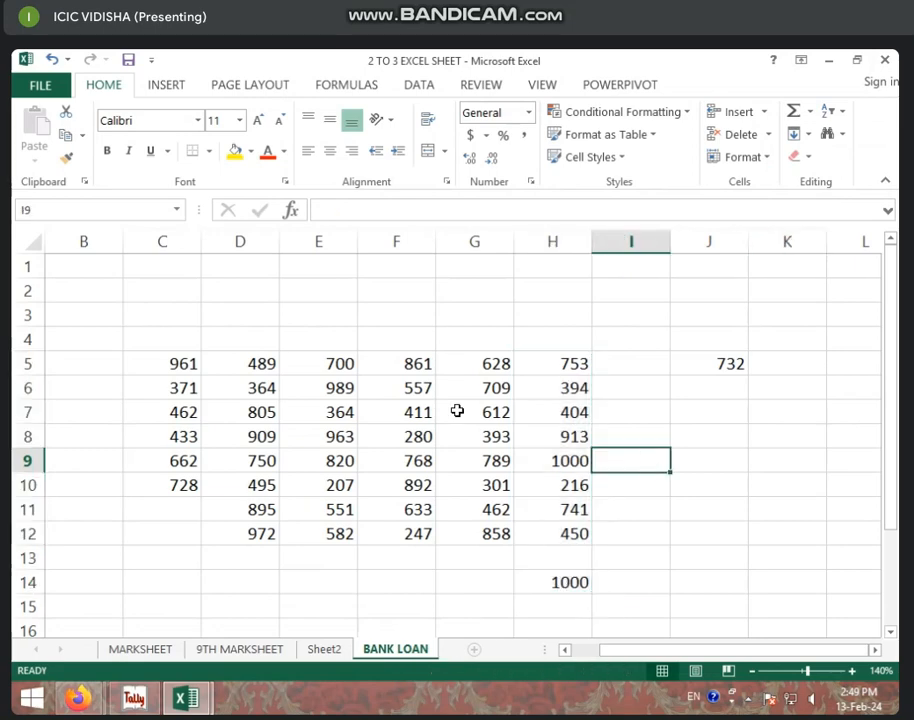
{"action": "left_click_drag", "start_coordinate": [581, 368], "coordinate": [565, 541]}
{"action": "left_click", "coordinate": [478, 461]}
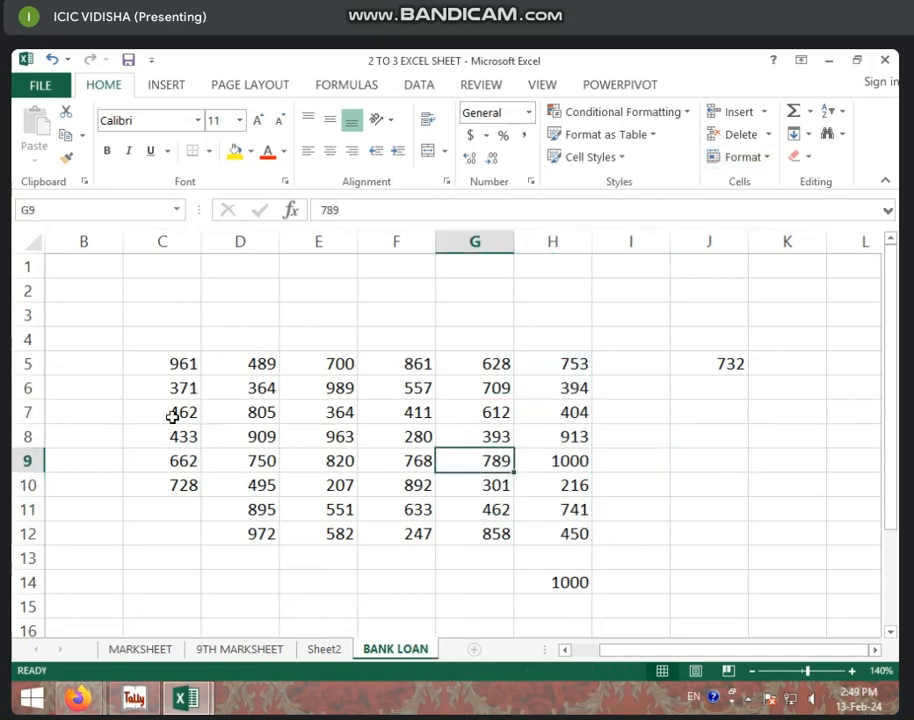
{"action": "left_click_drag", "start_coordinate": [172, 417], "coordinate": [679, 420]}
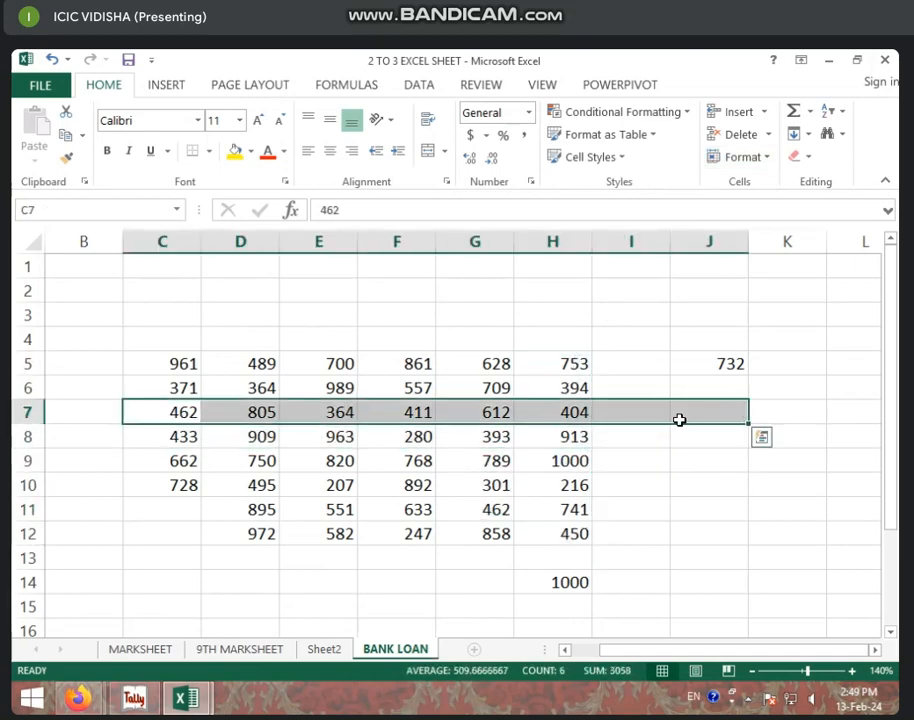
{"action": "left_click", "coordinate": [567, 464]}
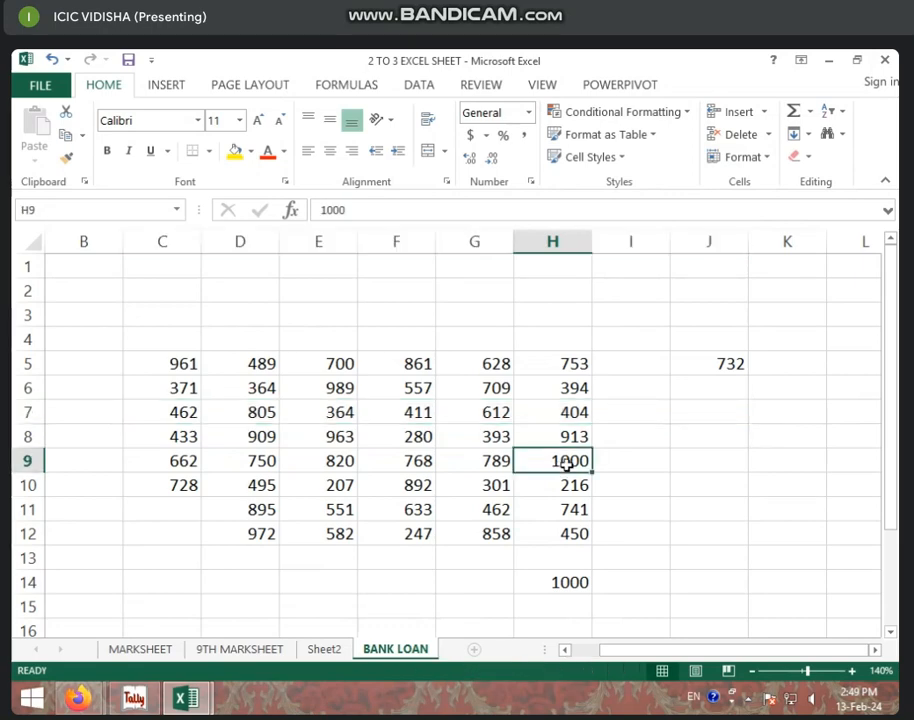
{"action": "left_click", "coordinate": [571, 582]}
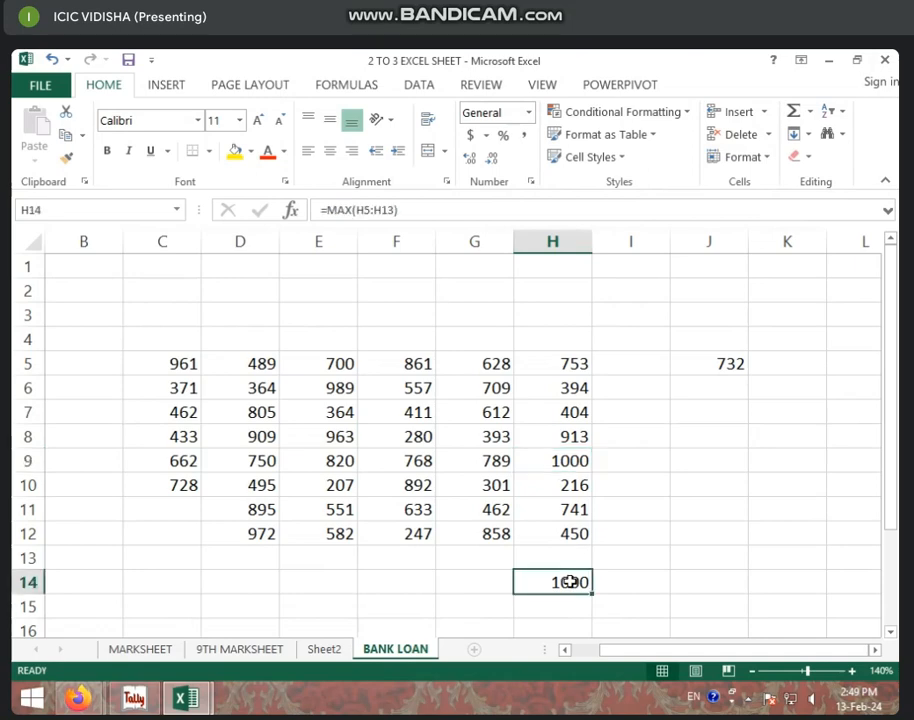
{"action": "key", "text": "Delete"}
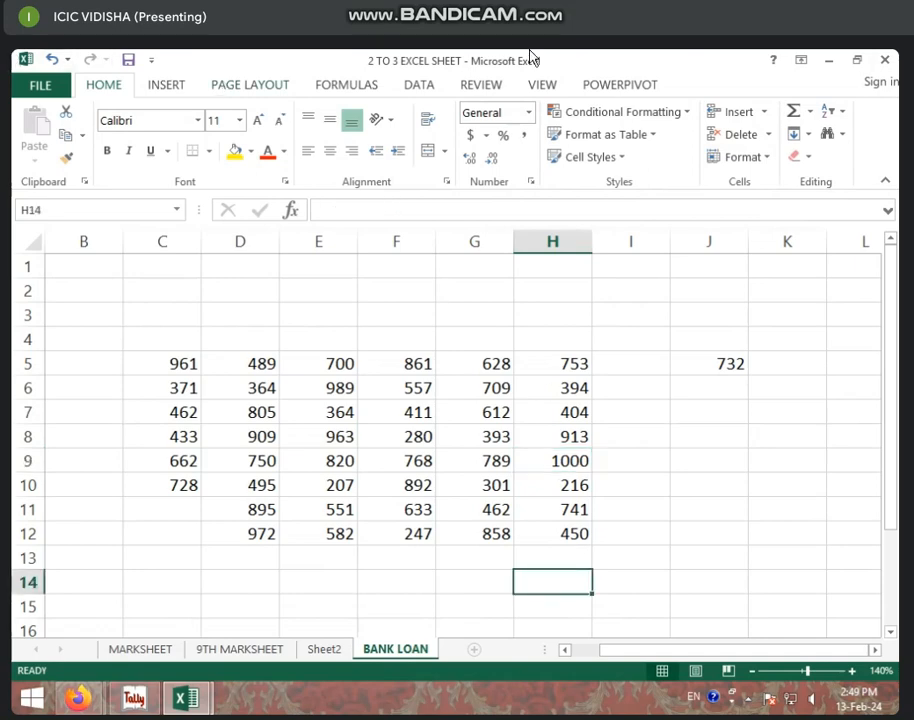
Step: Delete the average from J5
{"action": "left_click", "coordinate": [730, 369]}
{"action": "key", "text": "Delete"}
{"action": "key", "text": "Down"}
{"action": "key", "text": "Down"}
{"action": "key", "text": "Down"}
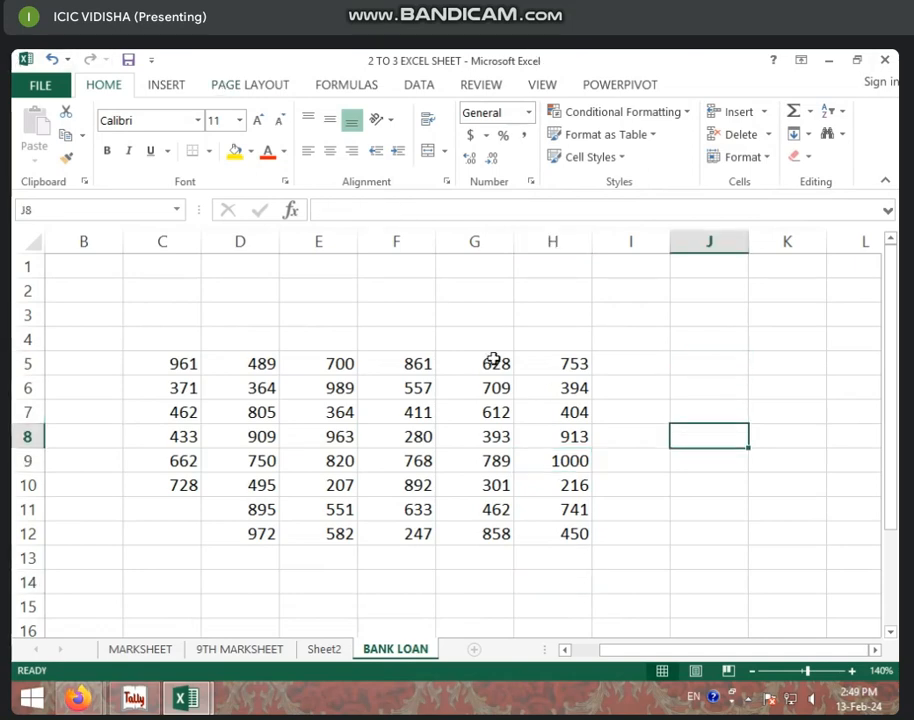
Step: Apply the Max function to row 5 with the result in J5, and the Min function with the result in K5
{"action": "left_click_drag", "start_coordinate": [175, 363], "coordinate": [710, 364]}
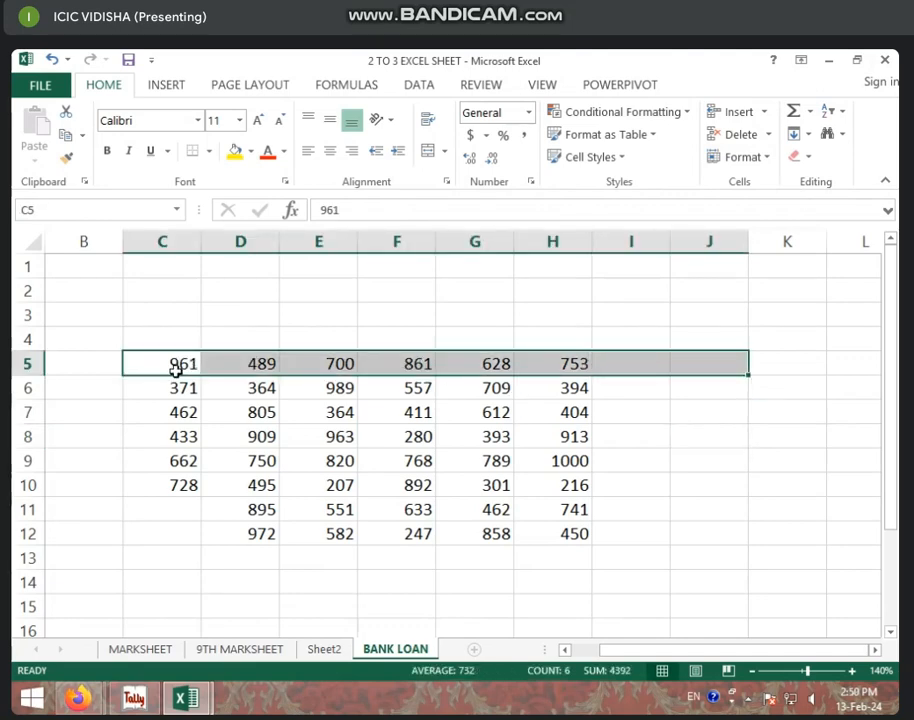
{"action": "left_click", "coordinate": [807, 114]}
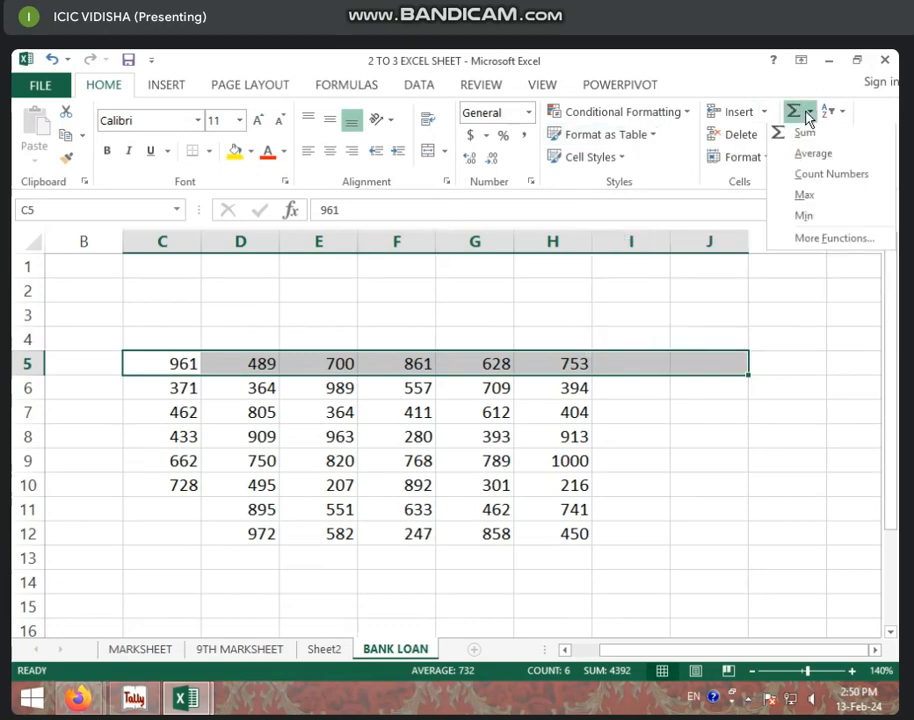
{"action": "left_click", "coordinate": [827, 200]}
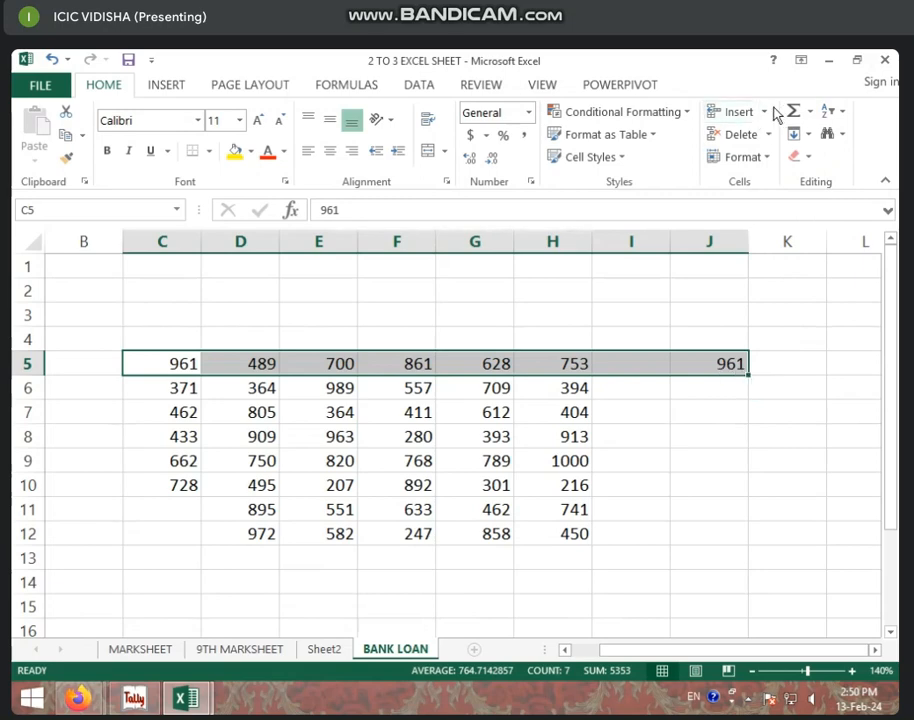
{"action": "left_click", "coordinate": [809, 112]}
{"action": "left_click", "coordinate": [817, 216]}
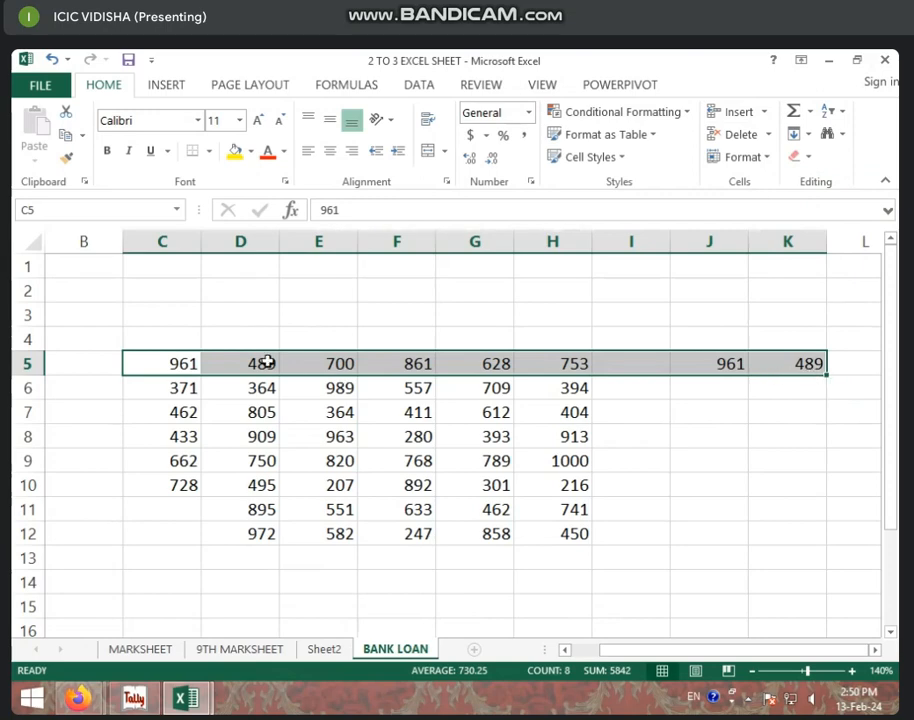
Step: Change the number in E5 to 300 to test the minimum of row 5
{"action": "left_click", "coordinate": [308, 366]}
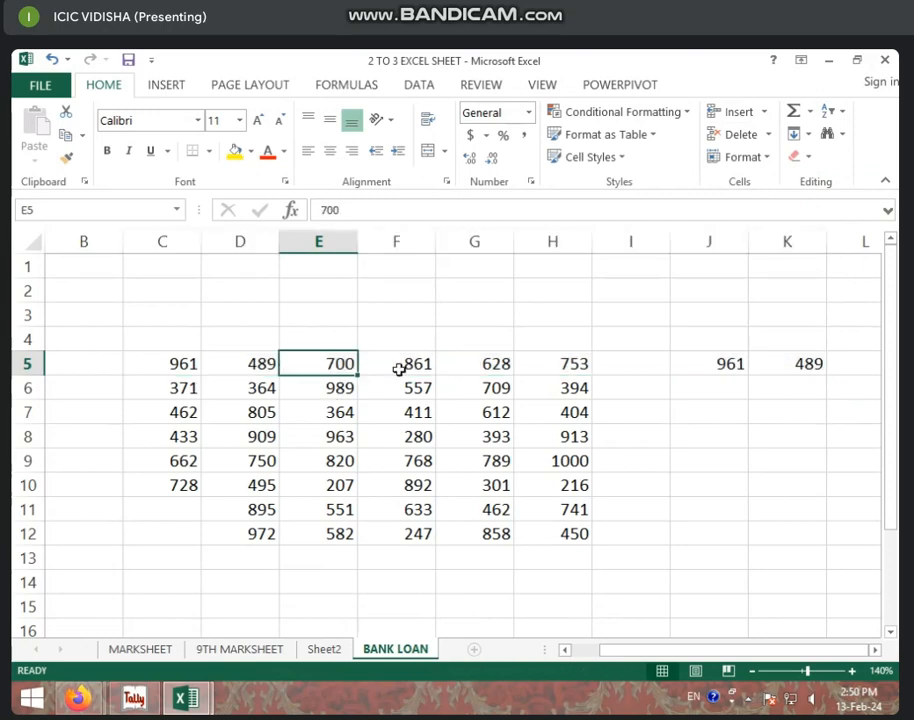
{"action": "type", "text": "500"}
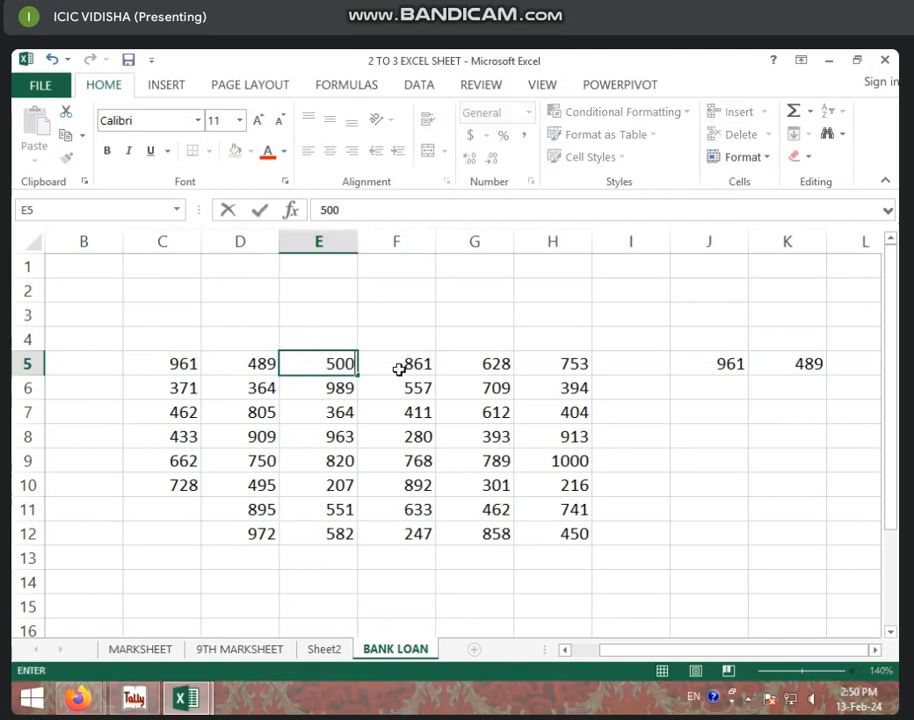
{"action": "key", "text": "BackSpace"}
{"action": "key", "text": "BackSpace"}
{"action": "key", "text": "BackSpace"}
{"action": "key", "text": "Return"}
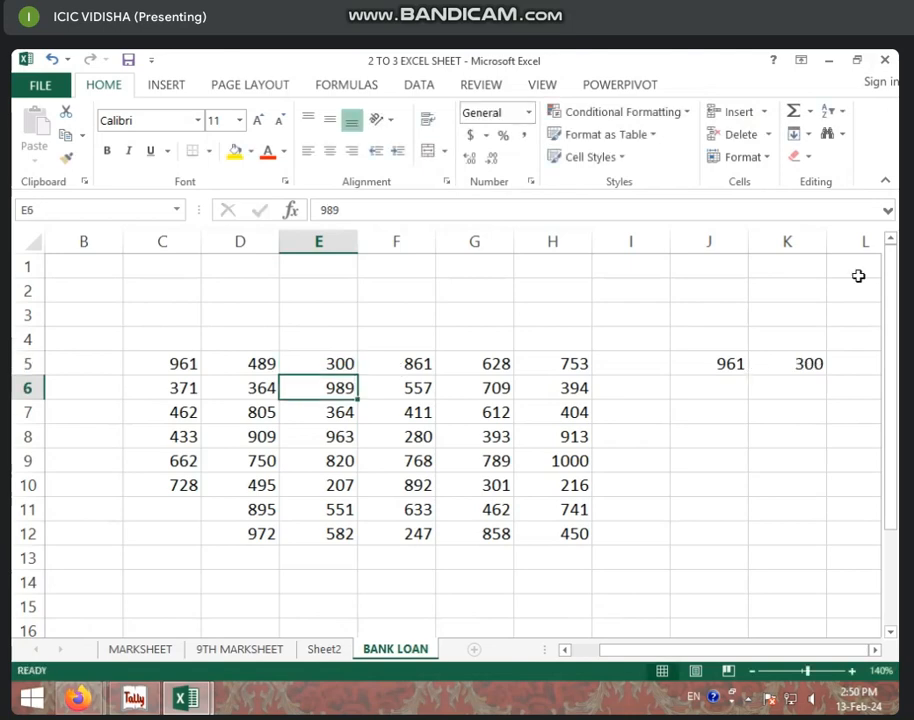
Step: Inspect the MIN formula in K5 and its function arguments, and check the list of further functions
{"action": "left_click", "coordinate": [818, 364]}
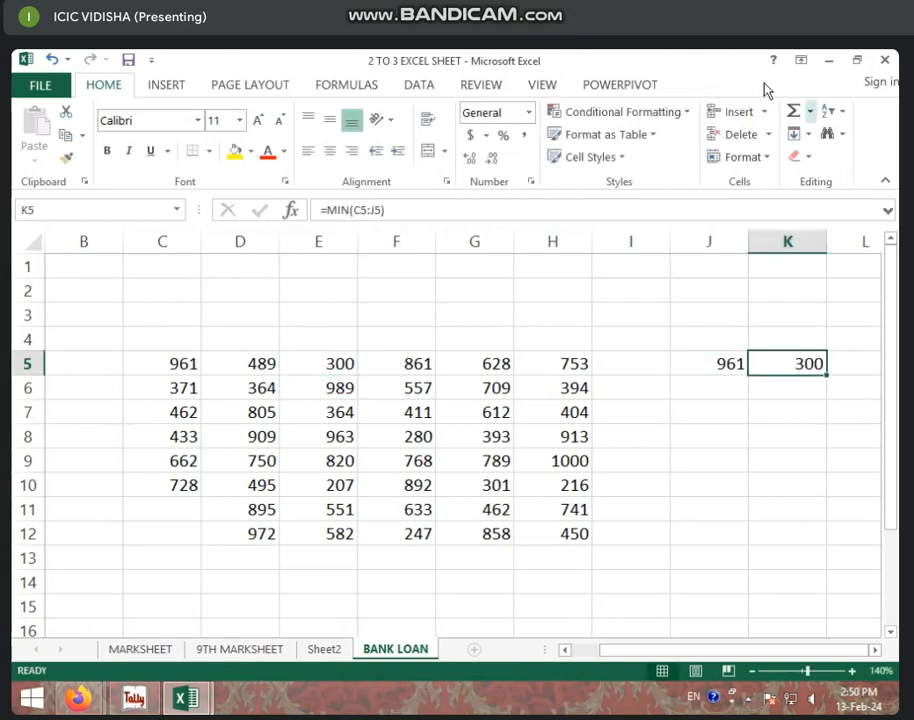
{"action": "left_click", "coordinate": [810, 112]}
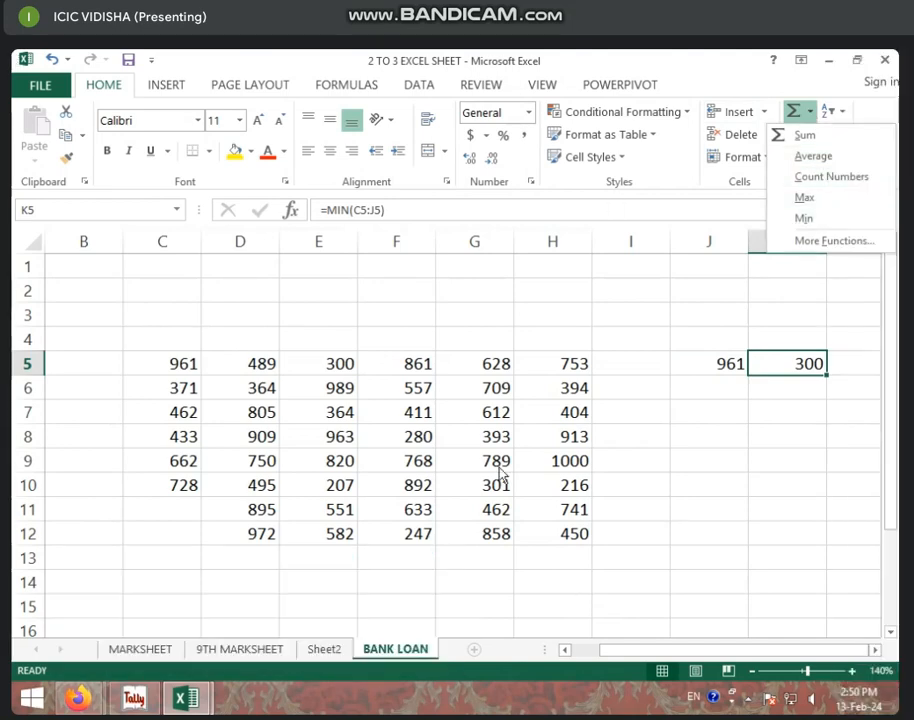
{"action": "left_click", "coordinate": [816, 243]}
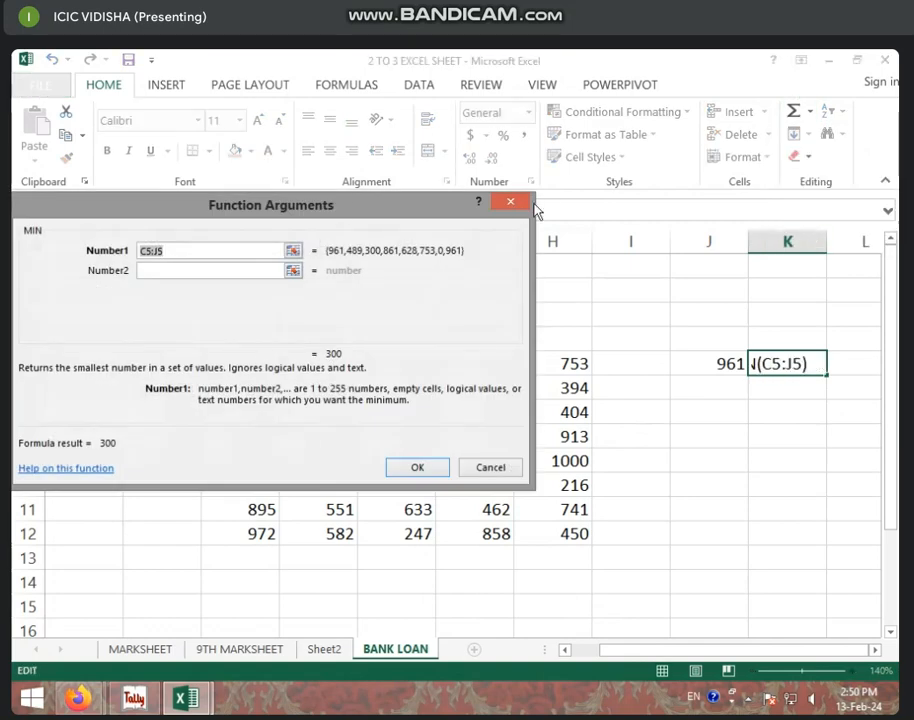
{"action": "left_click", "coordinate": [512, 204]}
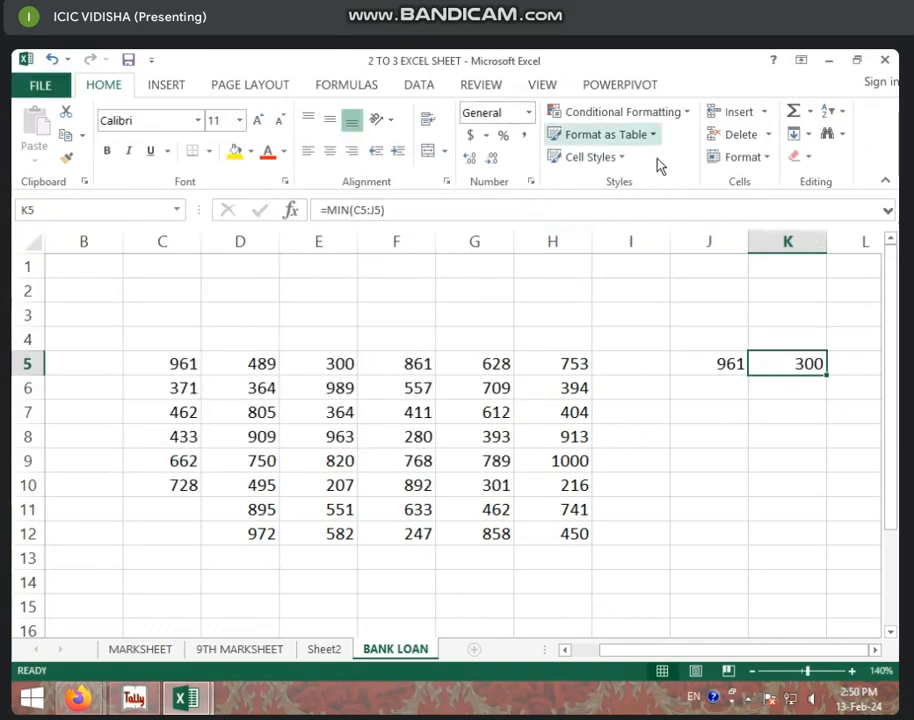
{"action": "left_click", "coordinate": [809, 113]}
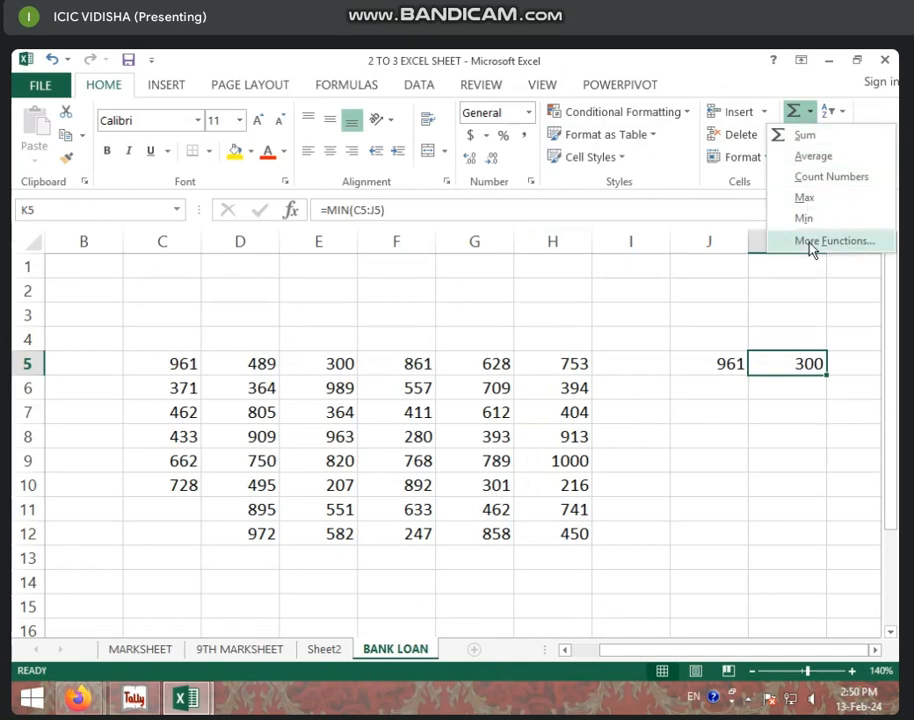
{"action": "left_click", "coordinate": [520, 343]}
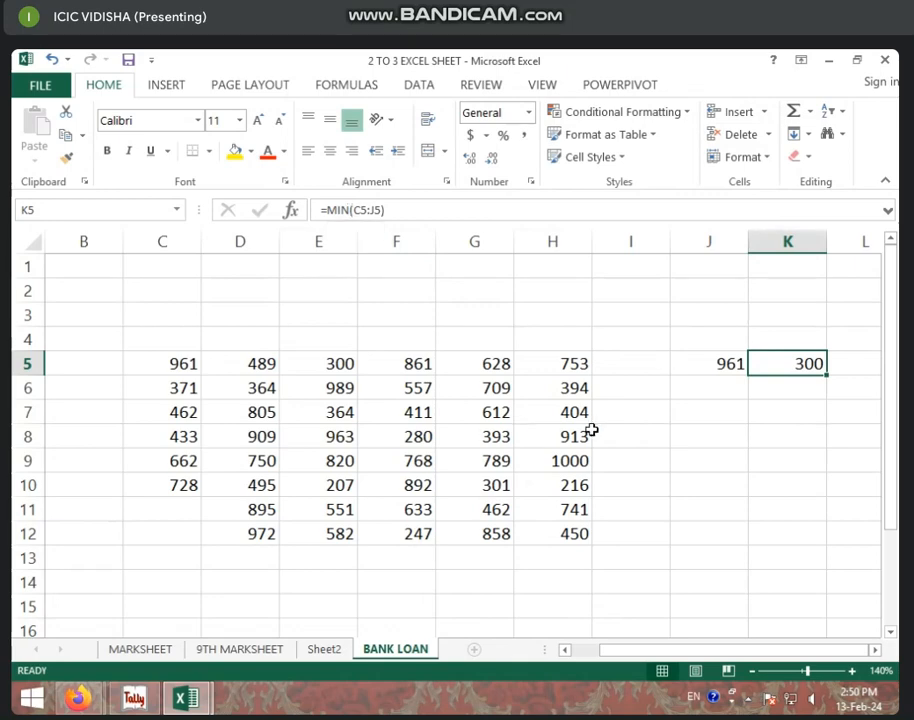
{"action": "left_click", "coordinate": [809, 135]}
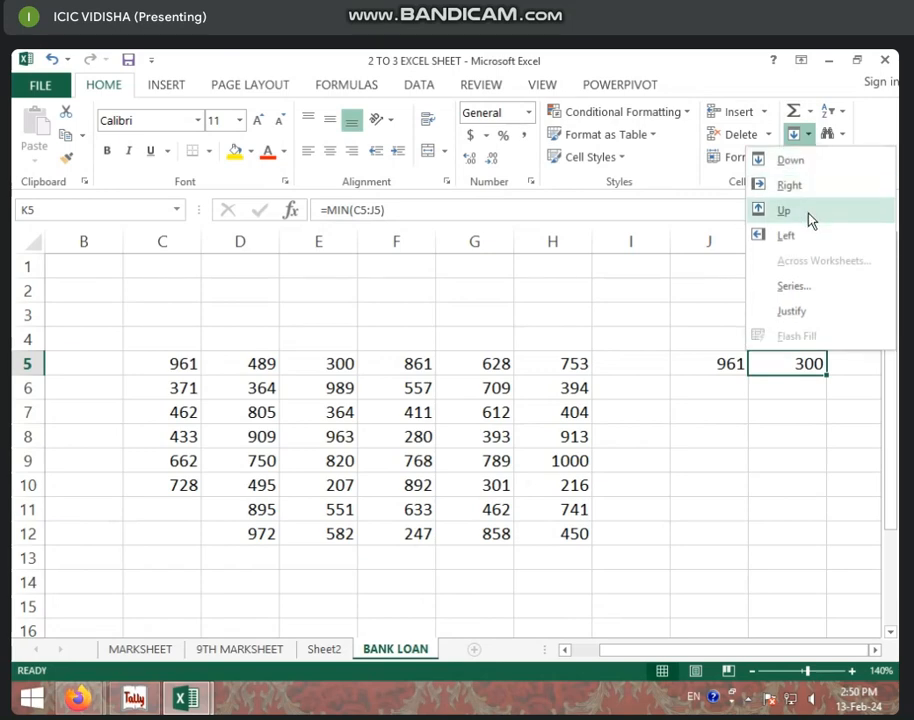
{"action": "left_click", "coordinate": [761, 473]}
{"action": "left_click", "coordinate": [616, 463]}
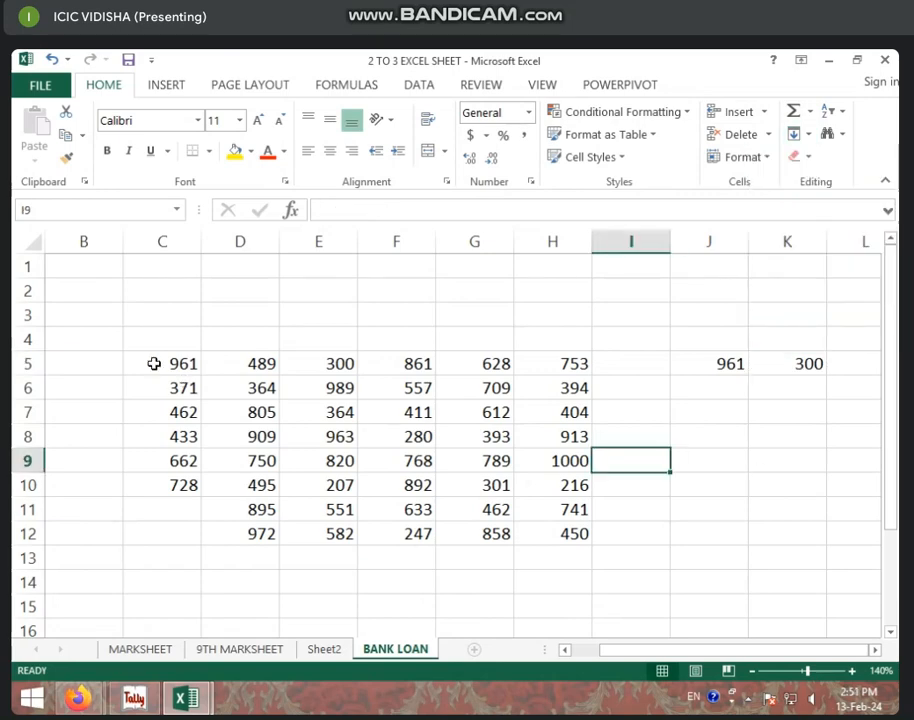
Step: Clear the whole number table together with the Max and Min results on the BANK LOAN sheet
{"action": "left_click_drag", "start_coordinate": [155, 363], "coordinate": [228, 517]}
{"action": "scroll", "coordinate": [232, 515], "scroll_direction": "left", "scroll_amount": 4}
{"action": "scroll", "coordinate": [345, 430], "scroll_direction": "up", "scroll_amount": 1}
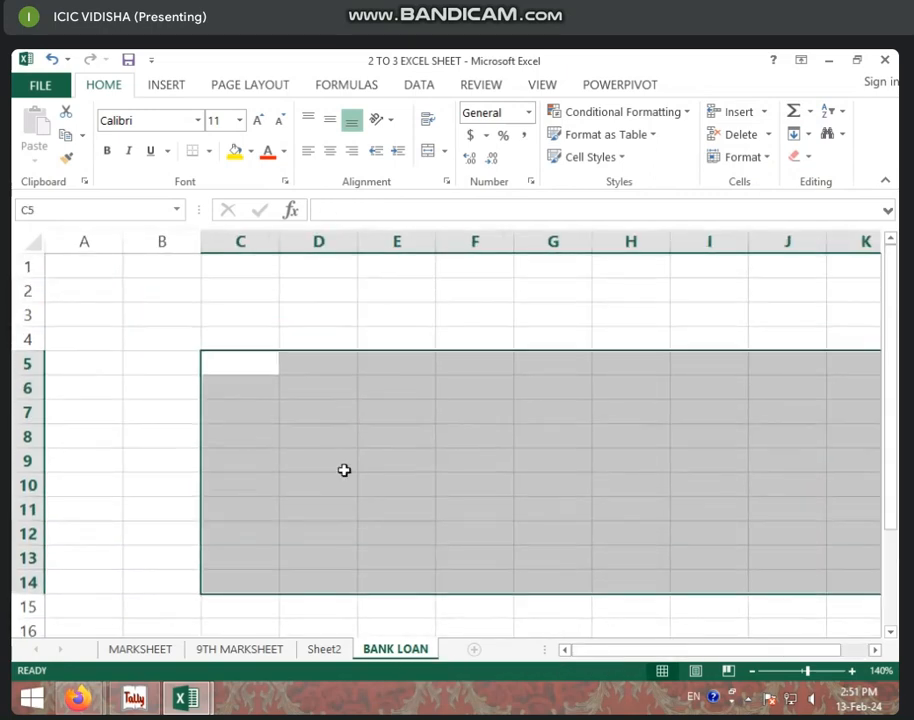
{"action": "left_click", "coordinate": [345, 466]}
Step: Switch to the MARKSHEET sheet and look over its columns from the subjects to the result
{"action": "left_click", "coordinate": [137, 650]}
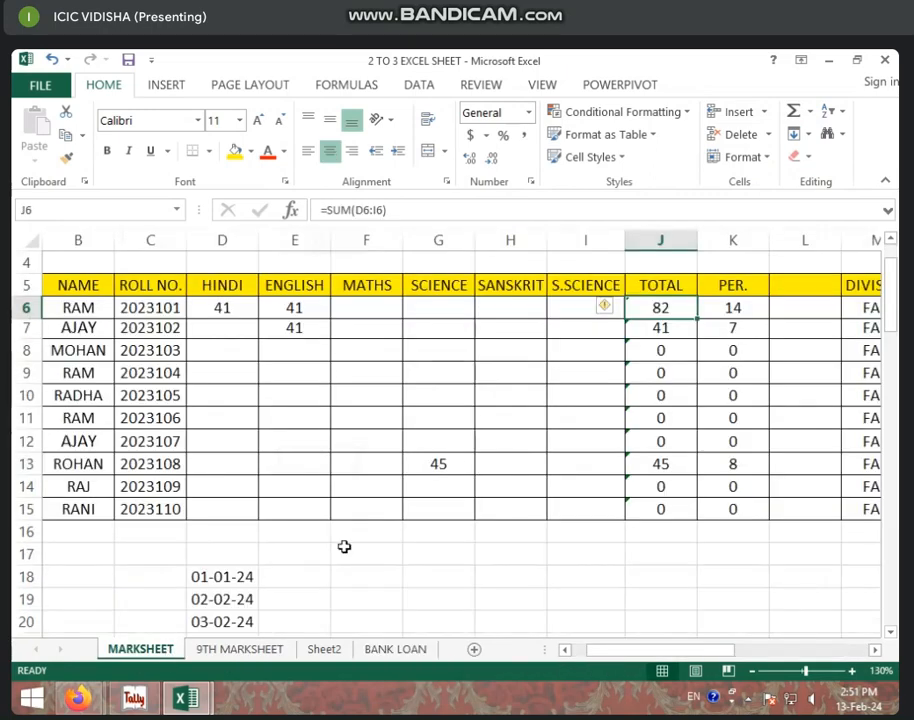
{"action": "left_click", "coordinate": [366, 509]}
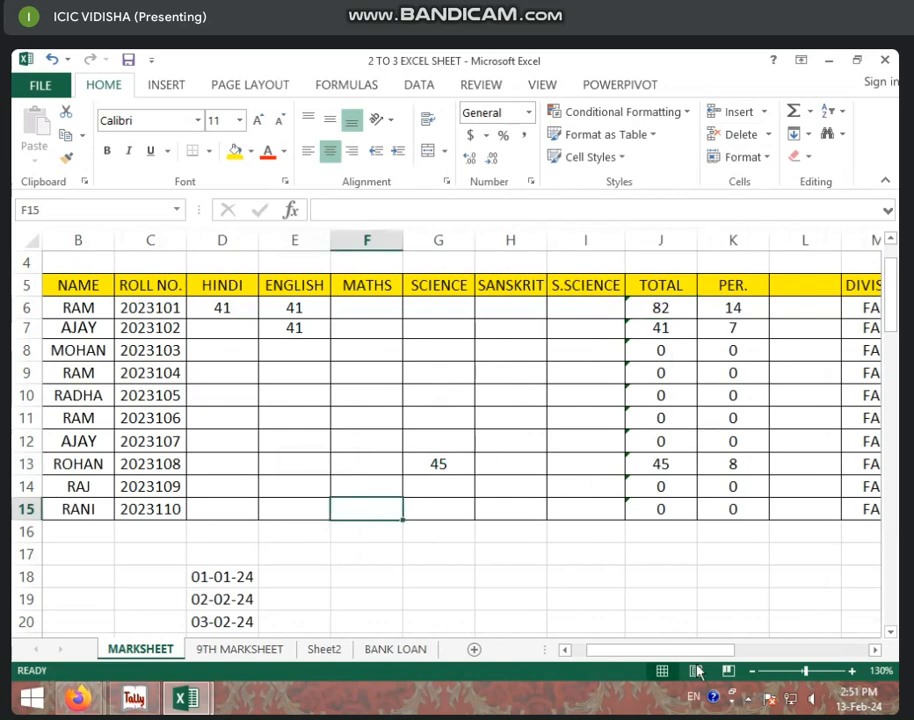
{"action": "left_click_drag", "start_coordinate": [686, 651], "coordinate": [751, 652]}
{"action": "left_click", "coordinate": [372, 464]}
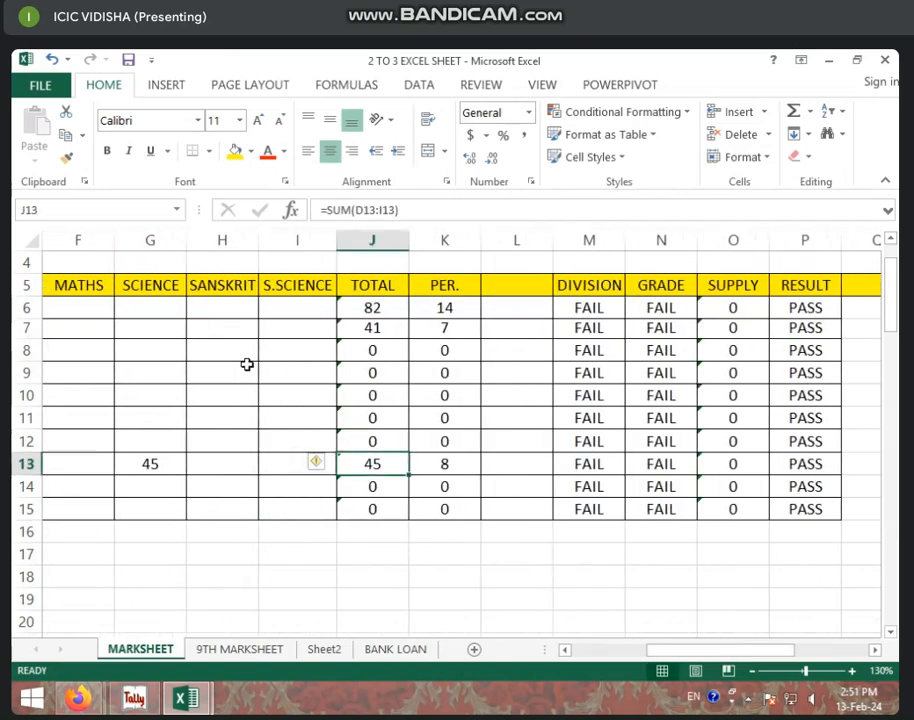
{"action": "left_click_drag", "start_coordinate": [664, 645], "coordinate": [584, 646]}
Step: Fill the mark 41 from D6 through all subject columns and students in D6:I15
{"action": "left_click", "coordinate": [265, 308]}
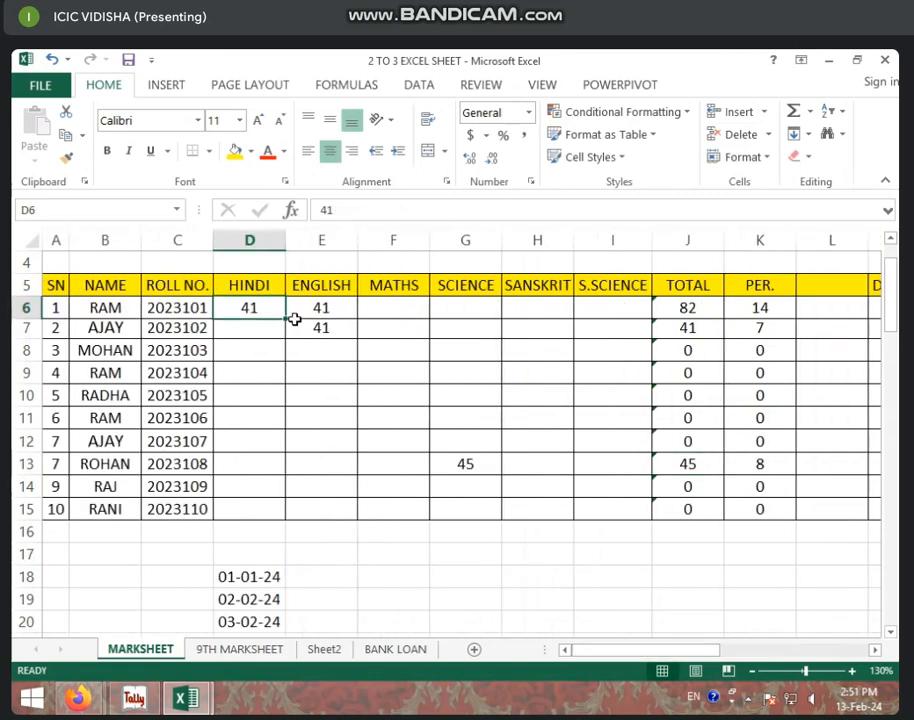
{"action": "left_click_drag", "start_coordinate": [285, 320], "coordinate": [288, 518]}
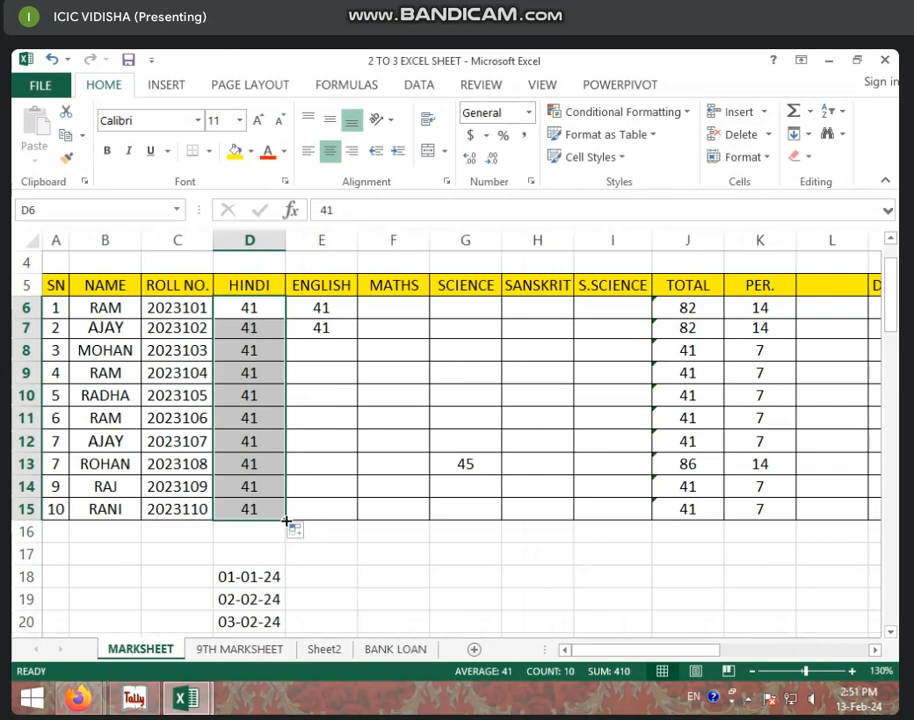
{"action": "left_click_drag", "start_coordinate": [287, 521], "coordinate": [640, 512]}
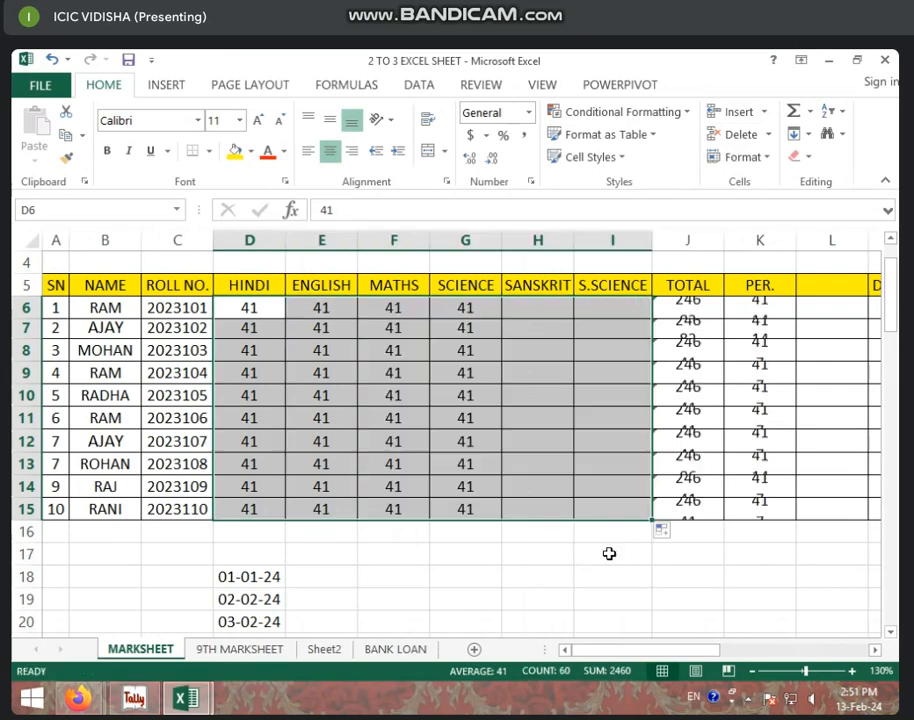
Step: Go through row 9 to examine its marks and its total, percentage and division formulas
{"action": "left_click", "coordinate": [412, 378]}
{"action": "key", "text": "Right"}
{"action": "key", "text": "Right"}
{"action": "key", "text": "Right"}
{"action": "key", "text": "Right"}
{"action": "key", "text": "Right"}
{"action": "key", "text": "Right"}
{"action": "key", "text": "Right"}
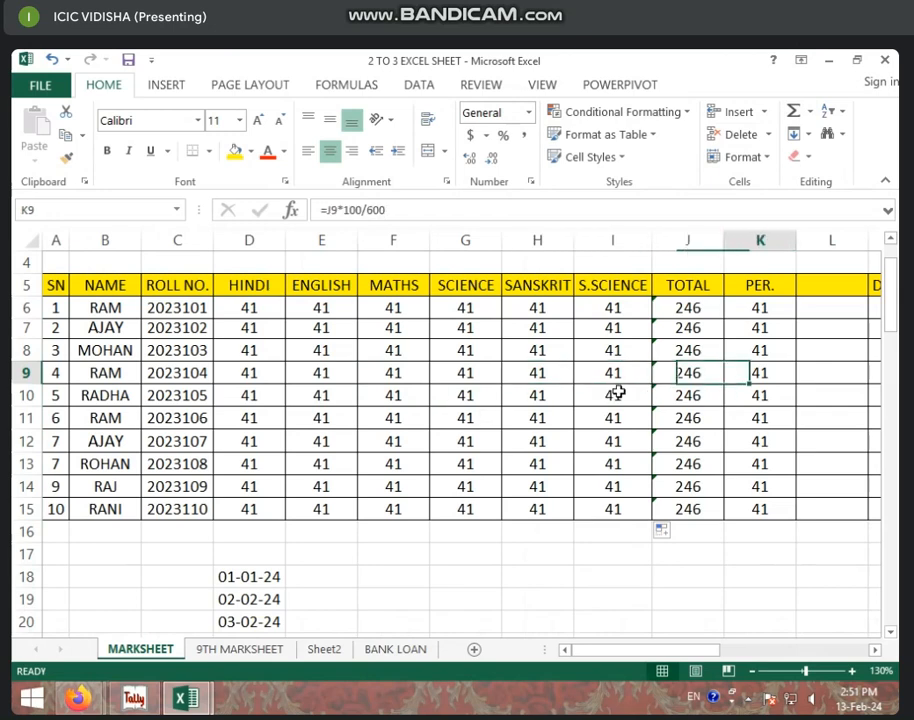
{"action": "left_click", "coordinate": [806, 133]}
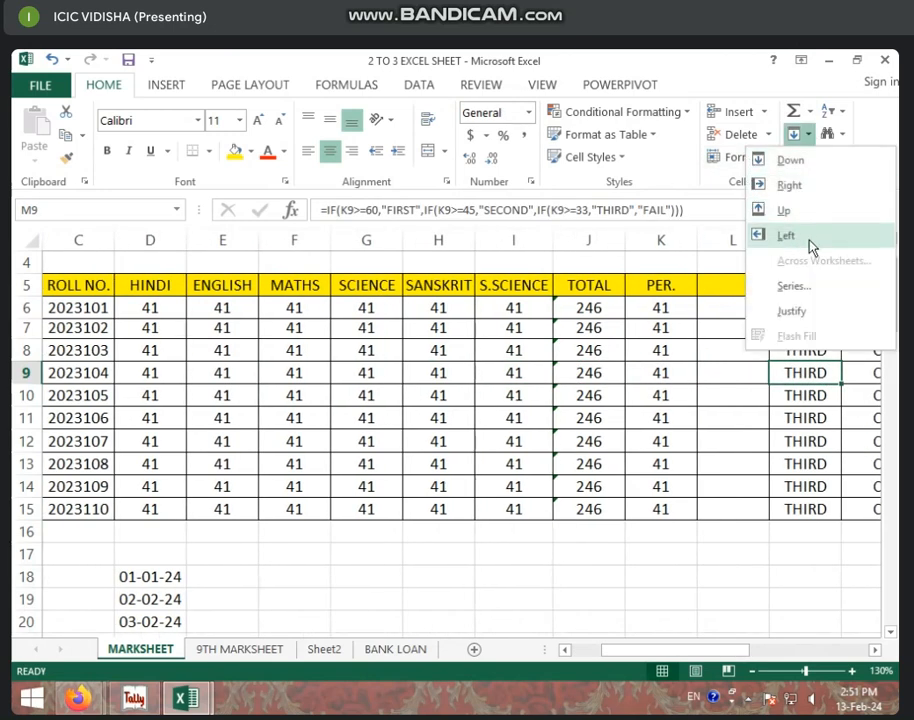
{"action": "left_click", "coordinate": [408, 562]}
{"action": "left_click", "coordinate": [410, 563]}
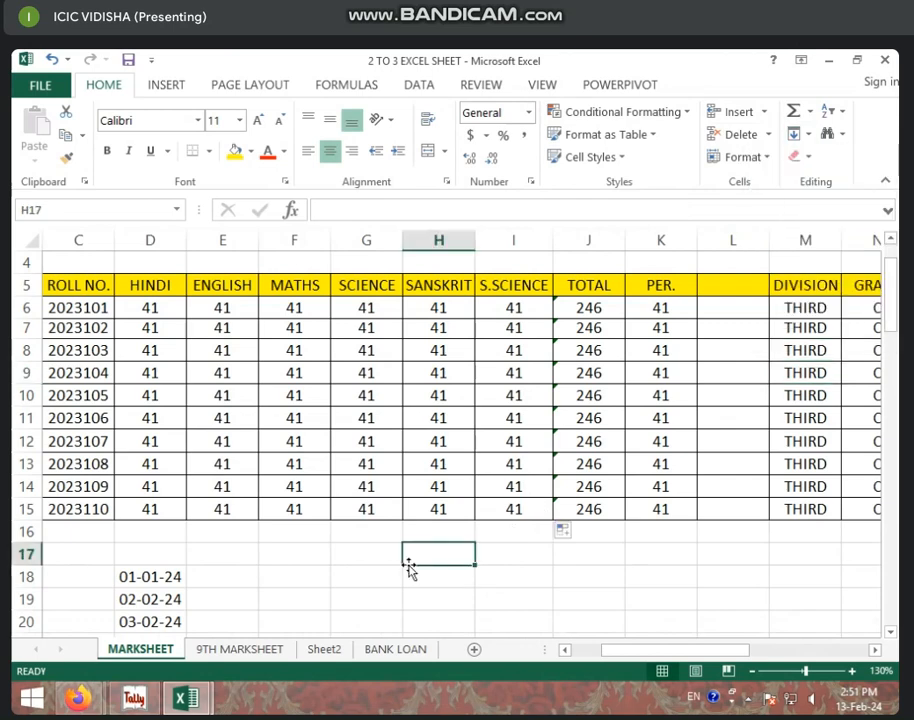
{"action": "left_click", "coordinate": [337, 559]}
Step: Apply Fill Down to the last percentage cell, K15
{"action": "left_click", "coordinate": [665, 512]}
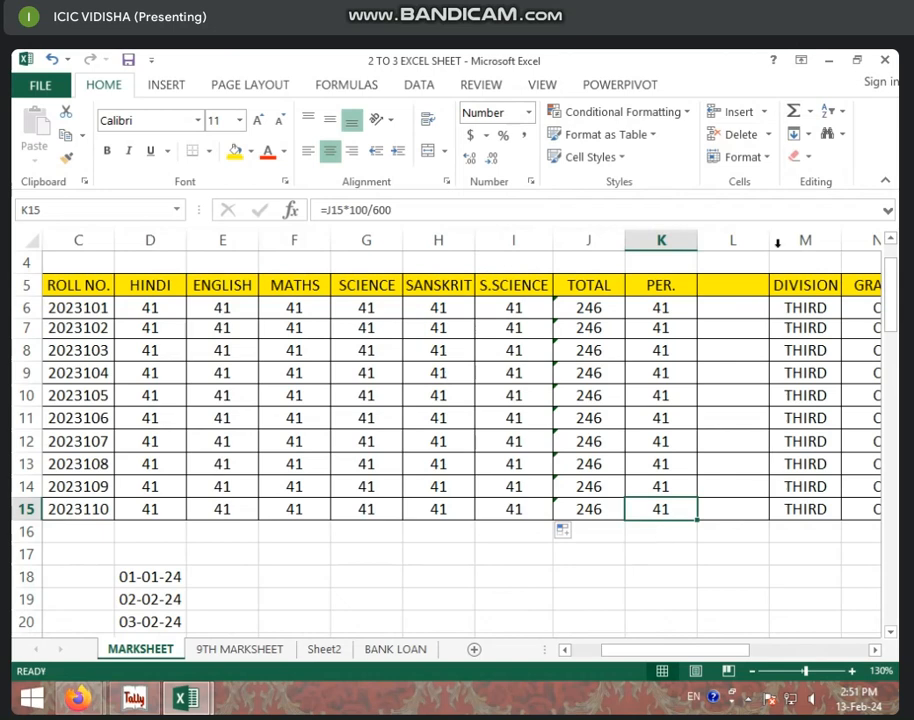
{"action": "left_click", "coordinate": [806, 135]}
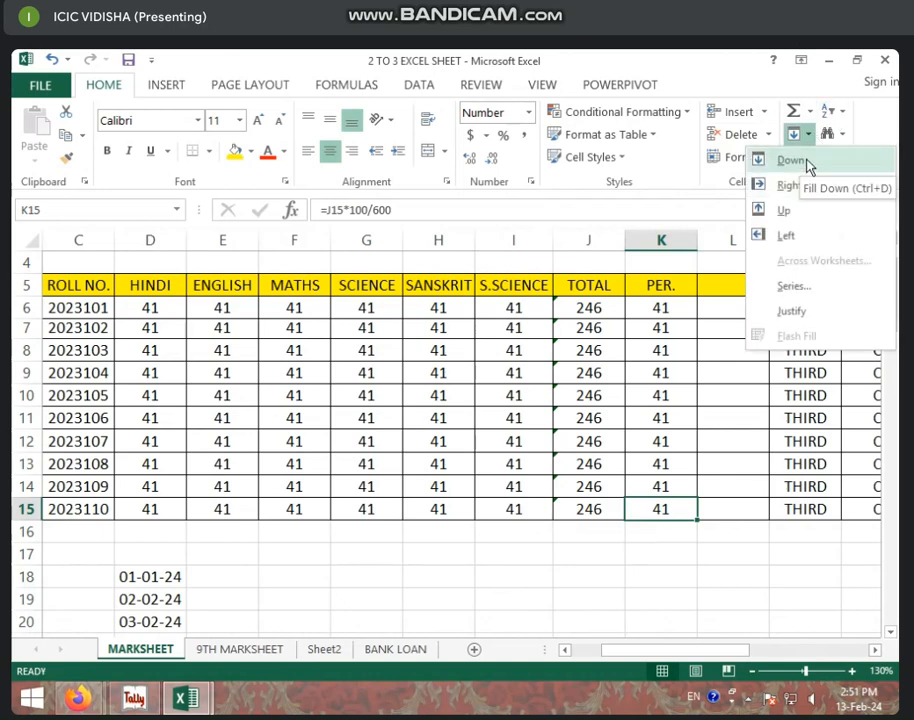
{"action": "left_click", "coordinate": [808, 163]}
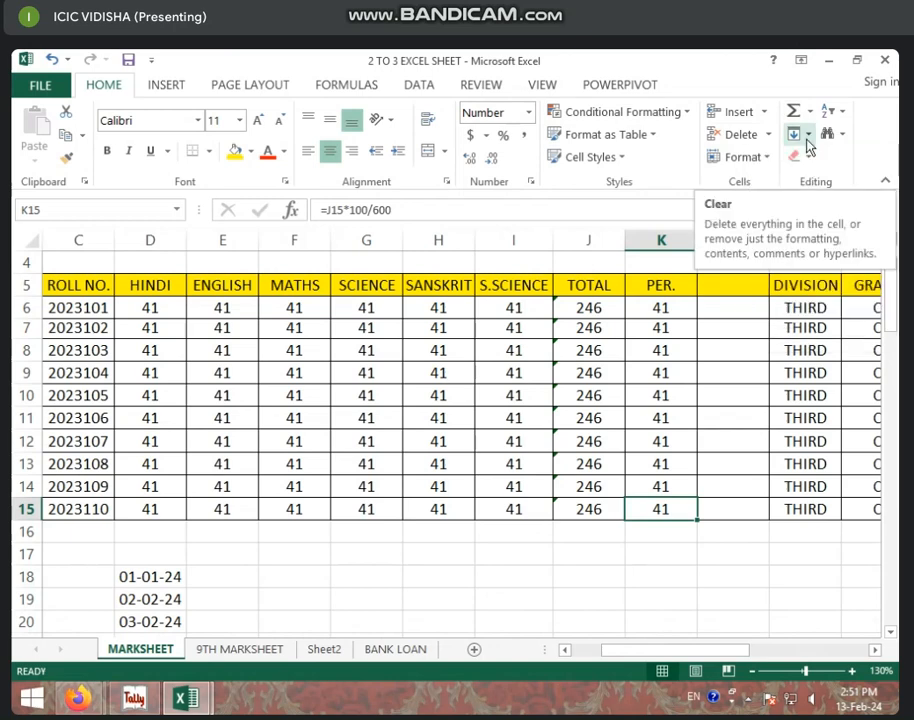
Step: Try Fill Up on the percentage cell K15 and undo it
{"action": "left_click", "coordinate": [800, 135]}
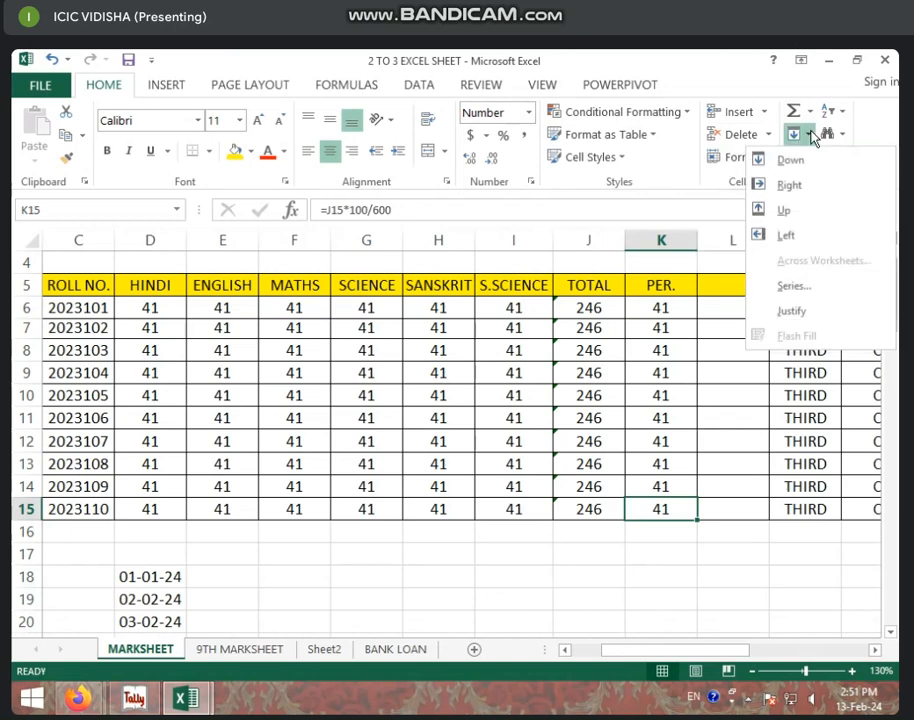
{"action": "left_click", "coordinate": [804, 216]}
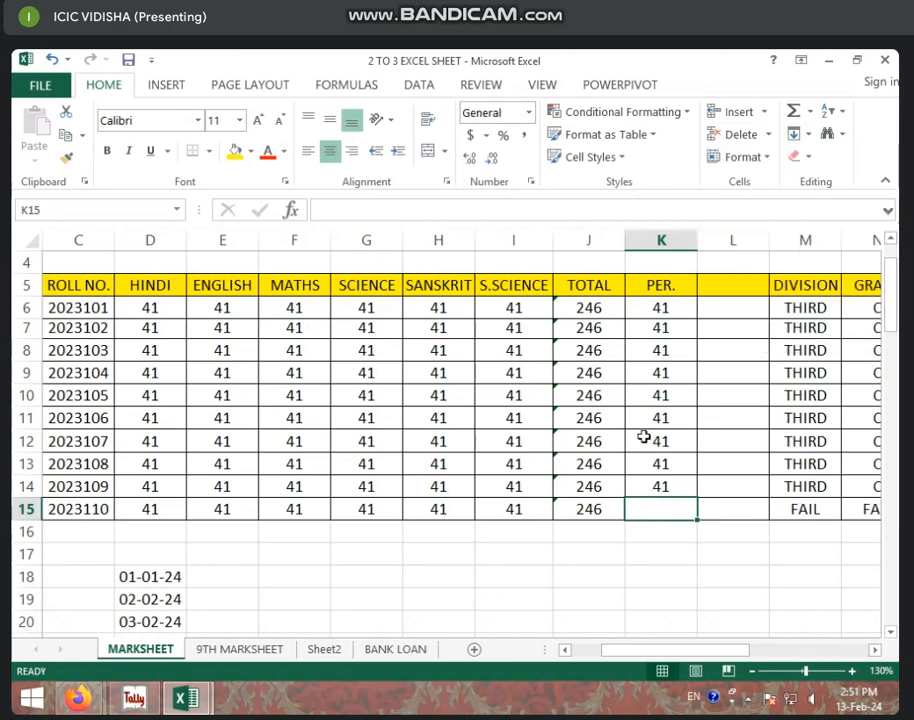
{"action": "key", "text": "ctrl+z"}
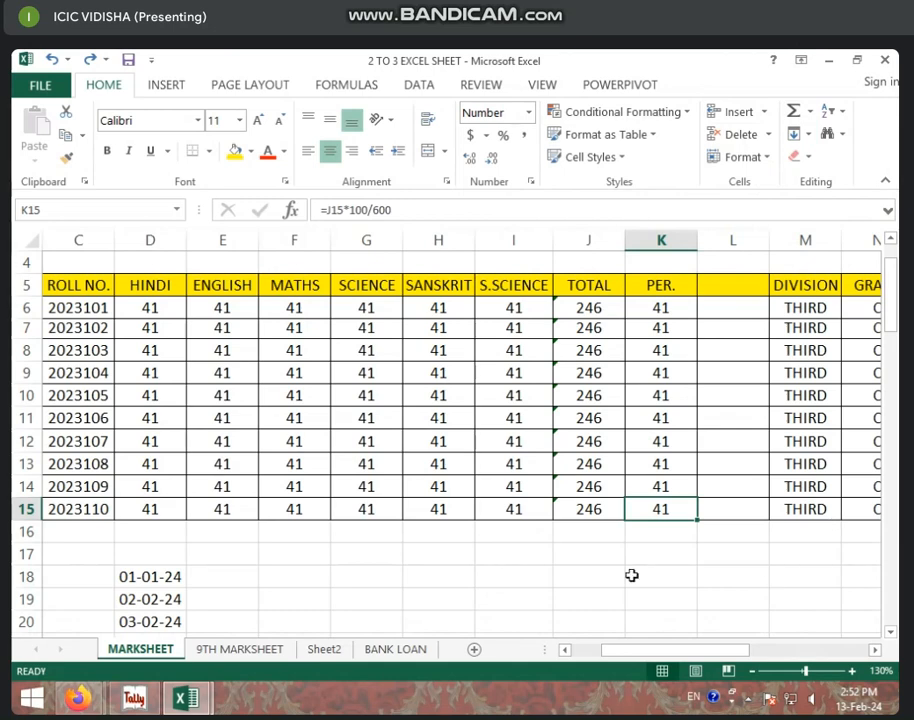
Step: Enter 152 in cell H19 below the marks table and select the cell beside it
{"action": "left_click", "coordinate": [596, 577]}
{"action": "left_click", "coordinate": [227, 597]}
{"action": "left_click", "coordinate": [440, 602]}
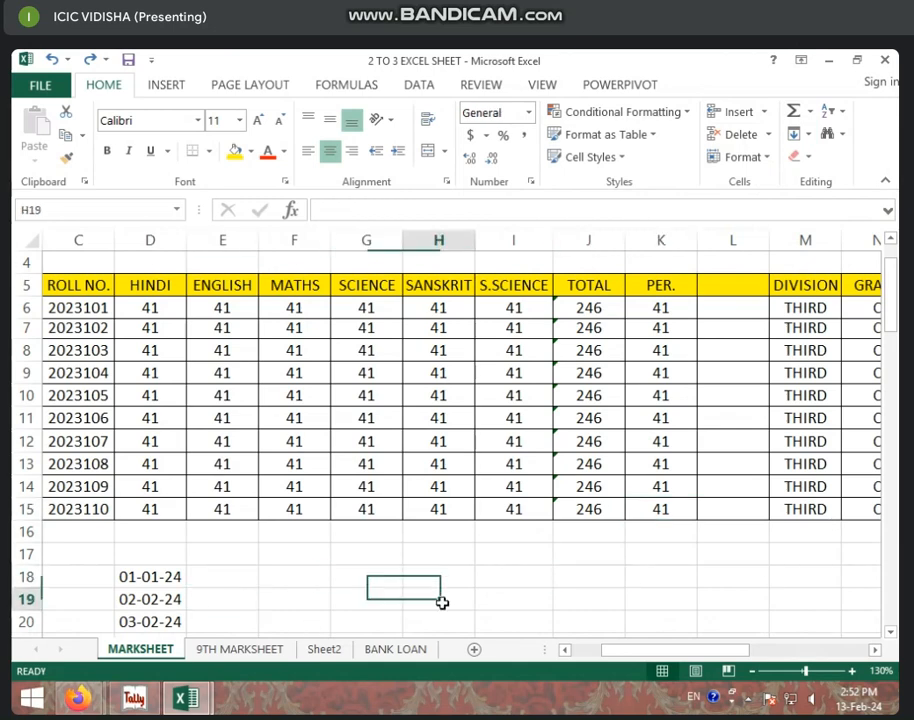
{"action": "type", "text": "152"}
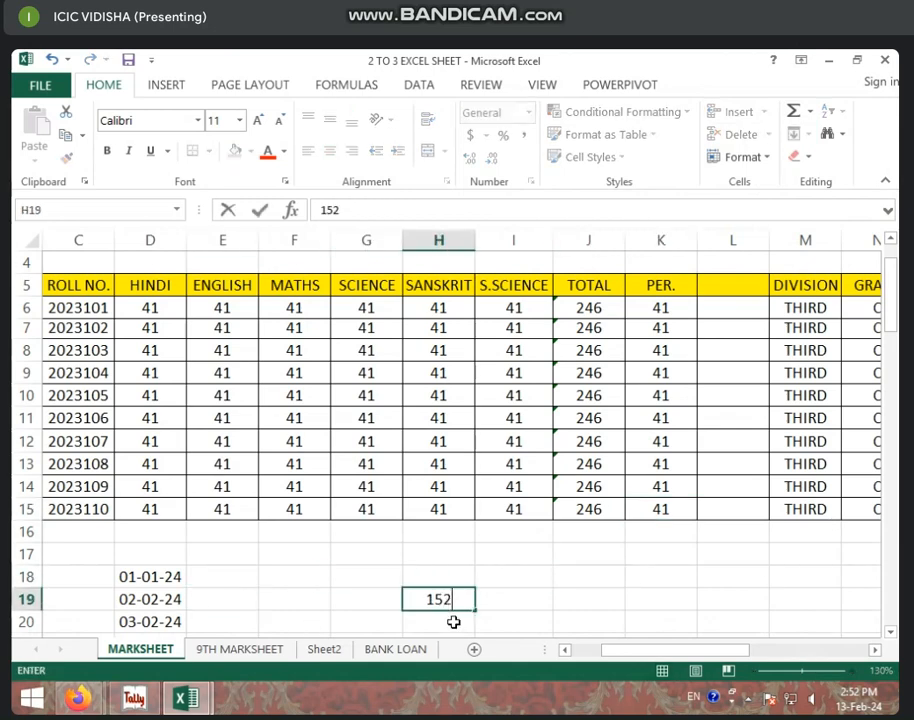
{"action": "key", "text": "Return"}
{"action": "left_click", "coordinate": [445, 600]}
{"action": "scroll", "coordinate": [457, 604], "scroll_direction": "down", "scroll_amount": 2}
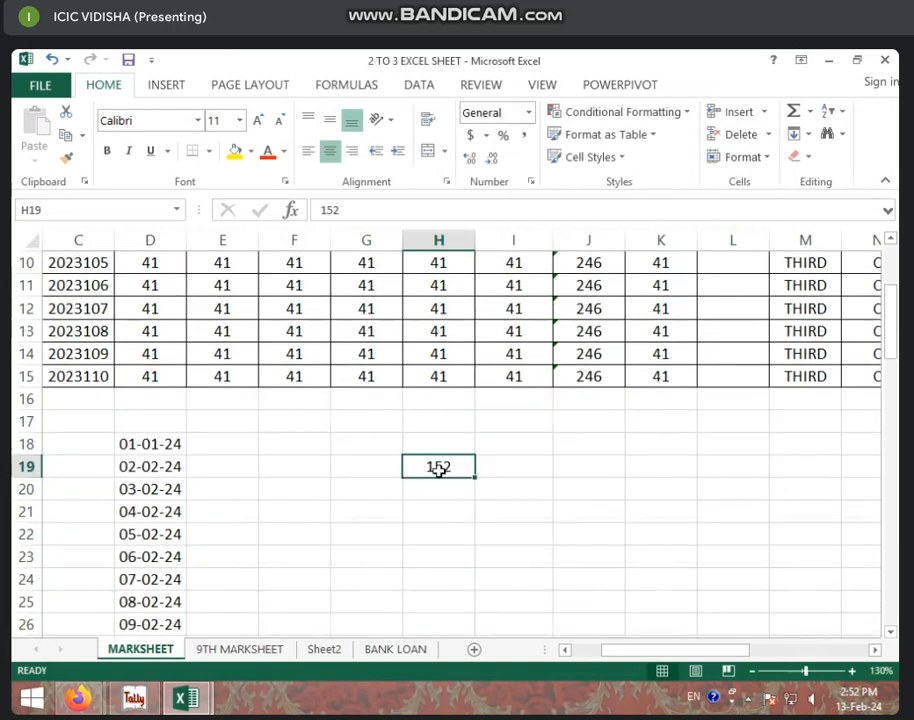
{"action": "left_click", "coordinate": [502, 471]}
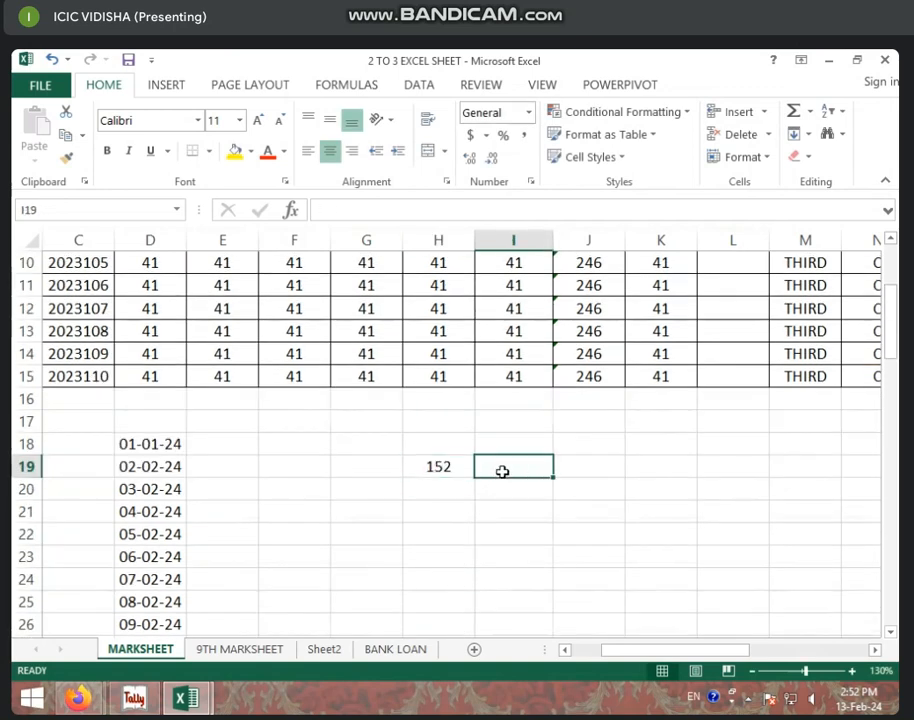
Step: Enter 452 in I19 and add an AutoSum of H19:I19 in J19
{"action": "type", "text": "452"}
{"action": "left_click", "coordinate": [519, 510]}
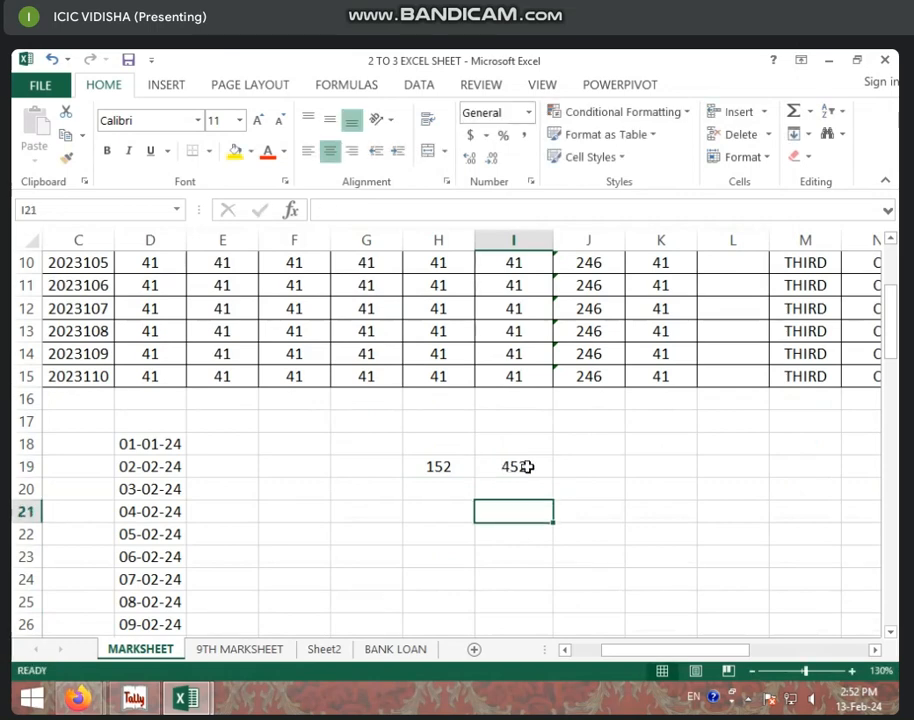
{"action": "left_click_drag", "start_coordinate": [434, 467], "coordinate": [600, 471]}
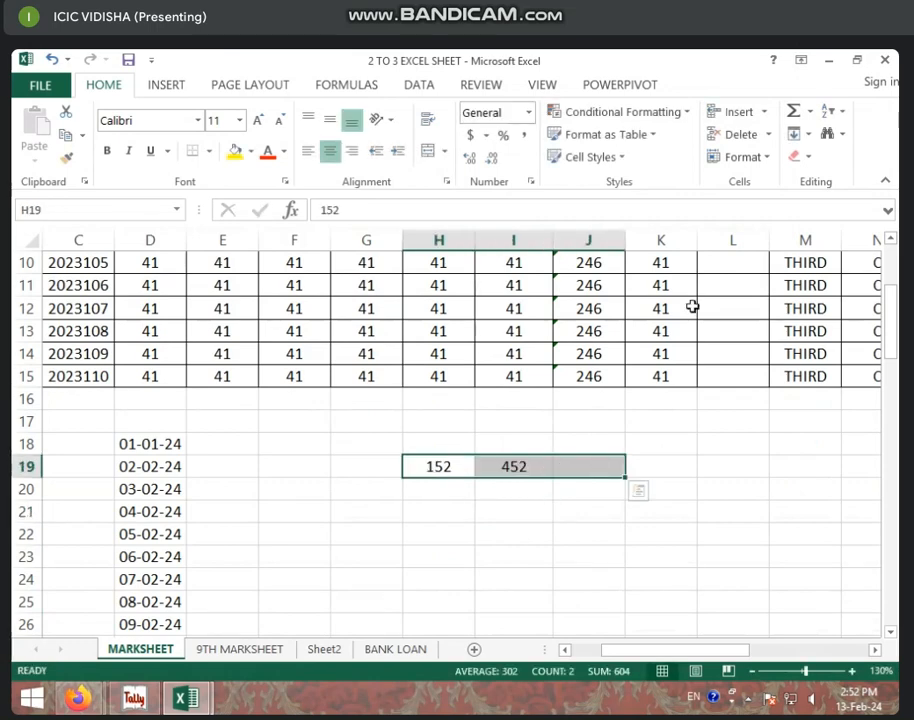
{"action": "left_click", "coordinate": [469, 492]}
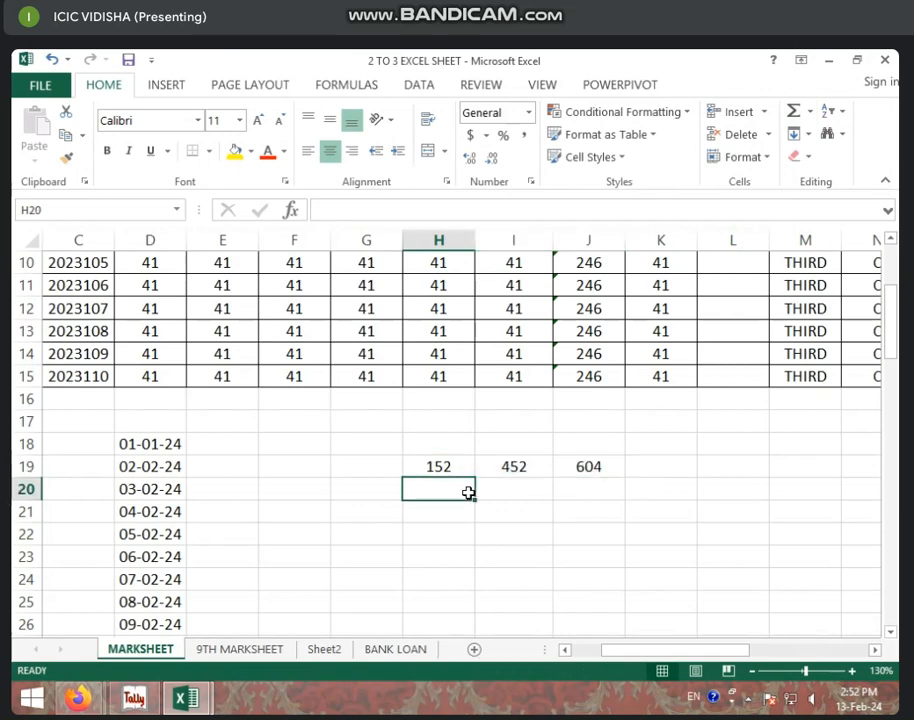
Step: Copy the values 152 and 452 from H19:I19 down through row 23
{"action": "left_click", "coordinate": [439, 466]}
{"action": "left_click_drag", "start_coordinate": [503, 471], "coordinate": [549, 562]}
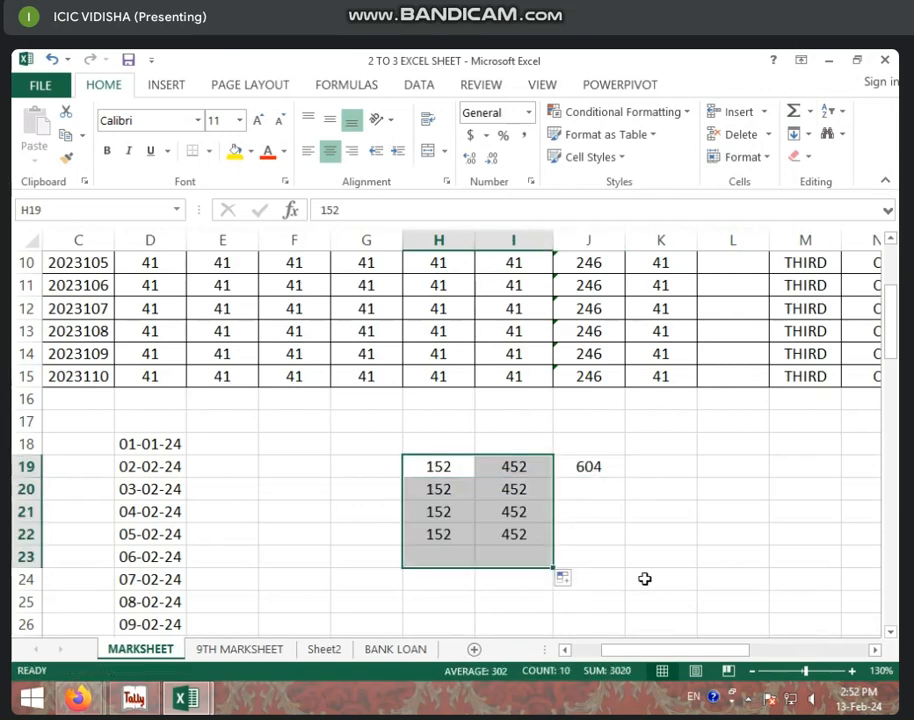
{"action": "left_click", "coordinate": [589, 511]}
Step: Change the row 20 values to 8 in H20 and 2 in I20
{"action": "left_click", "coordinate": [446, 488]}
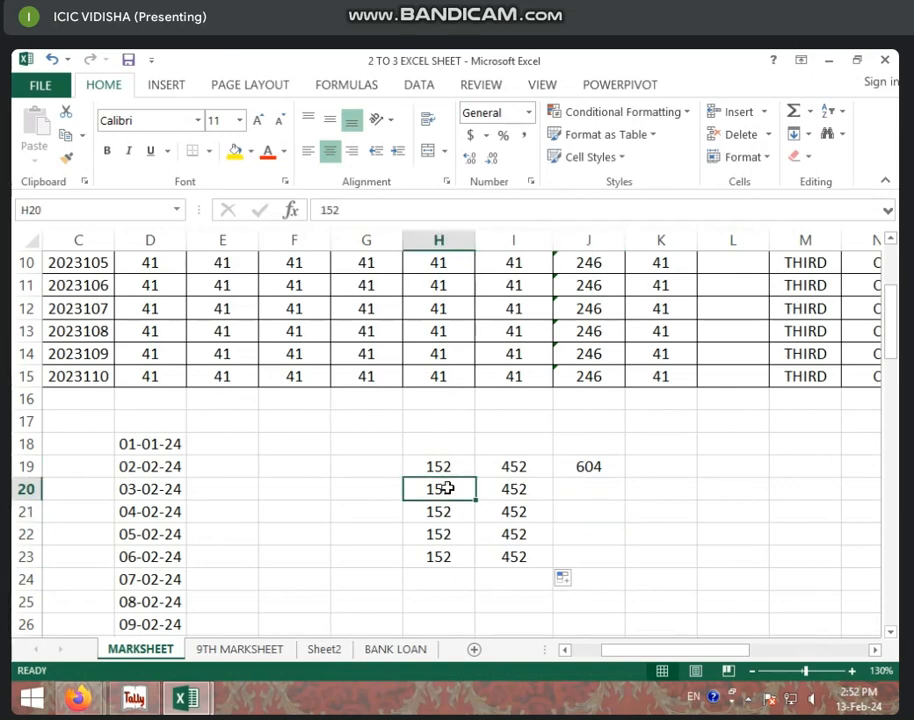
{"action": "type", "text": "8"}
{"action": "key", "text": "Return"}
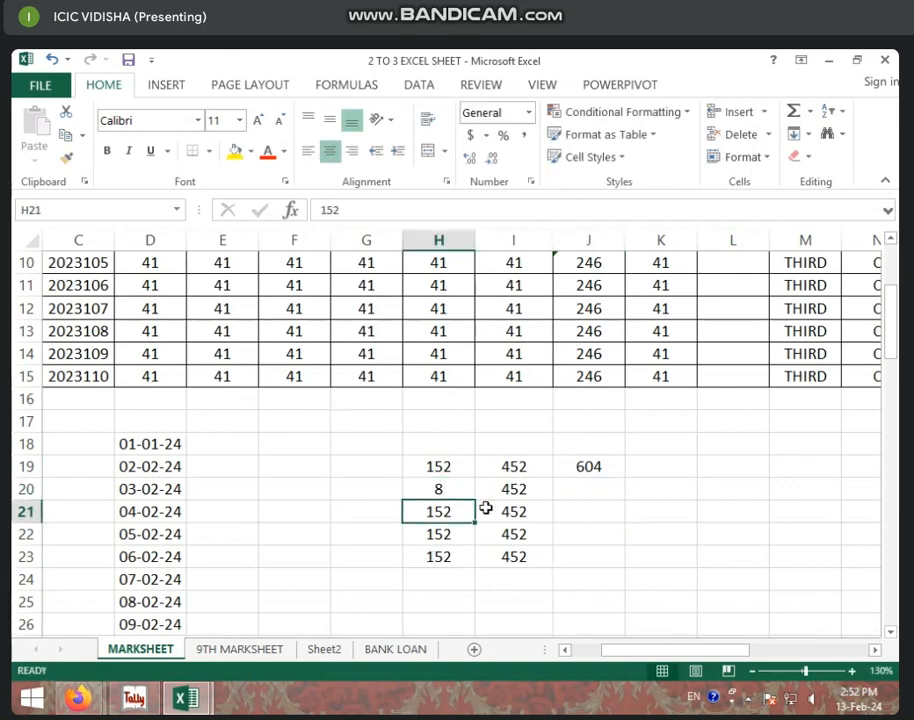
{"action": "left_click", "coordinate": [526, 490]}
{"action": "type", "text": "2"}
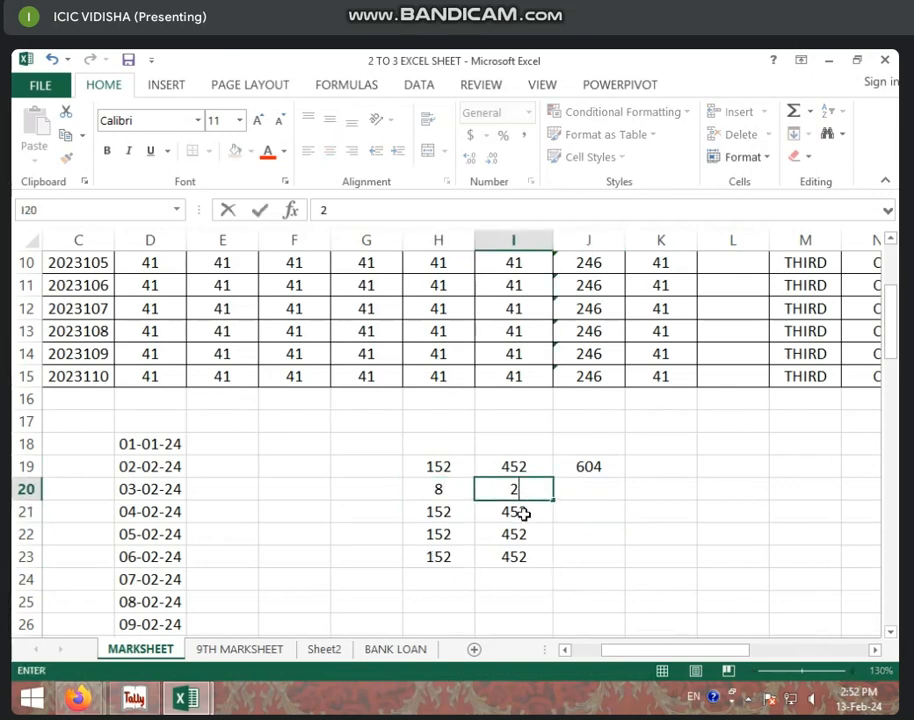
{"action": "key", "text": "Return"}
Step: Apply Fill Down to copy the sum formula in J19 through J23
{"action": "left_click", "coordinate": [583, 465]}
{"action": "left_click_drag", "start_coordinate": [583, 465], "coordinate": [592, 557]}
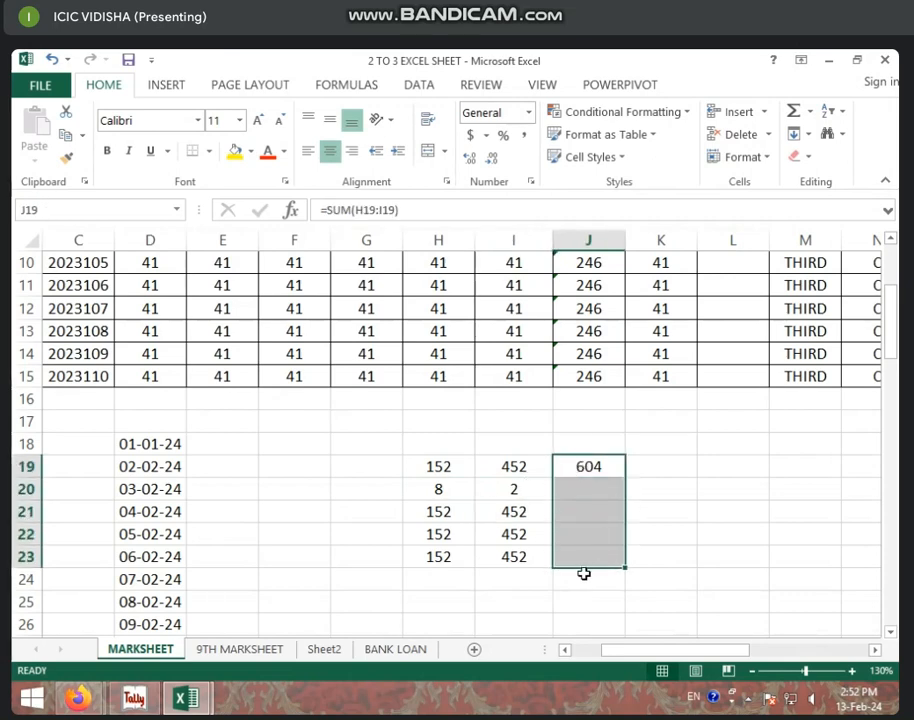
{"action": "left_click_drag", "start_coordinate": [583, 468], "coordinate": [575, 551]}
{"action": "left_click", "coordinate": [810, 136]}
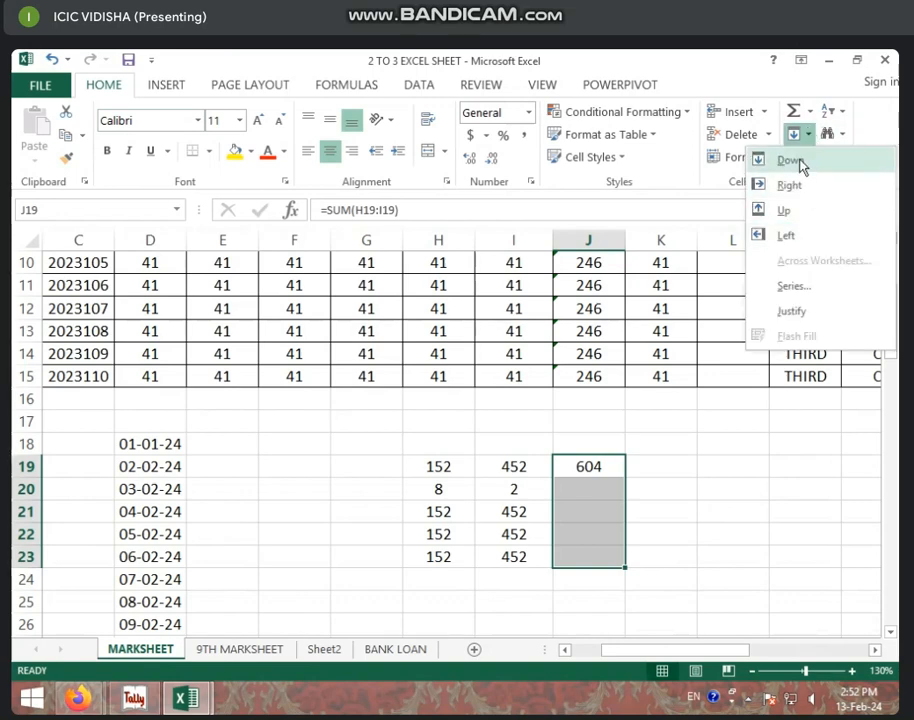
{"action": "left_click", "coordinate": [790, 161]}
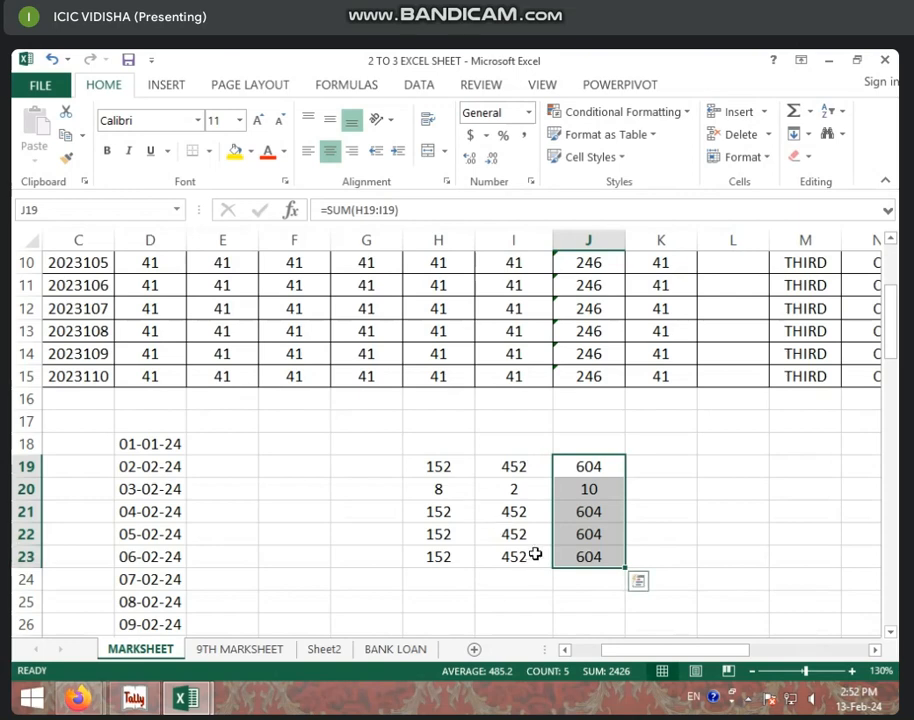
Step: Clear the TOTAL formulas in J6:J14 of the marks table, keeping the one in J15
{"action": "scroll", "coordinate": [672, 513], "scroll_direction": "up", "scroll_amount": 3}
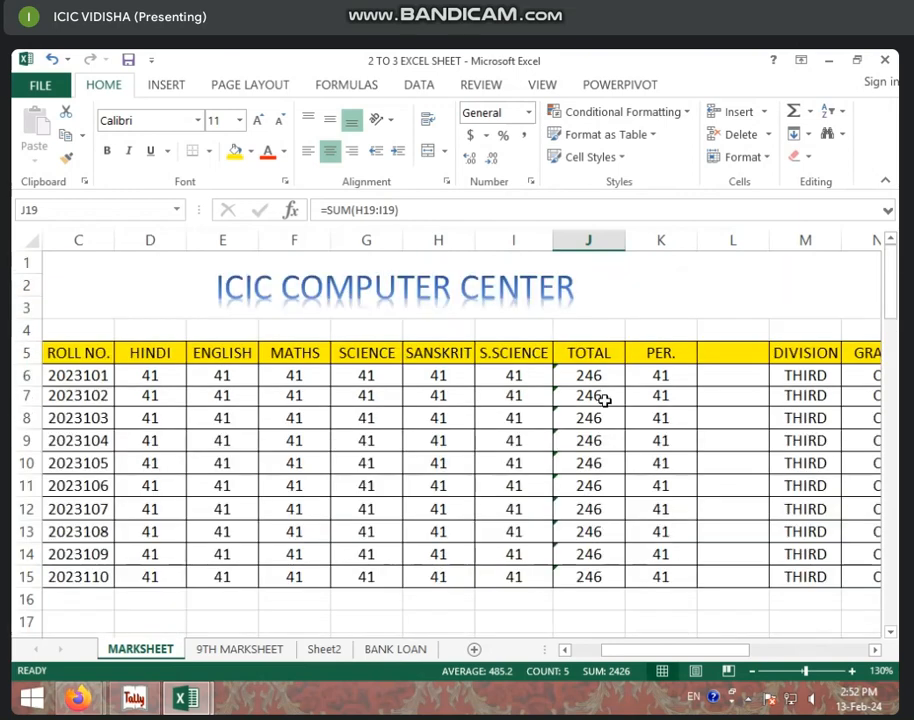
{"action": "left_click_drag", "start_coordinate": [600, 377], "coordinate": [615, 551]}
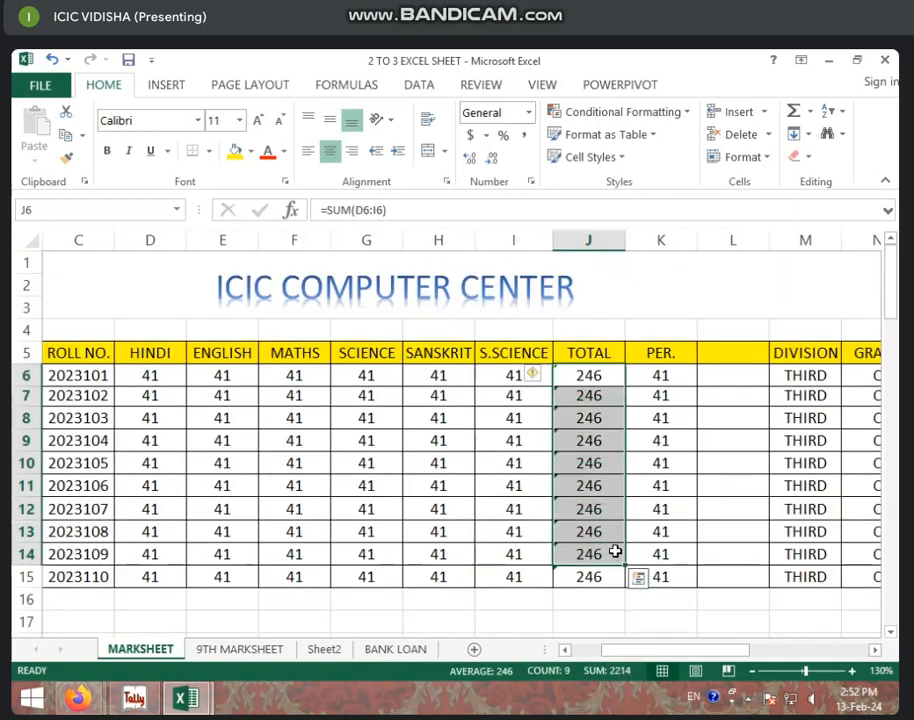
{"action": "key", "text": "Delete"}
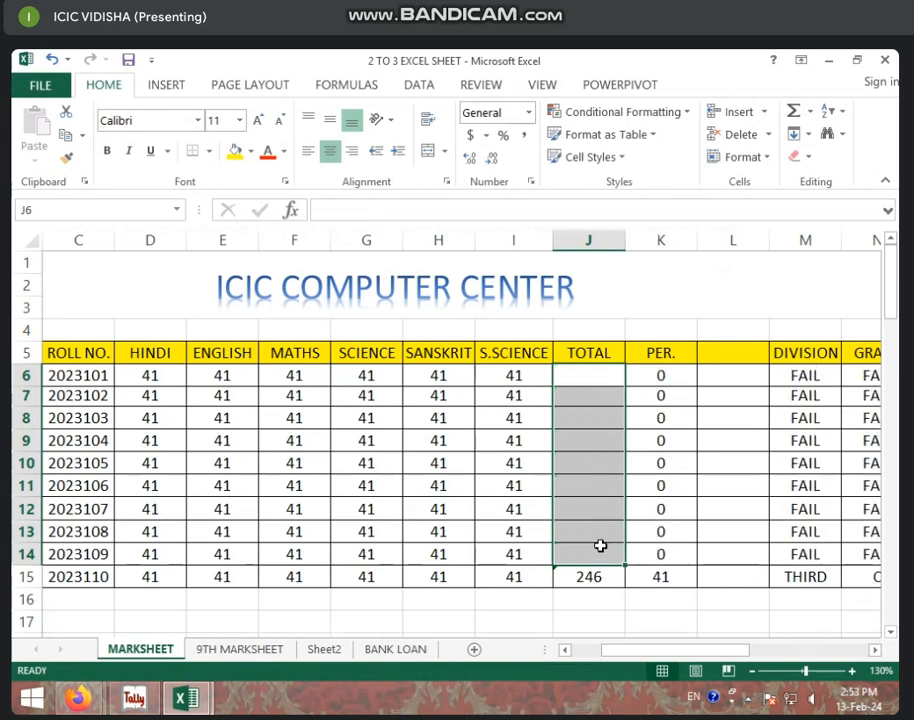
Step: Apply Fill Up to copy the total formula from J15 up through J6
{"action": "left_click", "coordinate": [600, 578]}
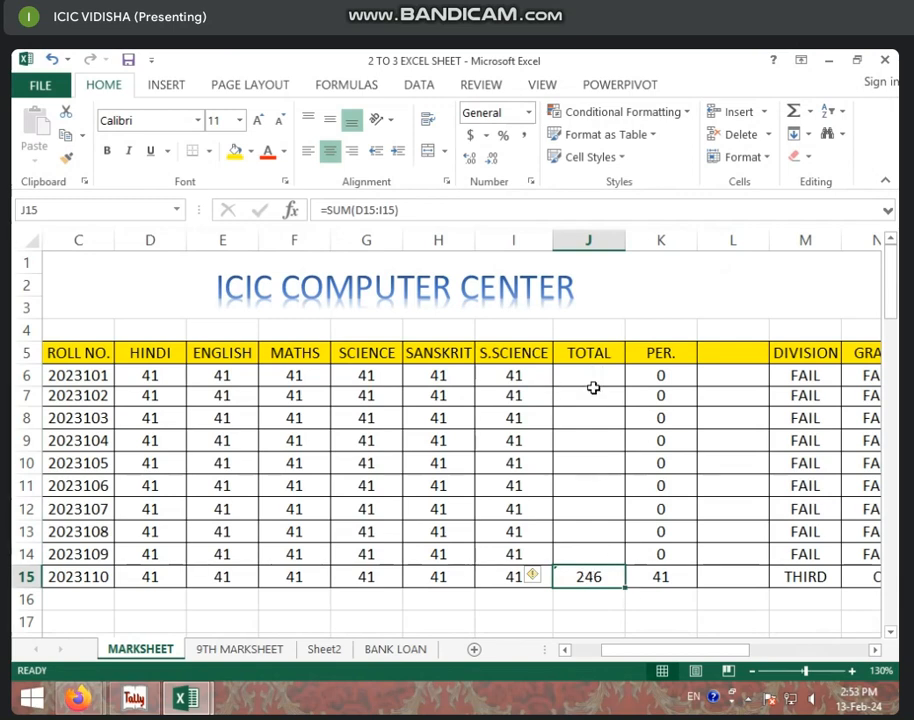
{"action": "left_click_drag", "start_coordinate": [600, 577], "coordinate": [599, 373]}
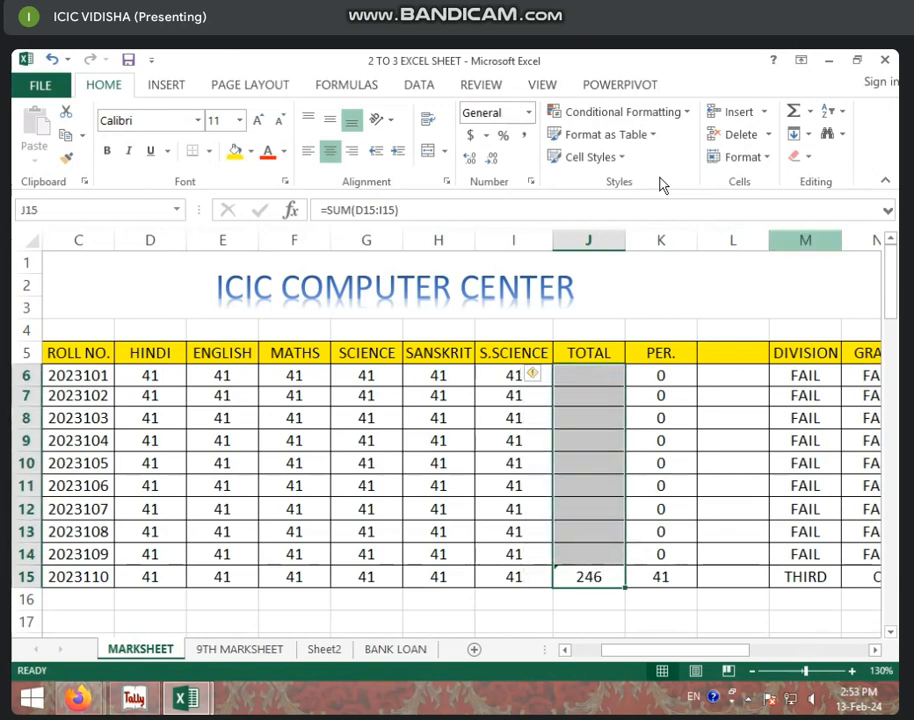
{"action": "left_click", "coordinate": [816, 133]}
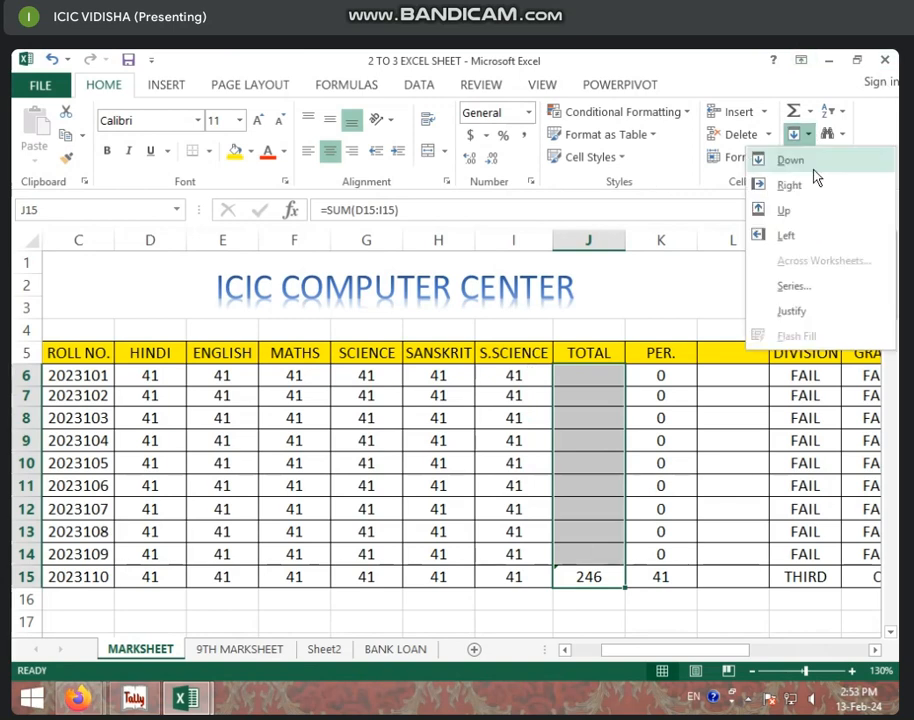
{"action": "left_click", "coordinate": [810, 214]}
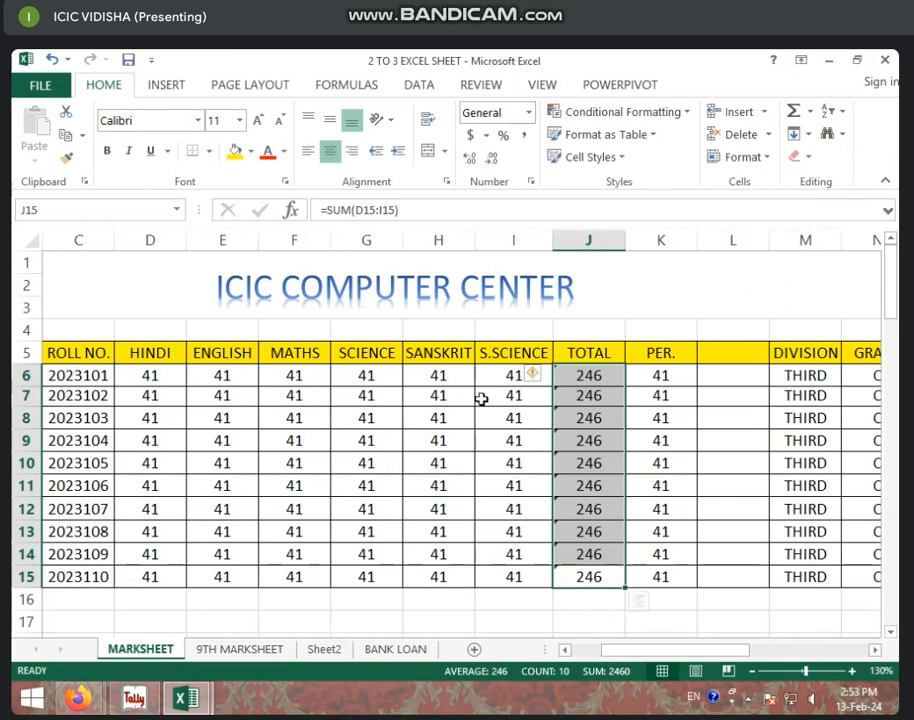
Step: Apply Fill Right to copy the value 152 from H19 across to M19
{"action": "scroll", "coordinate": [398, 564], "scroll_direction": "down", "scroll_amount": 3}
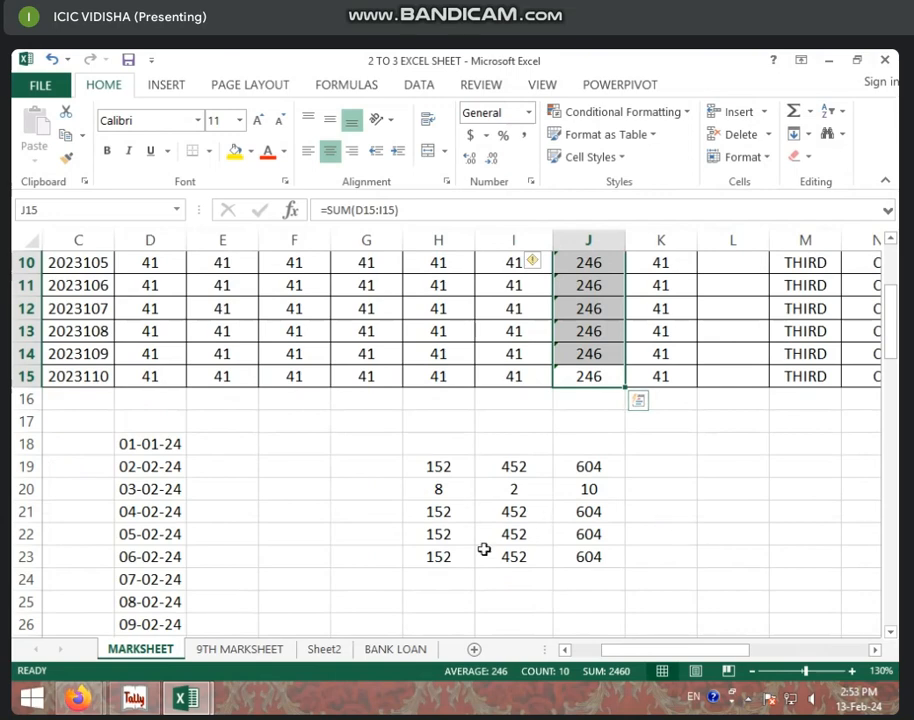
{"action": "scroll", "coordinate": [504, 464], "scroll_direction": "up", "scroll_amount": 2}
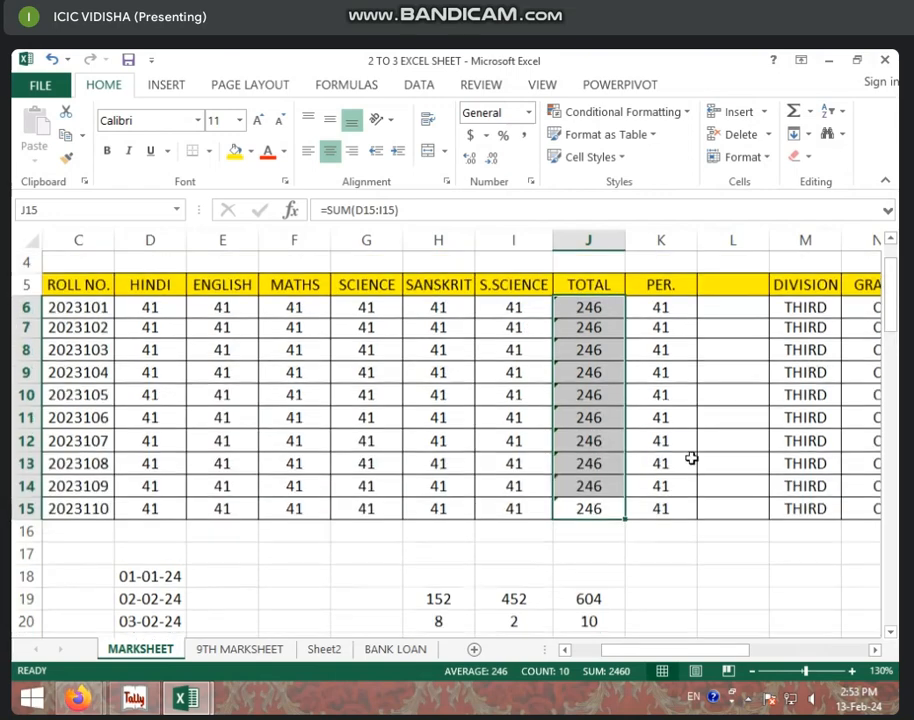
{"action": "left_click_drag", "start_coordinate": [443, 598], "coordinate": [816, 598]}
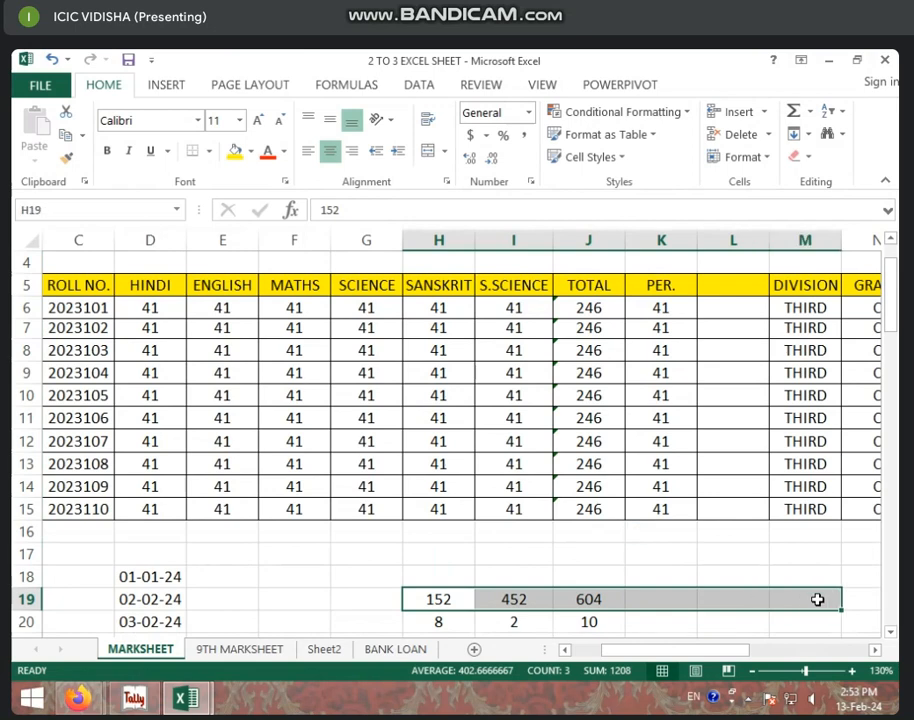
{"action": "left_click", "coordinate": [810, 112]}
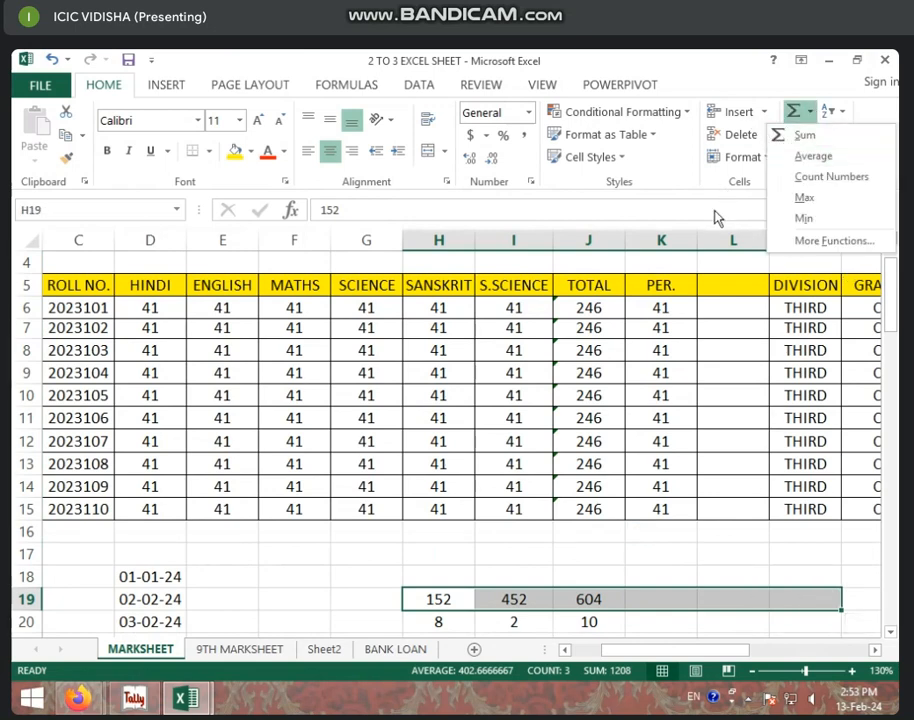
{"action": "left_click", "coordinate": [715, 211]}
{"action": "left_click", "coordinate": [810, 136]}
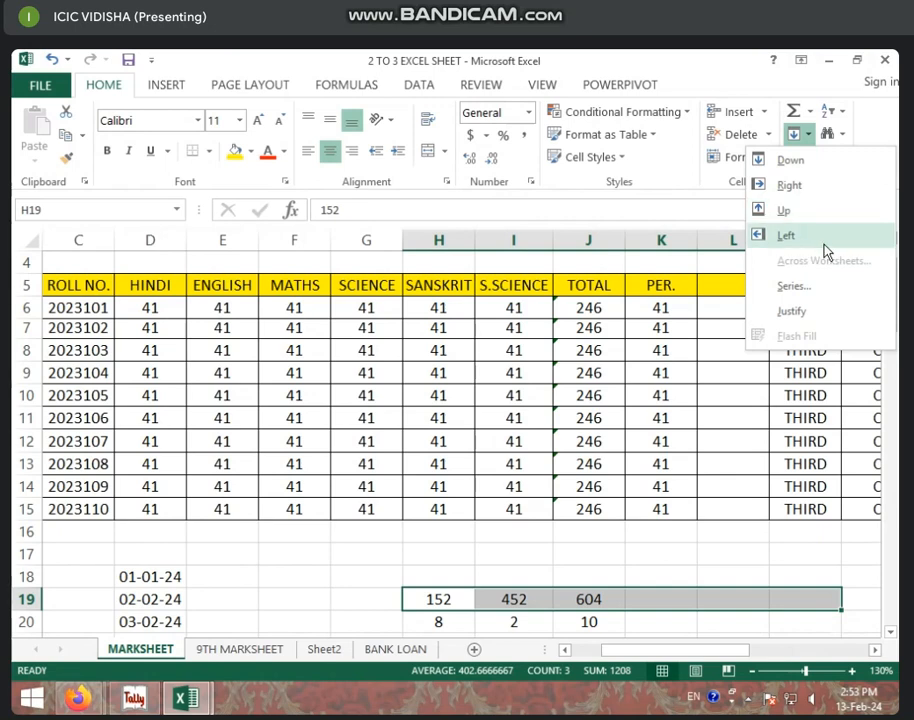
{"action": "left_click", "coordinate": [818, 193]}
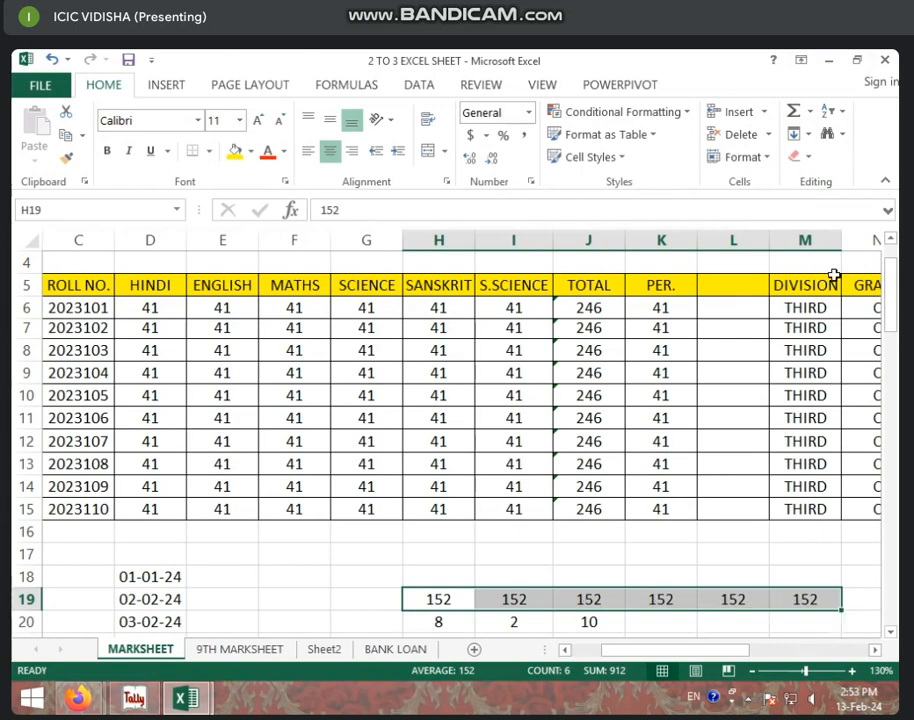
Step: Apply Fill Left to copy the value 152 from I19 across to E19
{"action": "left_click", "coordinate": [410, 614]}
{"action": "left_click_drag", "start_coordinate": [502, 598], "coordinate": [221, 592]}
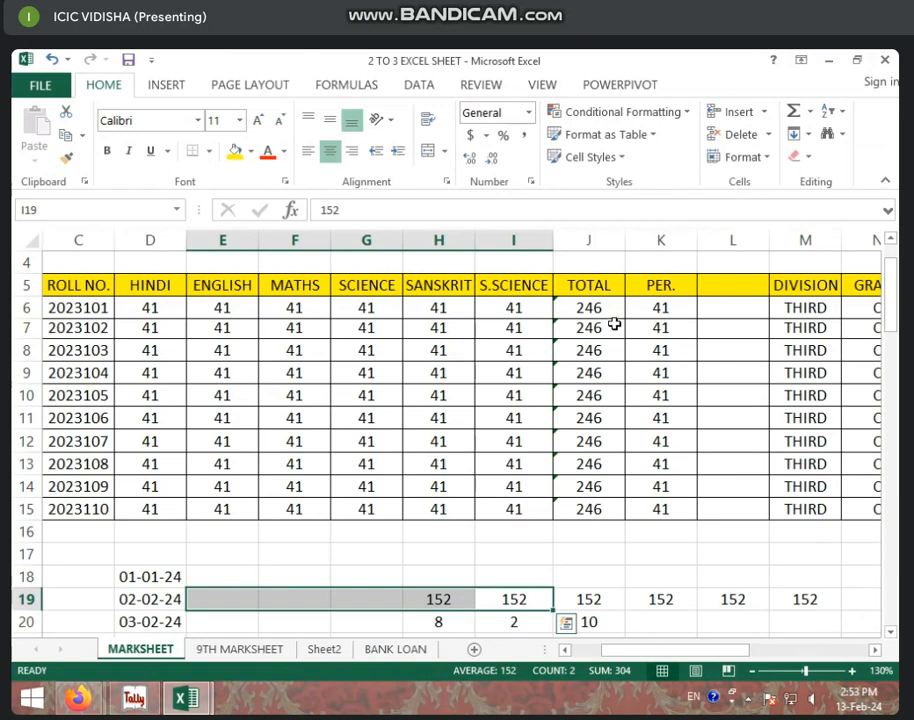
{"action": "left_click", "coordinate": [813, 133]}
{"action": "left_click", "coordinate": [787, 236]}
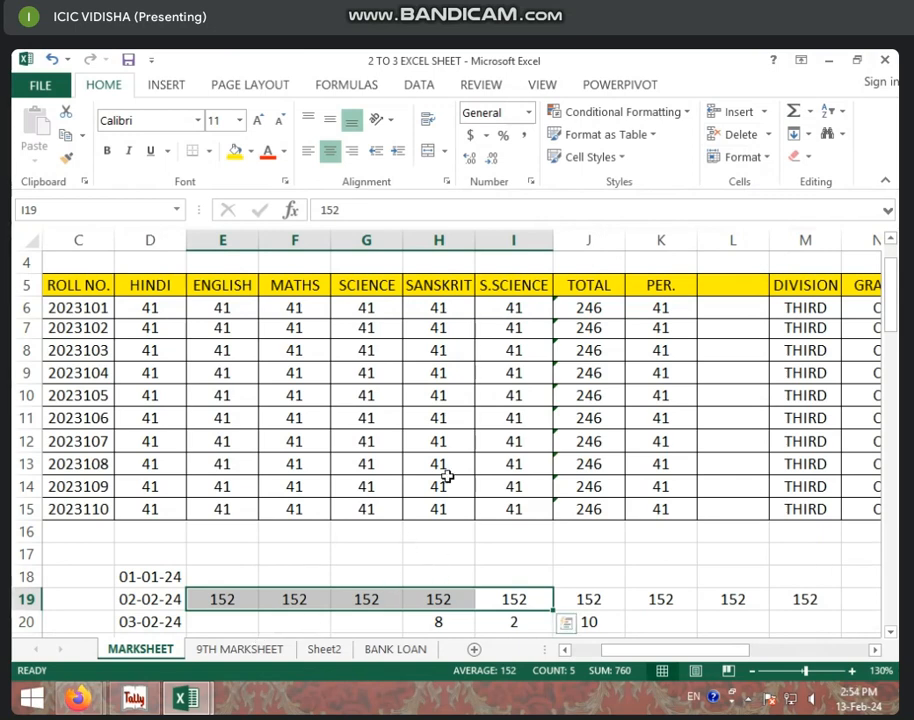
Step: Enter the text RAM in the empty cell G44, beside the date column
{"action": "scroll", "coordinate": [410, 555], "scroll_direction": "down", "scroll_amount": 2}
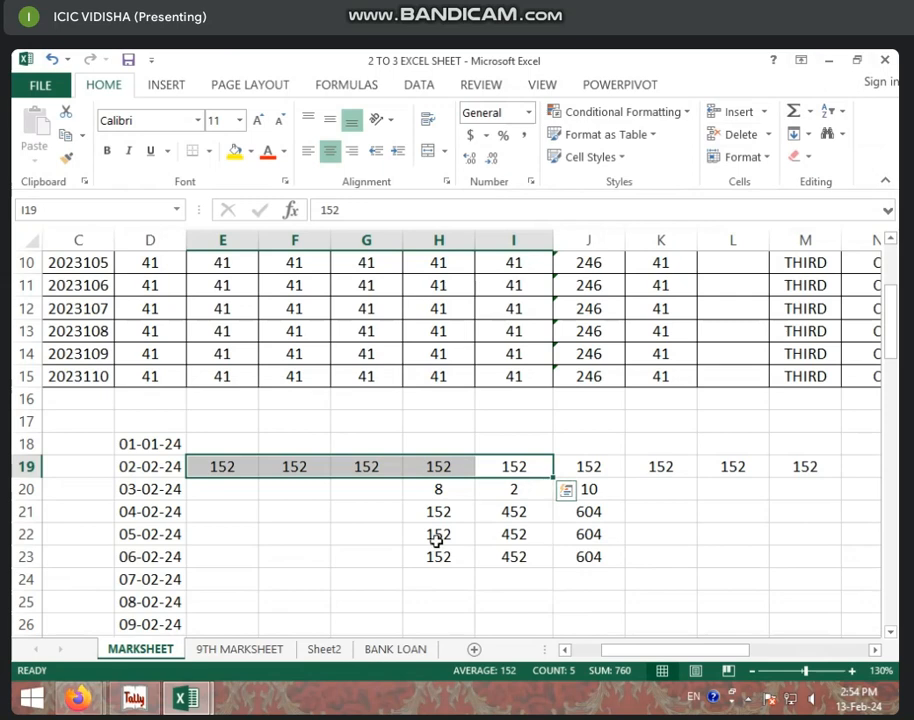
{"action": "scroll", "coordinate": [402, 555], "scroll_direction": "down", "scroll_amount": 6}
{"action": "scroll", "coordinate": [400, 555], "scroll_direction": "down", "scroll_amount": 2}
{"action": "left_click", "coordinate": [390, 492]}
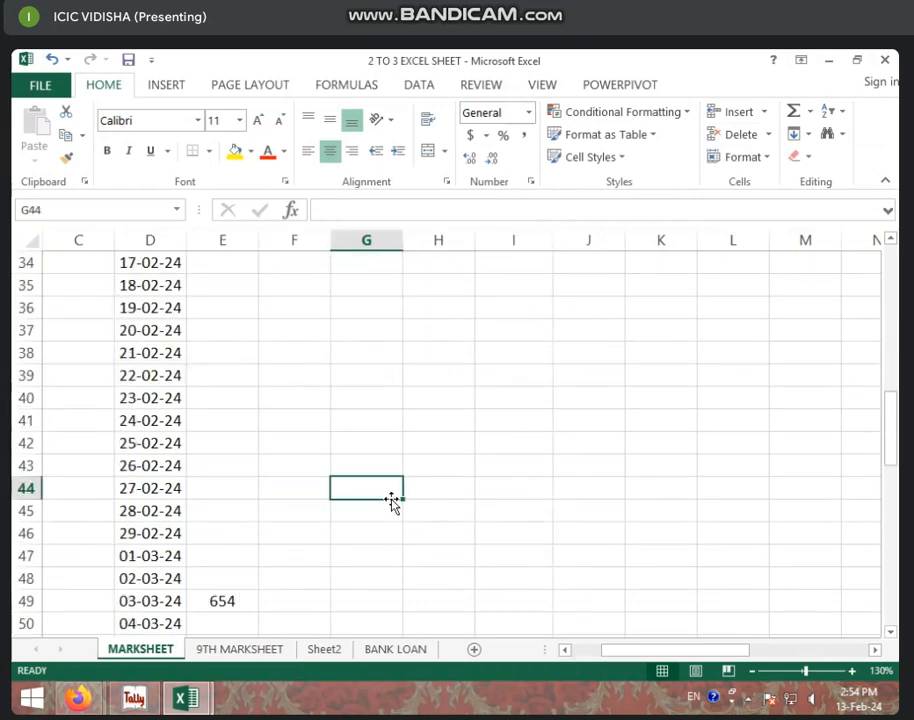
{"action": "type", "text": "RAN"}
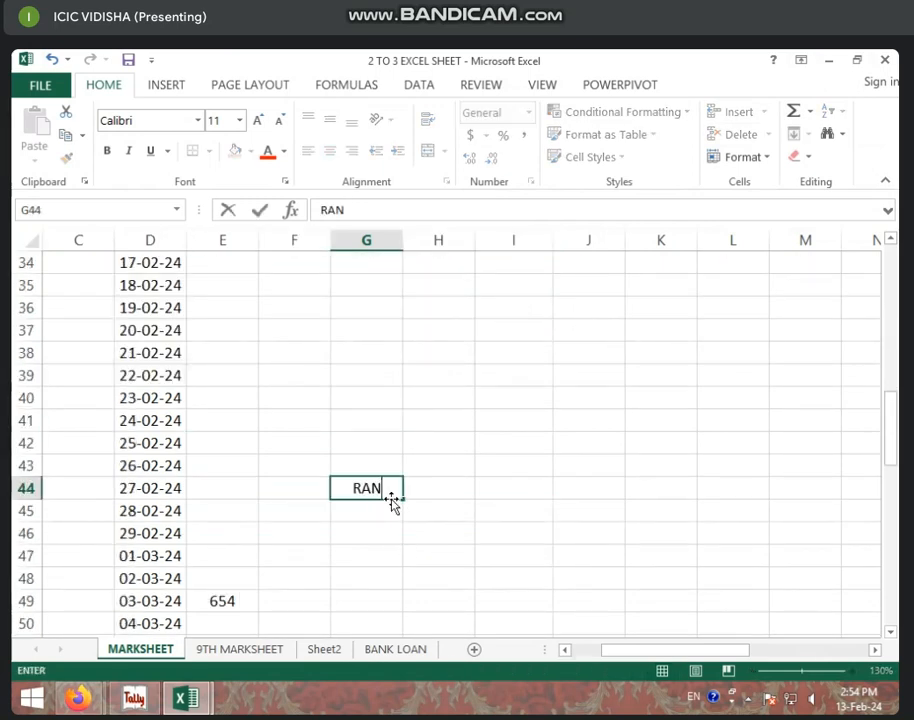
{"action": "key", "text": "BackSpace"}
{"action": "type", "text": "M"}
{"action": "left_click", "coordinate": [410, 525]}
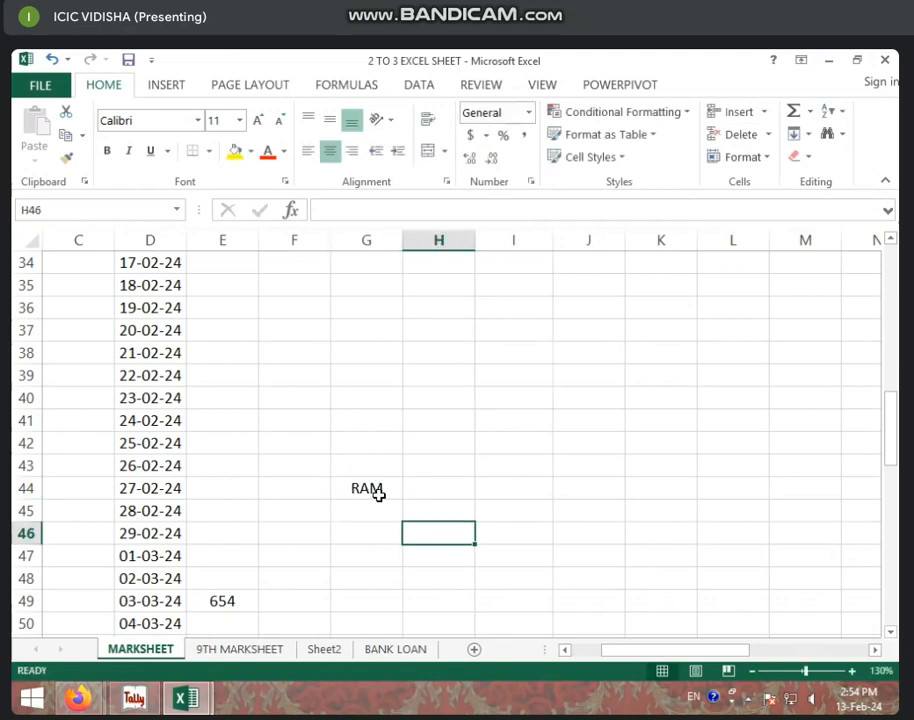
Step: Apply Fill Right to copy the text RAM from G44 across to M44
{"action": "left_click", "coordinate": [379, 495]}
{"action": "left_click_drag", "start_coordinate": [379, 495], "coordinate": [455, 504]}
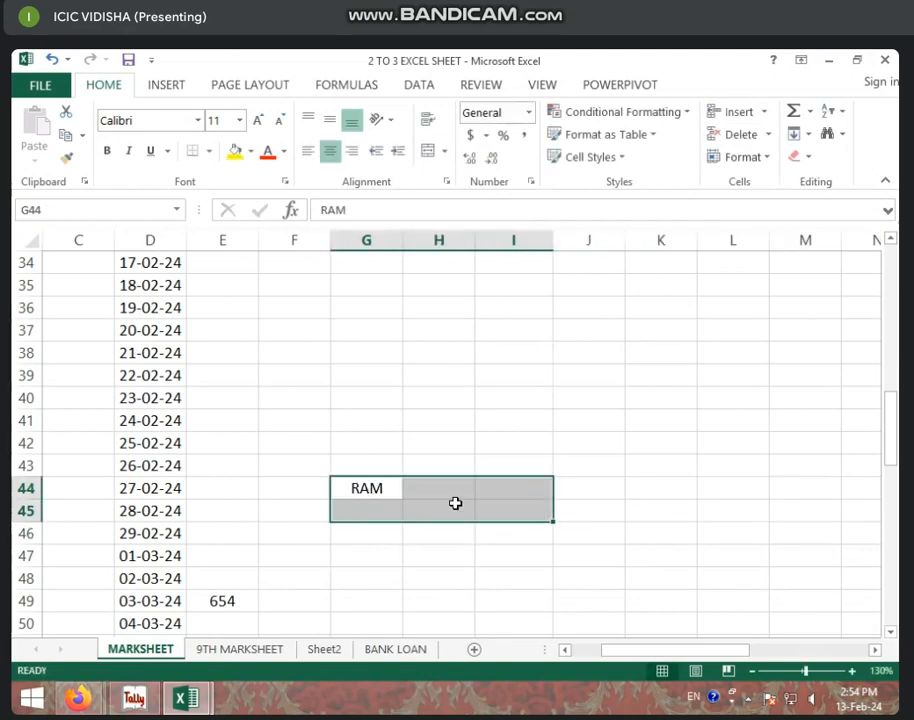
{"action": "left_click", "coordinate": [361, 497]}
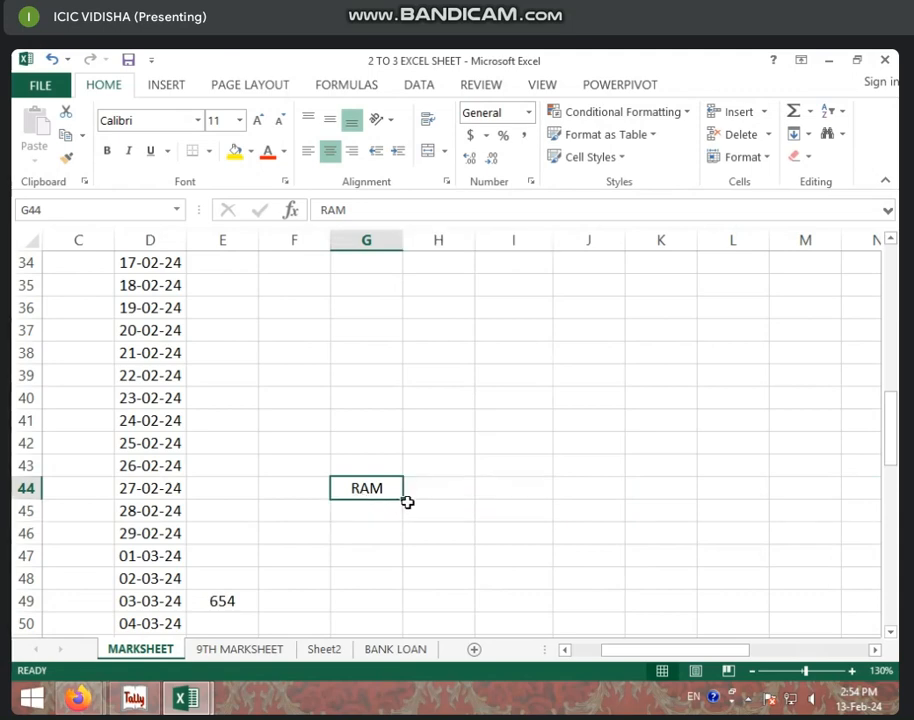
{"action": "left_click", "coordinate": [420, 578]}
{"action": "left_click", "coordinate": [363, 489]}
{"action": "left_click_drag", "start_coordinate": [409, 485], "coordinate": [516, 486]}
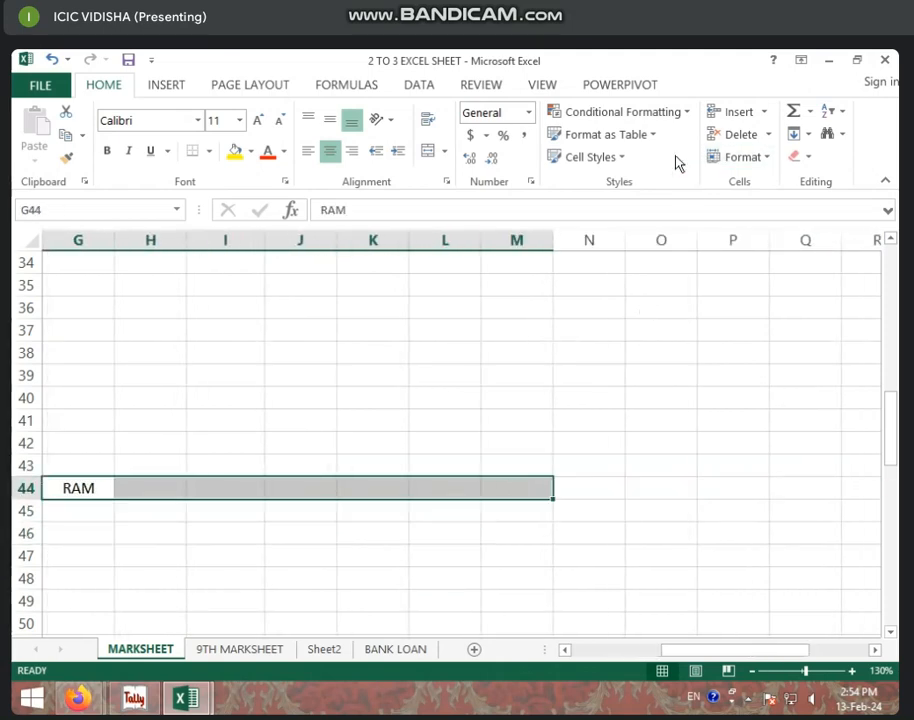
{"action": "left_click", "coordinate": [808, 136]}
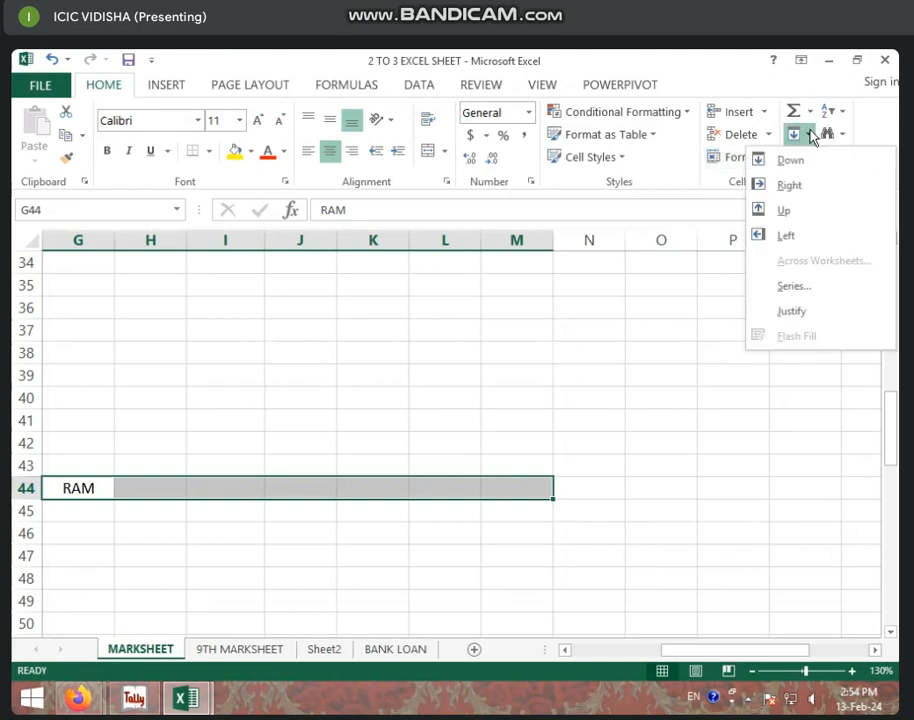
{"action": "left_click", "coordinate": [820, 186]}
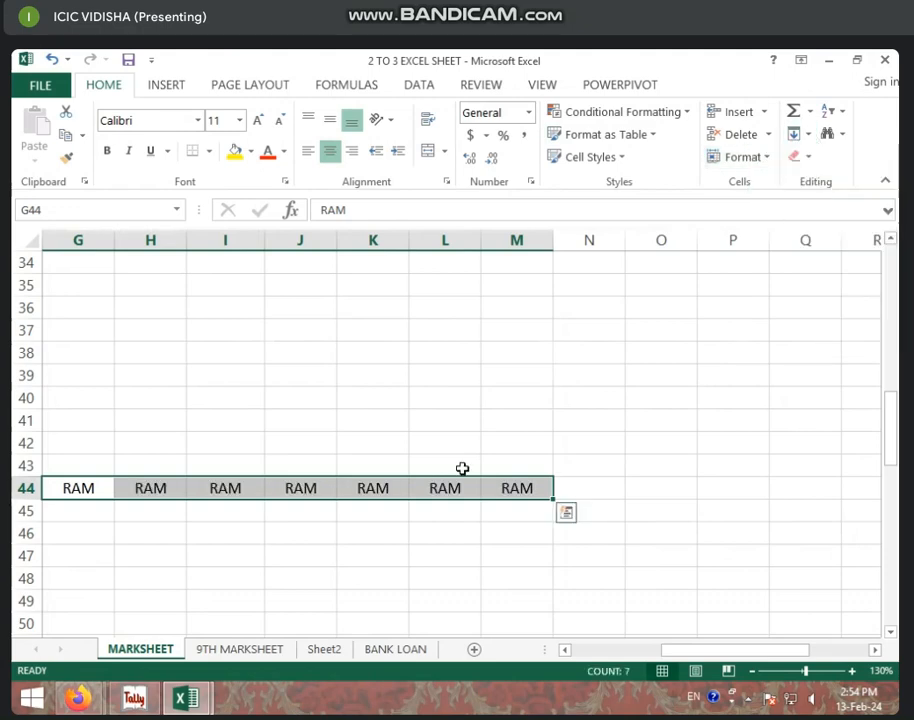
{"action": "left_click", "coordinate": [531, 511]}
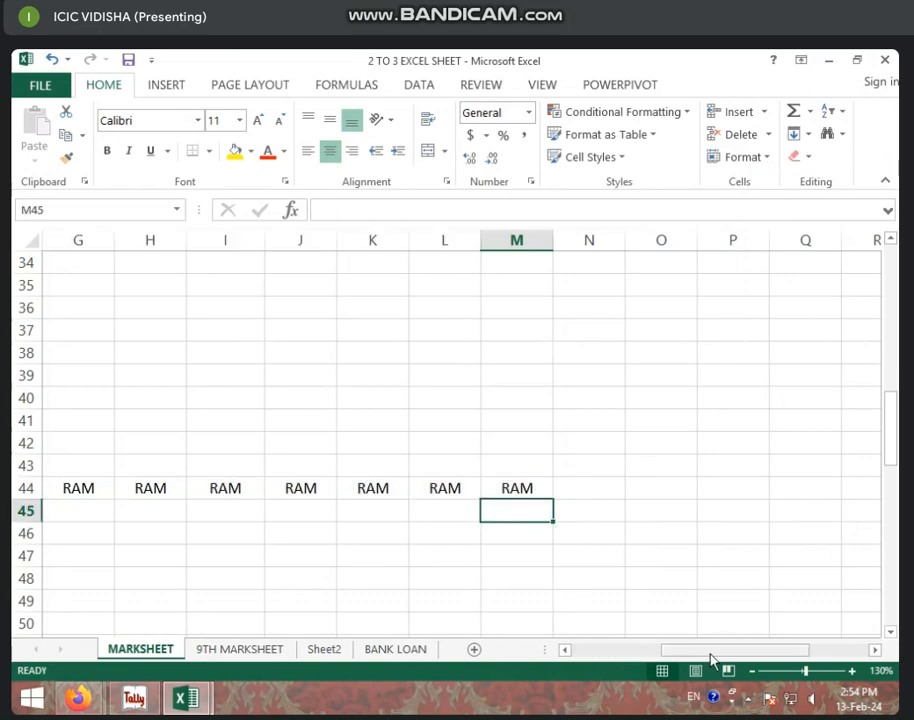
Step: Apply Fill Up to copy the text RAM from G44 up to G35
{"action": "left_click_drag", "start_coordinate": [711, 652], "coordinate": [615, 650]}
{"action": "left_click", "coordinate": [490, 496]}
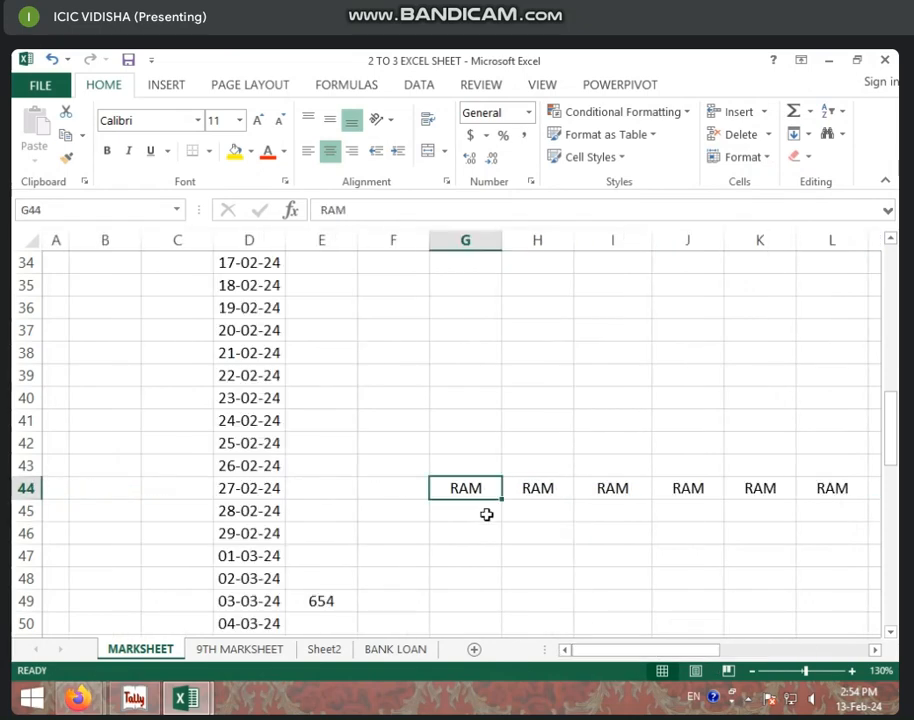
{"action": "left_click_drag", "start_coordinate": [486, 497], "coordinate": [492, 608]}
{"action": "key", "text": "shift+Up"}
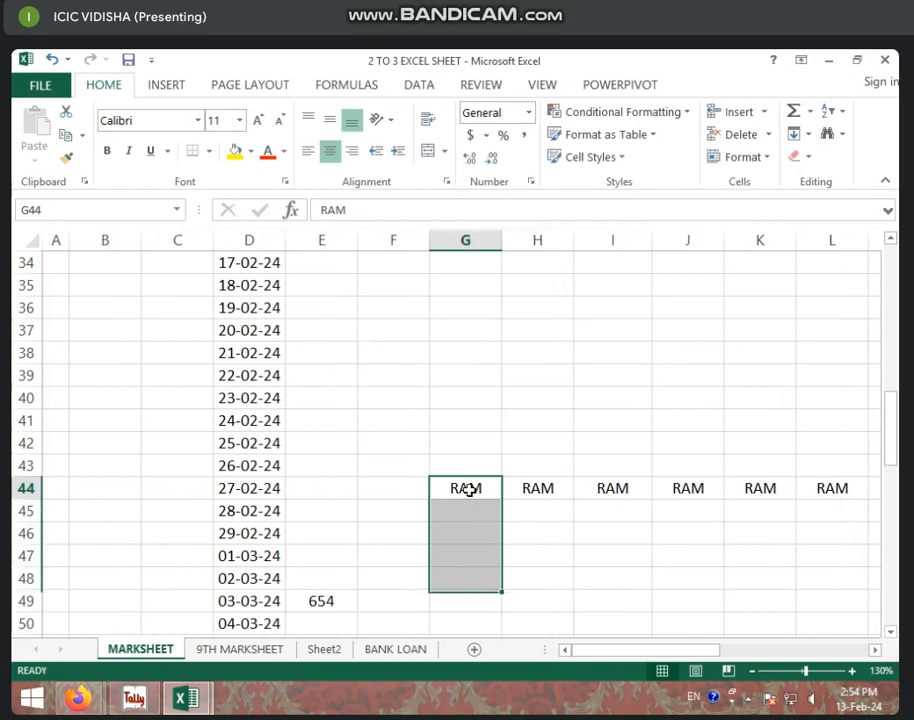
{"action": "left_click_drag", "start_coordinate": [469, 489], "coordinate": [465, 285]}
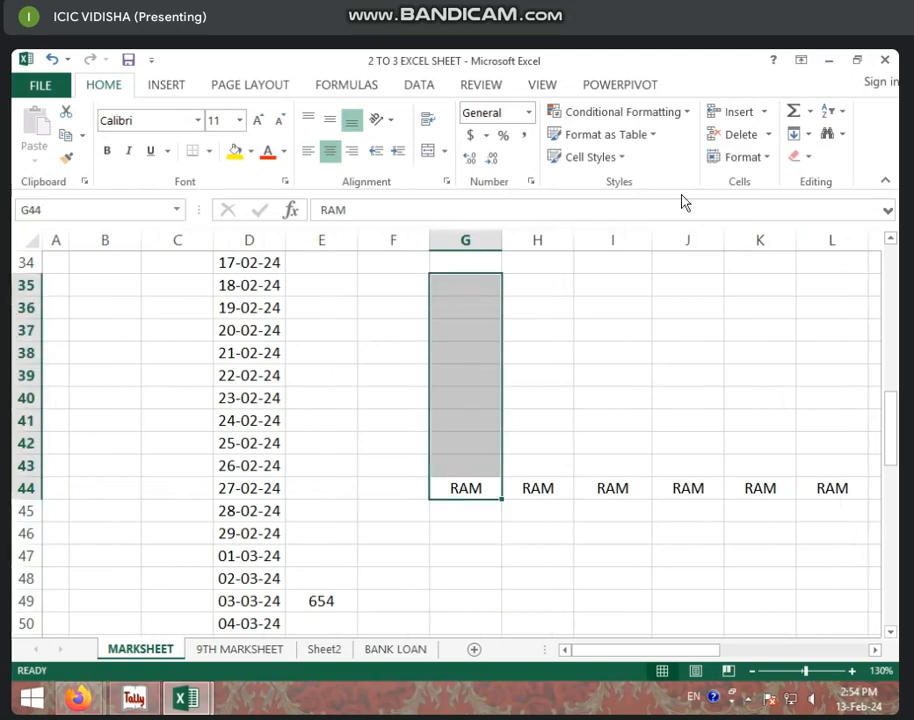
{"action": "left_click", "coordinate": [806, 134]}
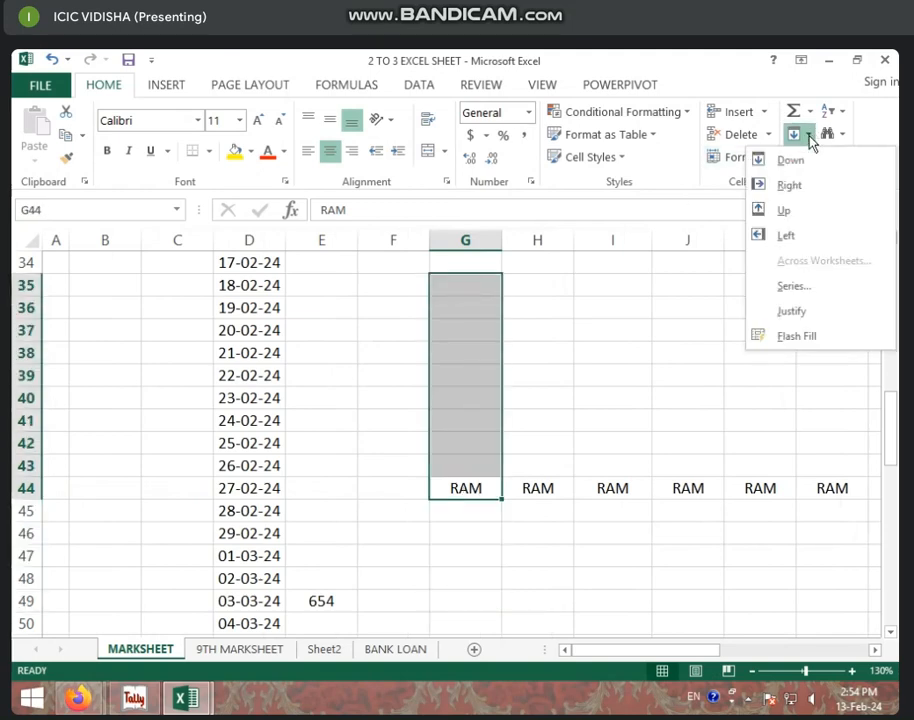
{"action": "left_click", "coordinate": [812, 213]}
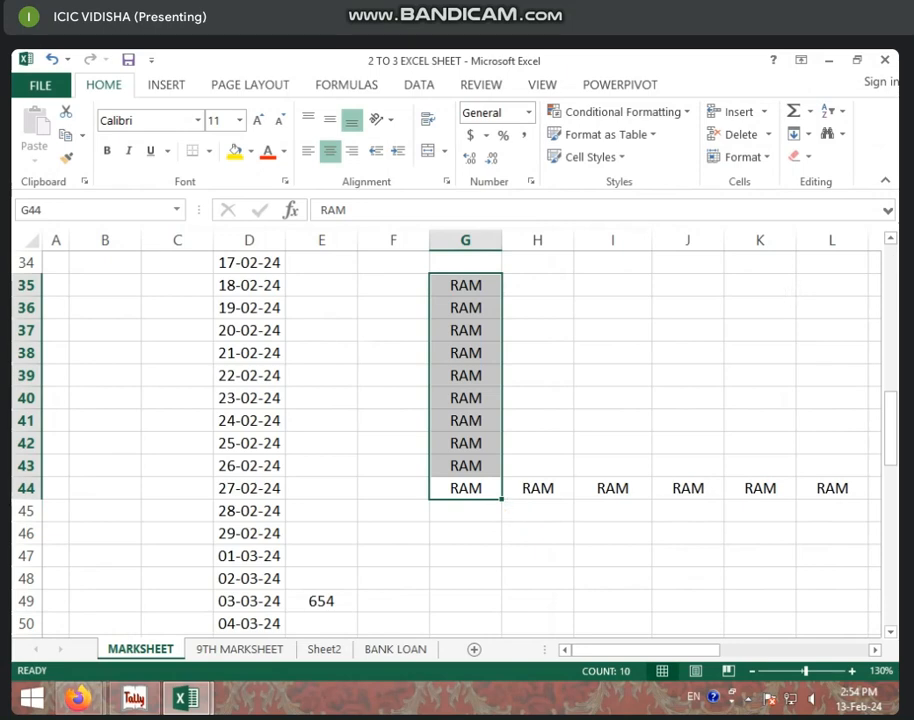
{"action": "left_click", "coordinate": [687, 285]}
{"action": "left_click", "coordinate": [810, 134]}
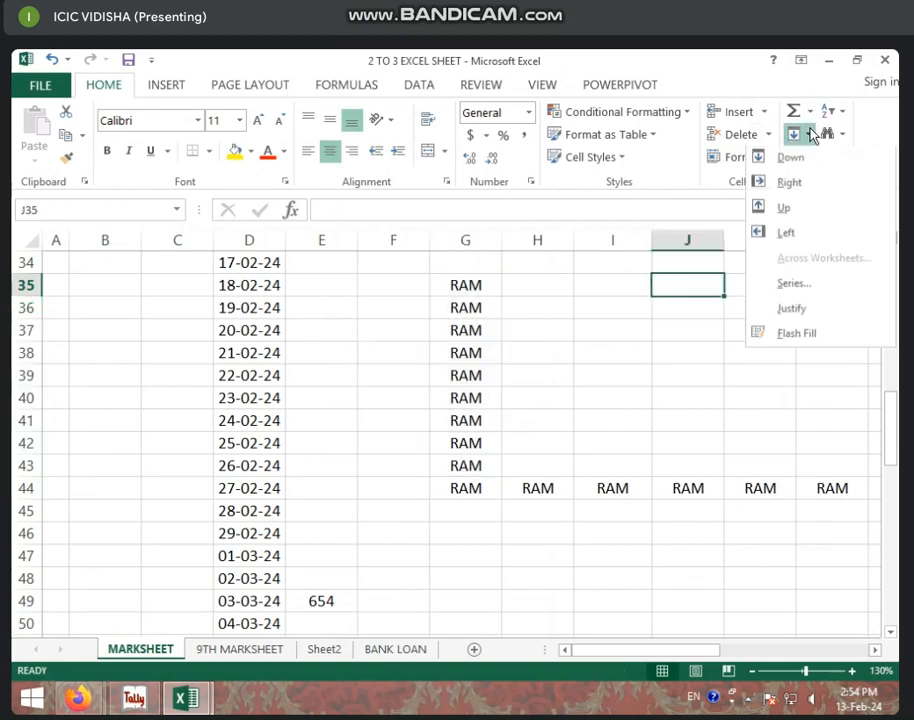
{"action": "left_click", "coordinate": [790, 286]}
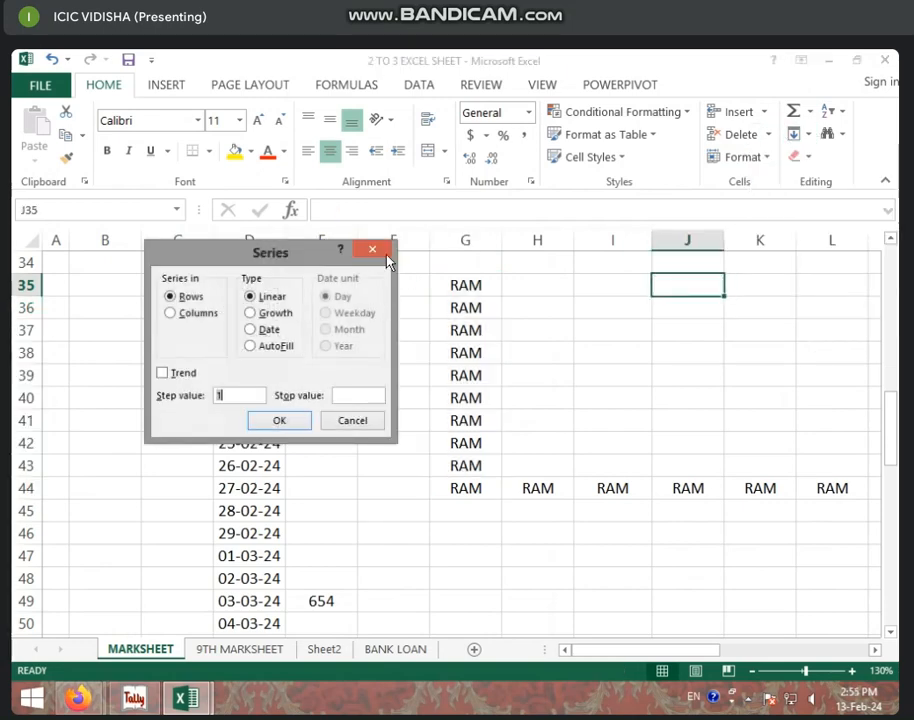
{"action": "left_click", "coordinate": [386, 256]}
Step: Enter the number 1 in the empty cell F64, beside the date column
{"action": "scroll", "coordinate": [420, 541], "scroll_direction": "down", "scroll_amount": 8}
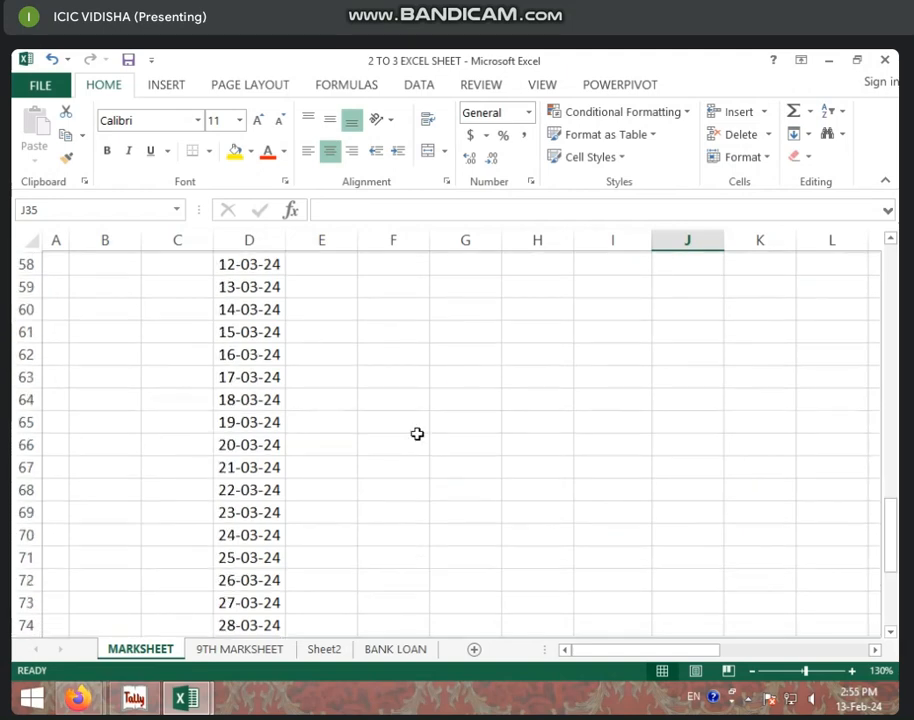
{"action": "left_click", "coordinate": [417, 398]}
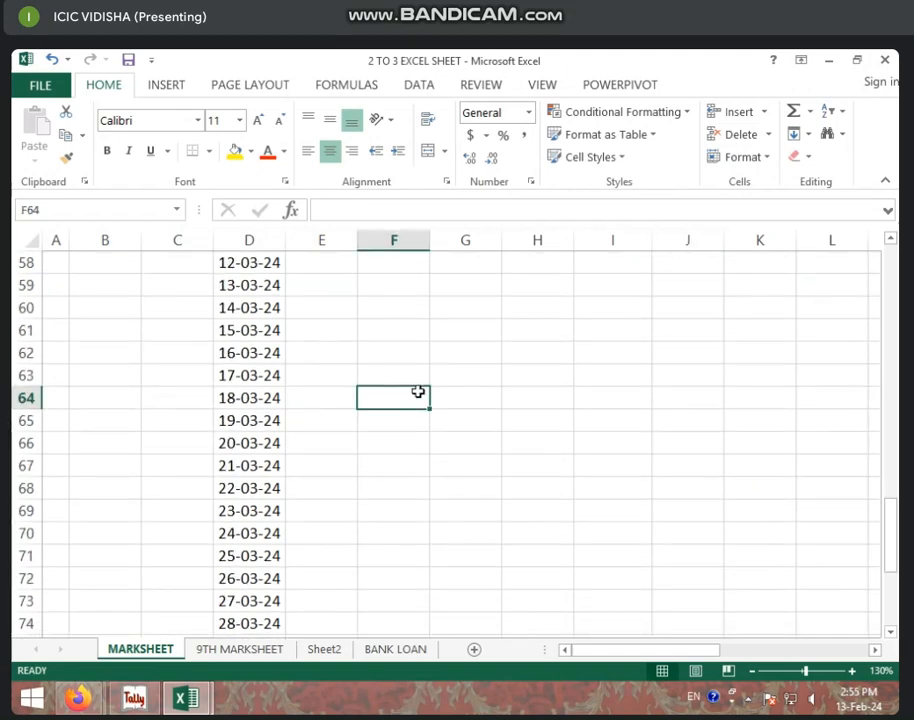
{"action": "type", "text": "1"}
{"action": "left_click", "coordinate": [438, 418]}
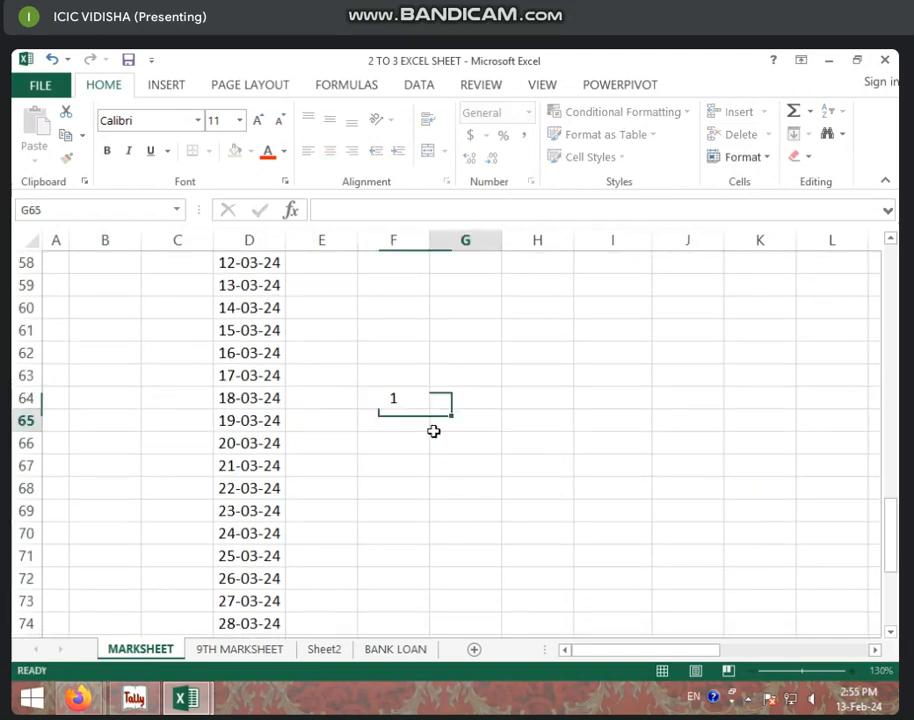
Step: Open the Fill Series settings for the range F64 to L64 and move the dialog clear of the selected cells
{"action": "left_click", "coordinate": [395, 401]}
{"action": "left_click_drag", "start_coordinate": [395, 401], "coordinate": [831, 393]}
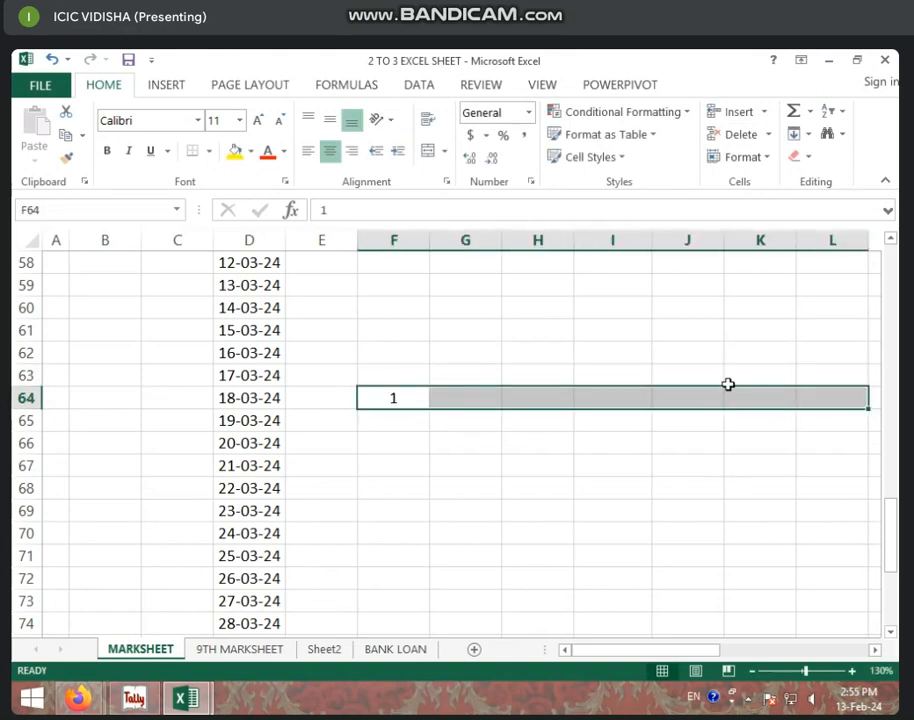
{"action": "left_click", "coordinate": [813, 135]}
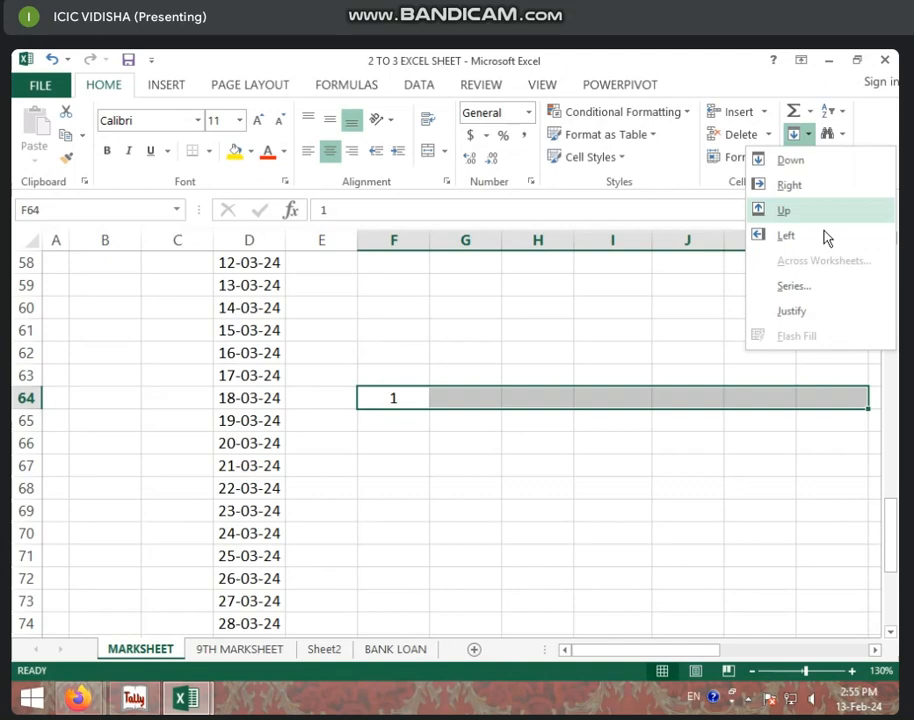
{"action": "left_click", "coordinate": [838, 300]}
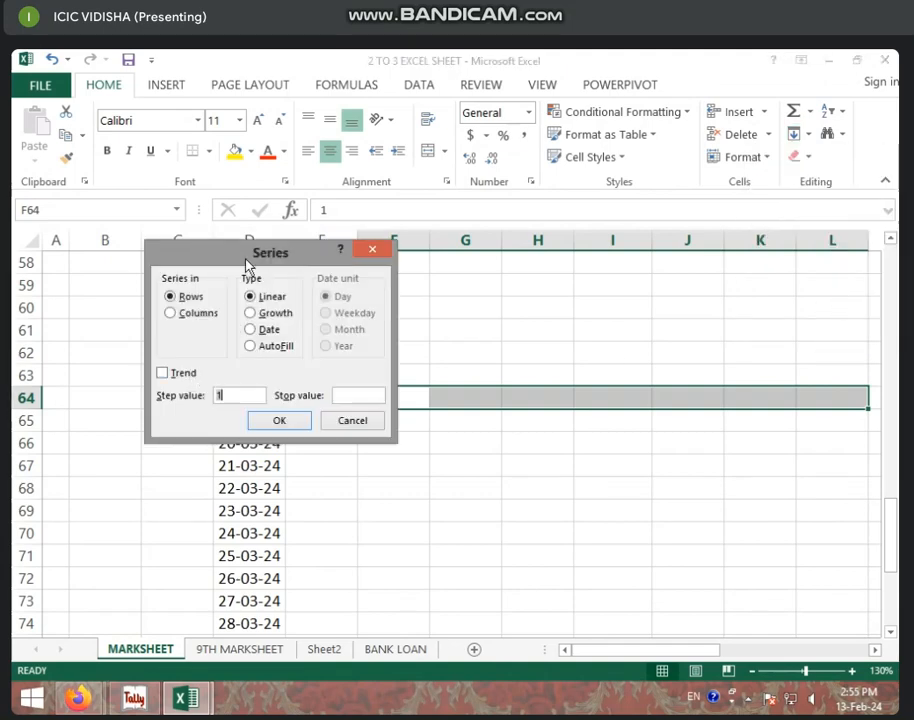
{"action": "left_click_drag", "start_coordinate": [247, 256], "coordinate": [150, 235]}
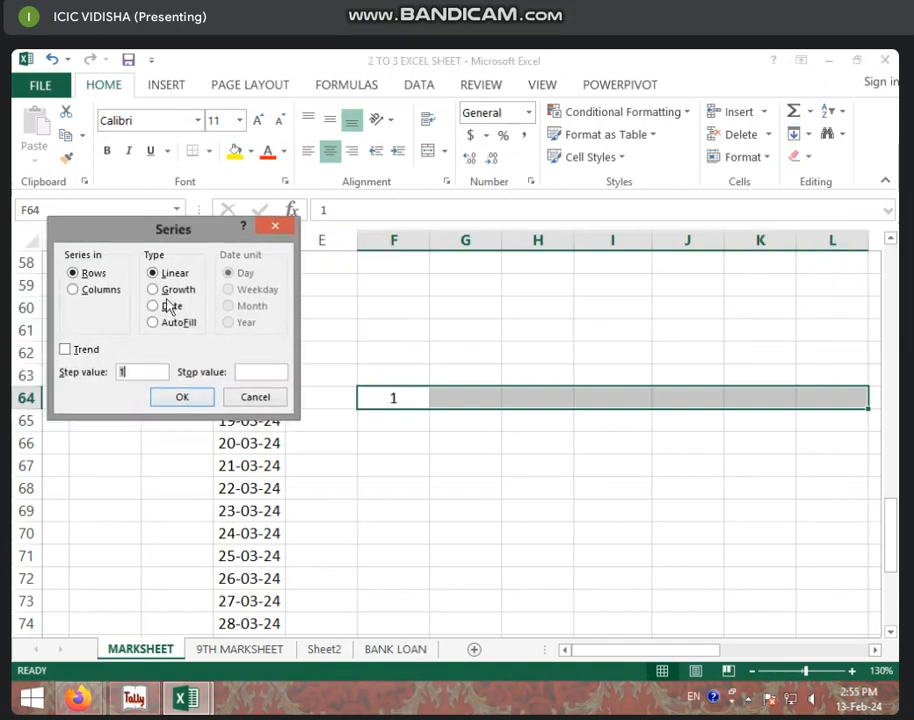